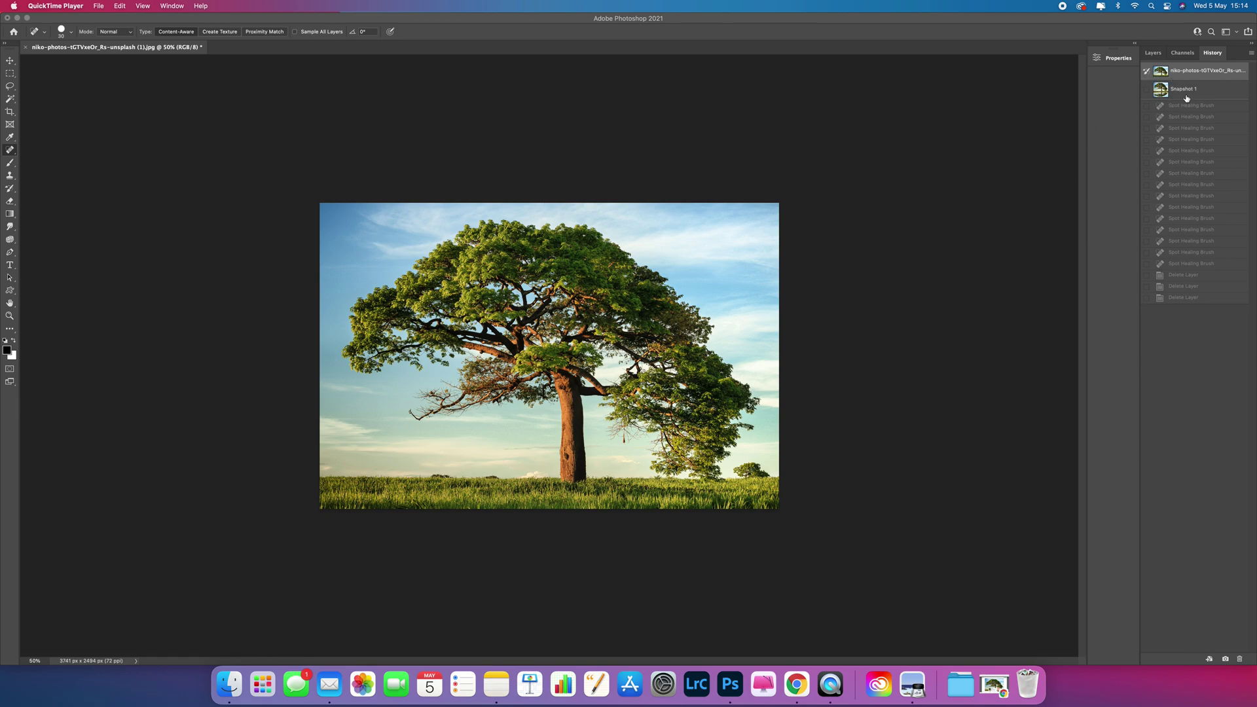
Step: Preview the finished reflection version, zoom in on its ripples, then revert to the original photo
click(1183, 90)
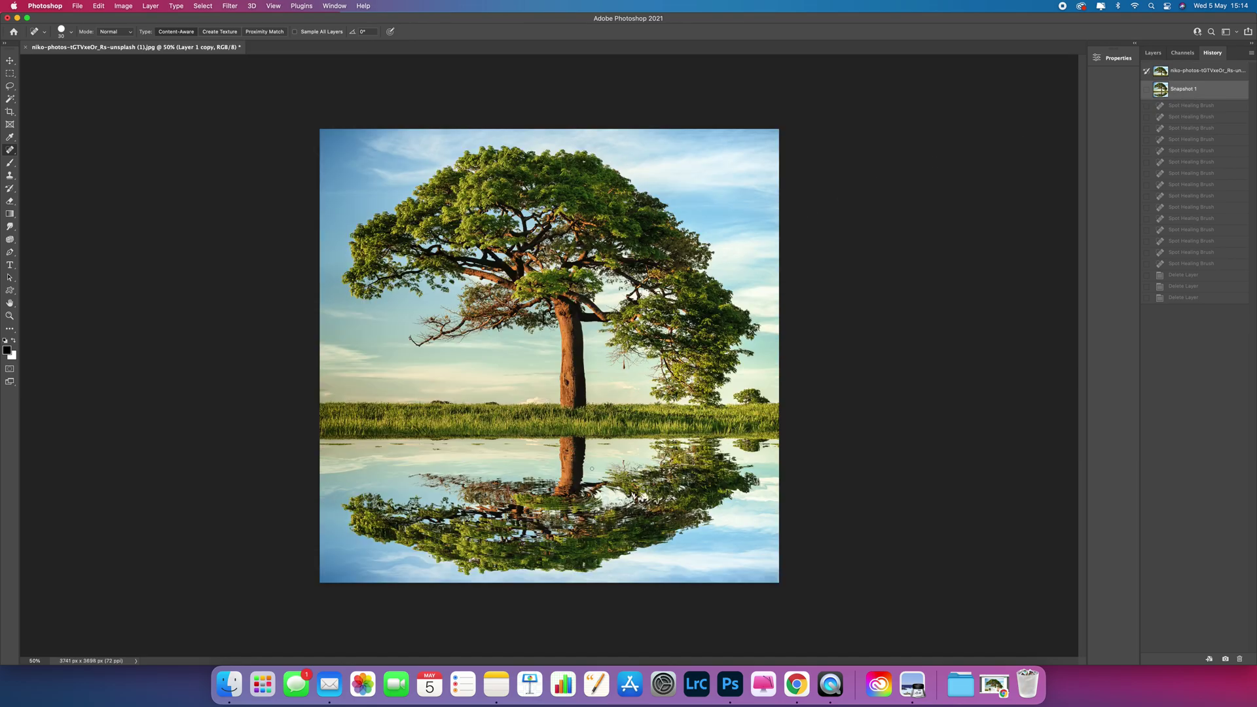
key(super+plus)
key(super+plus)
key(super+plus)
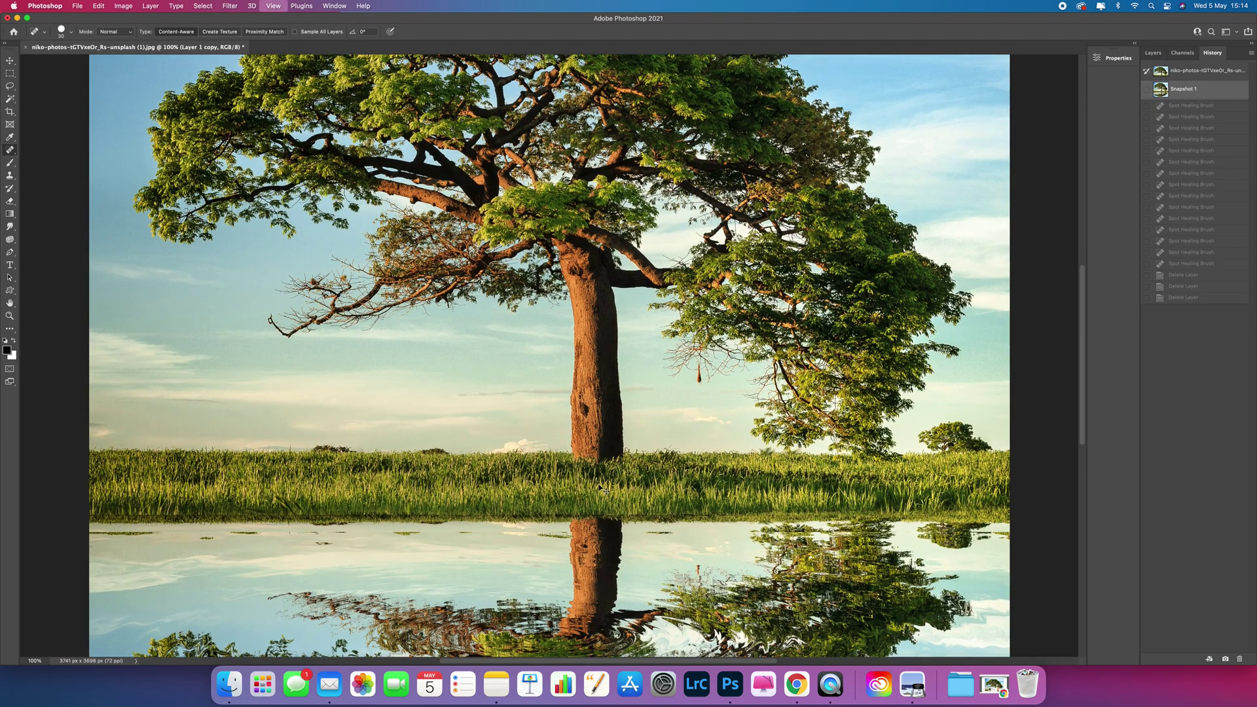
scroll(548, 356, down, 15)
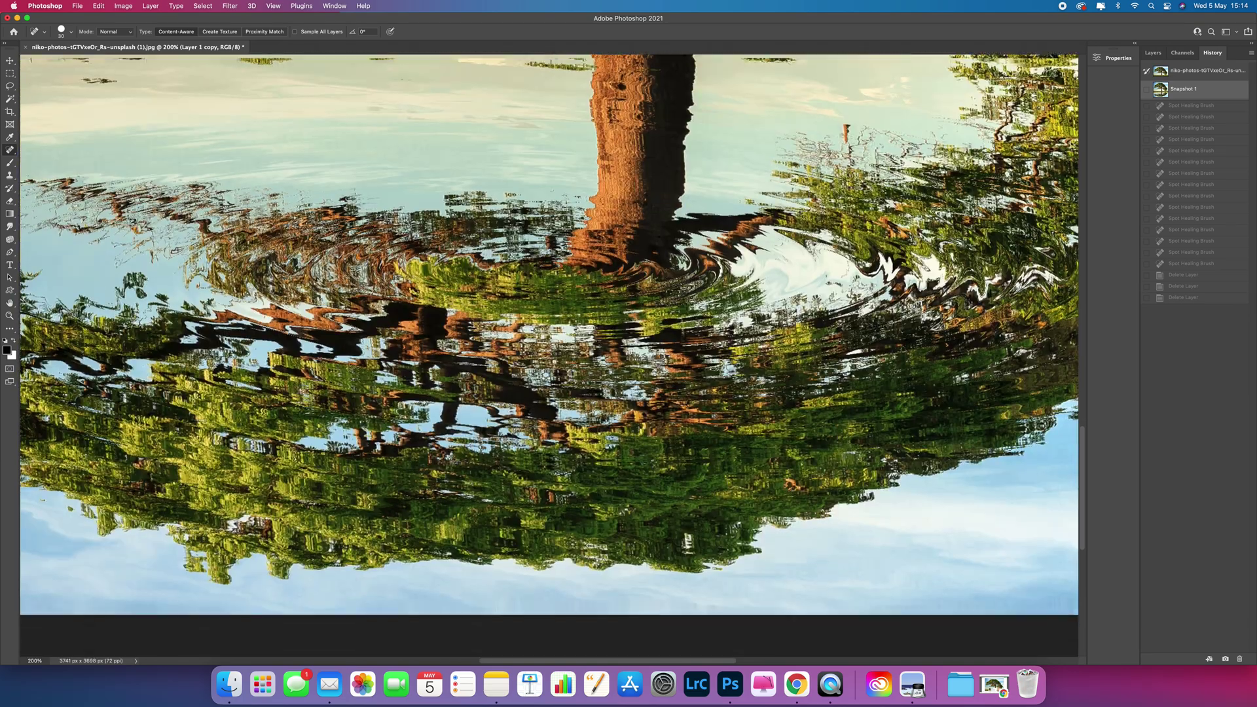
scroll(588, 257, up, 5)
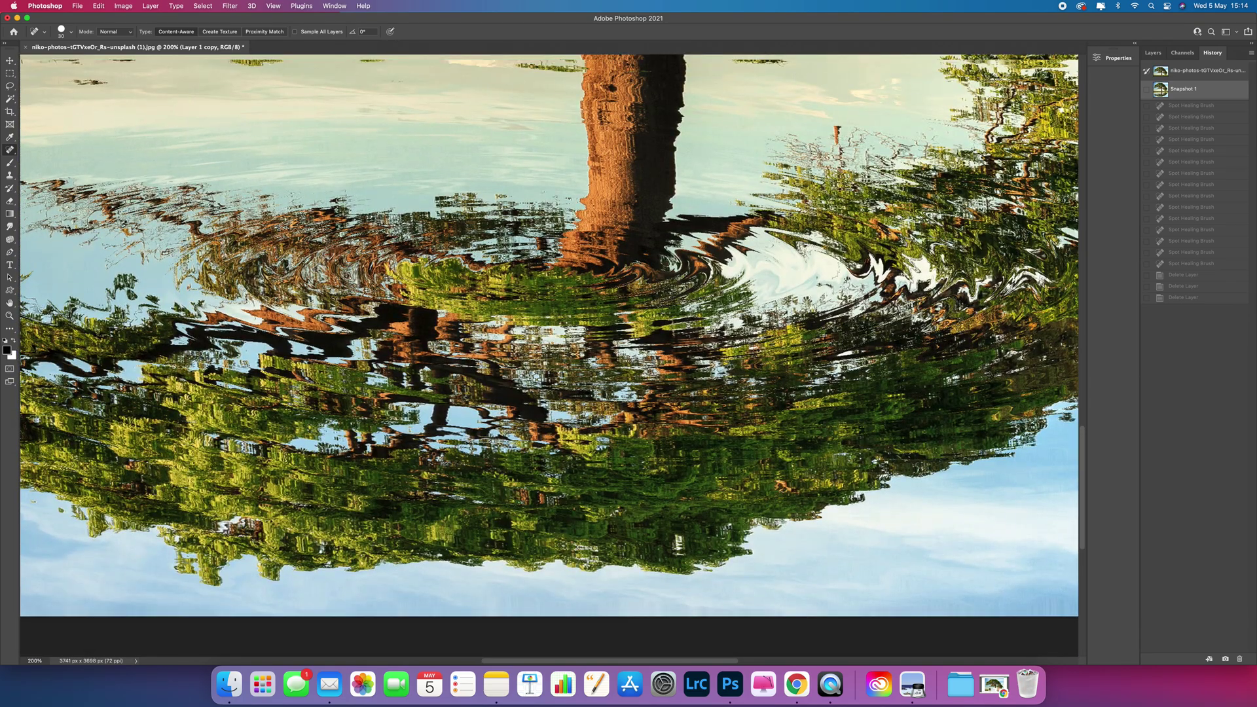
key(super+minus)
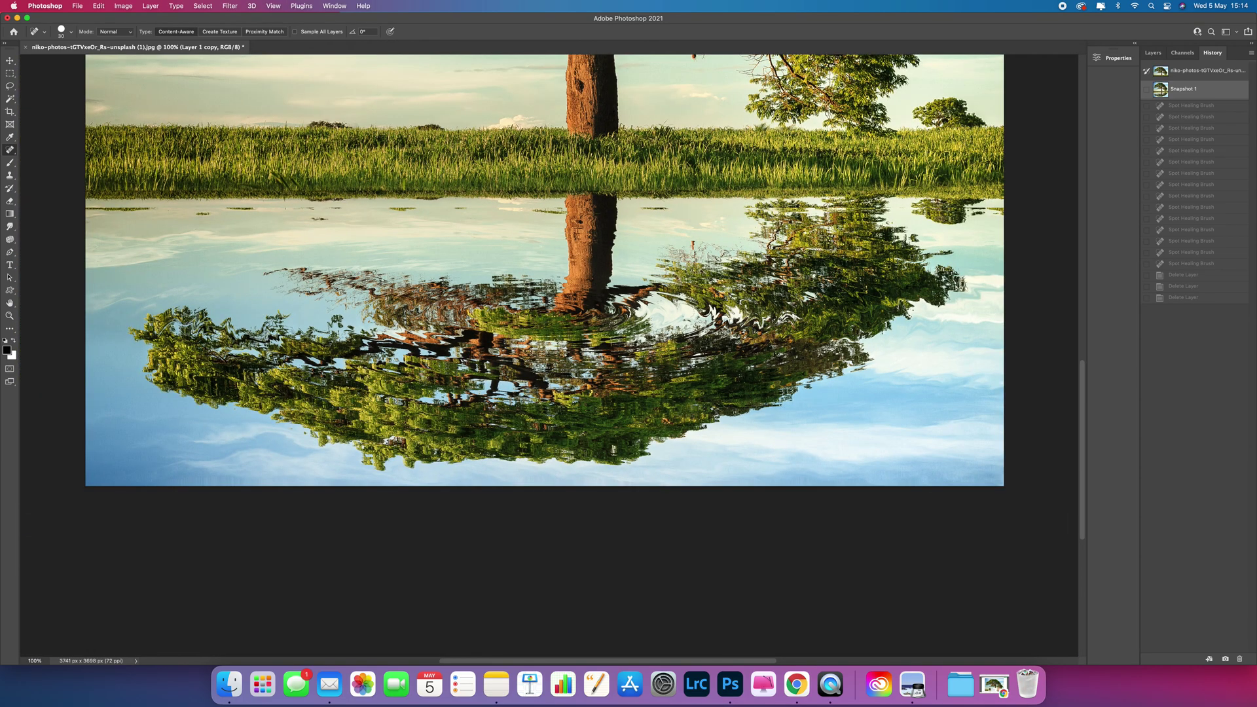
key(super+minus)
key(super+minus)
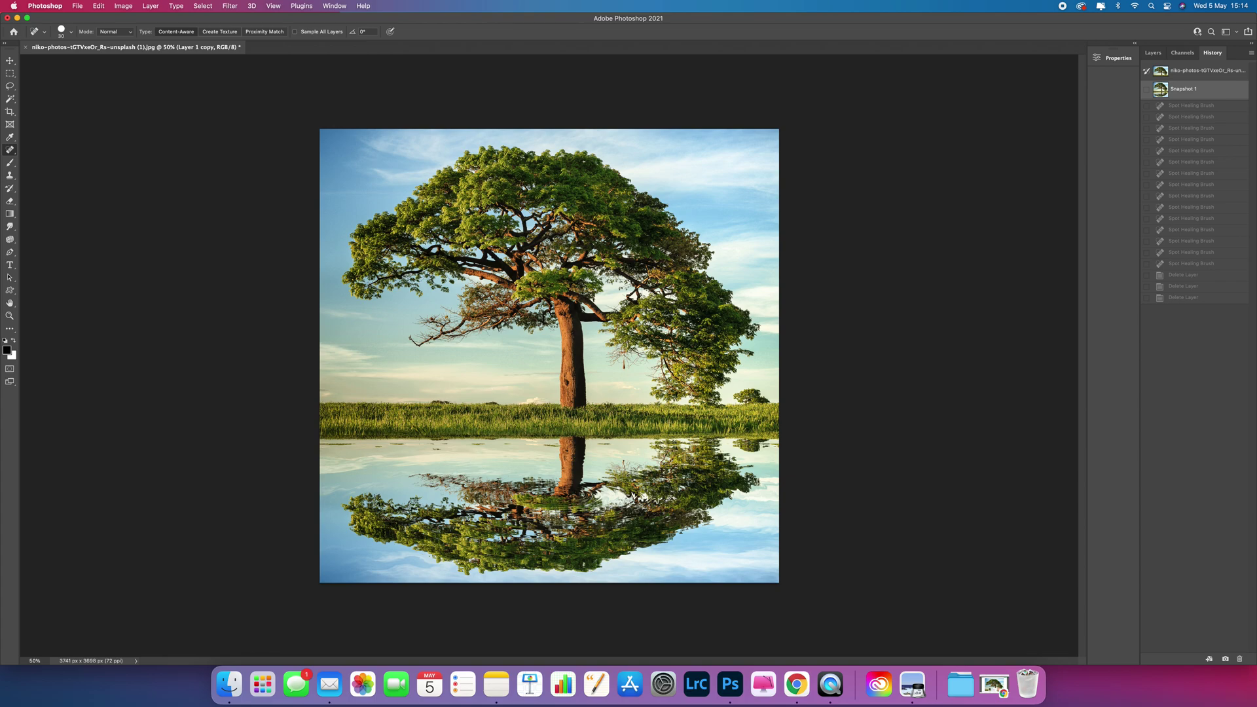
click(1181, 74)
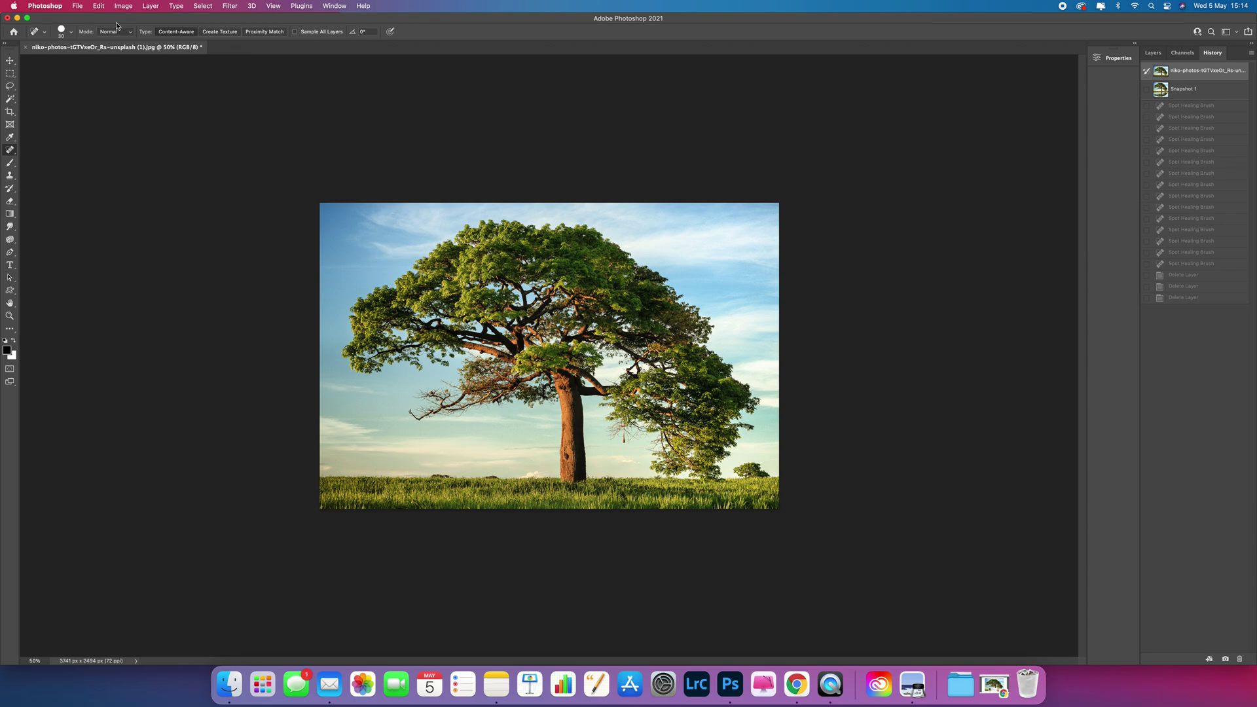
Step: Set Canvas Size to 150% height in Percent, anchored top-centre, with Black extension colour
click(131, 7)
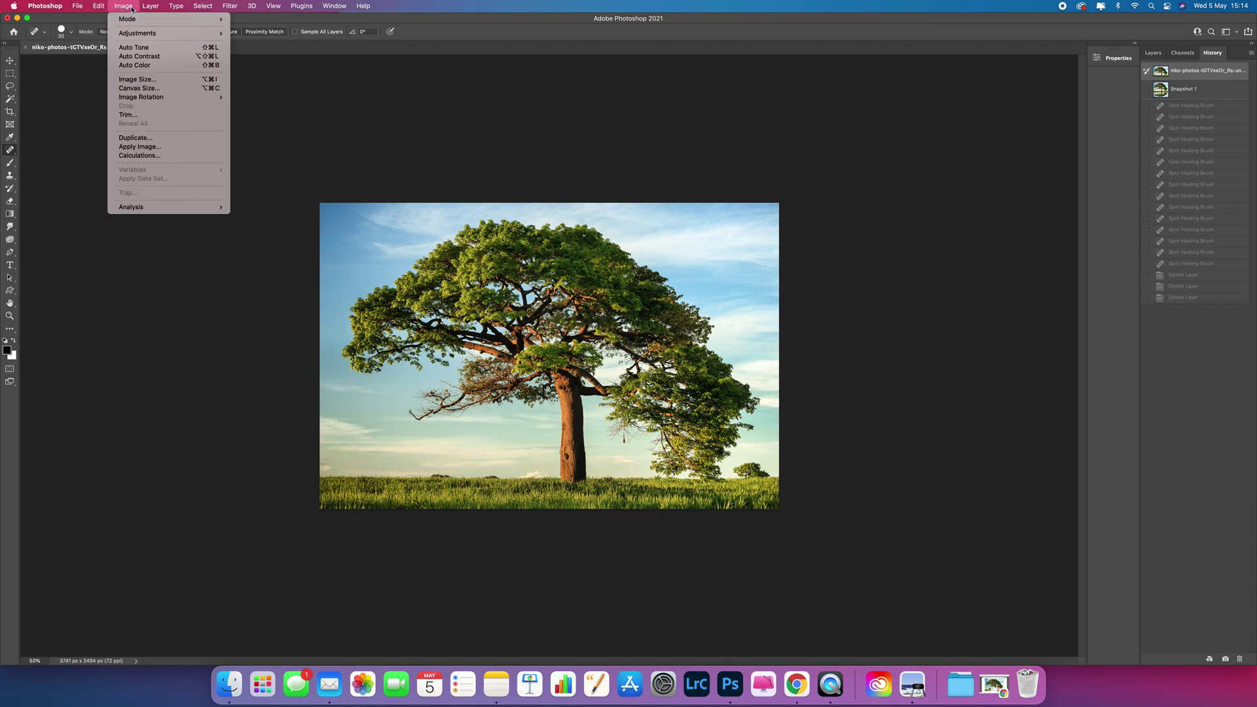
click(155, 89)
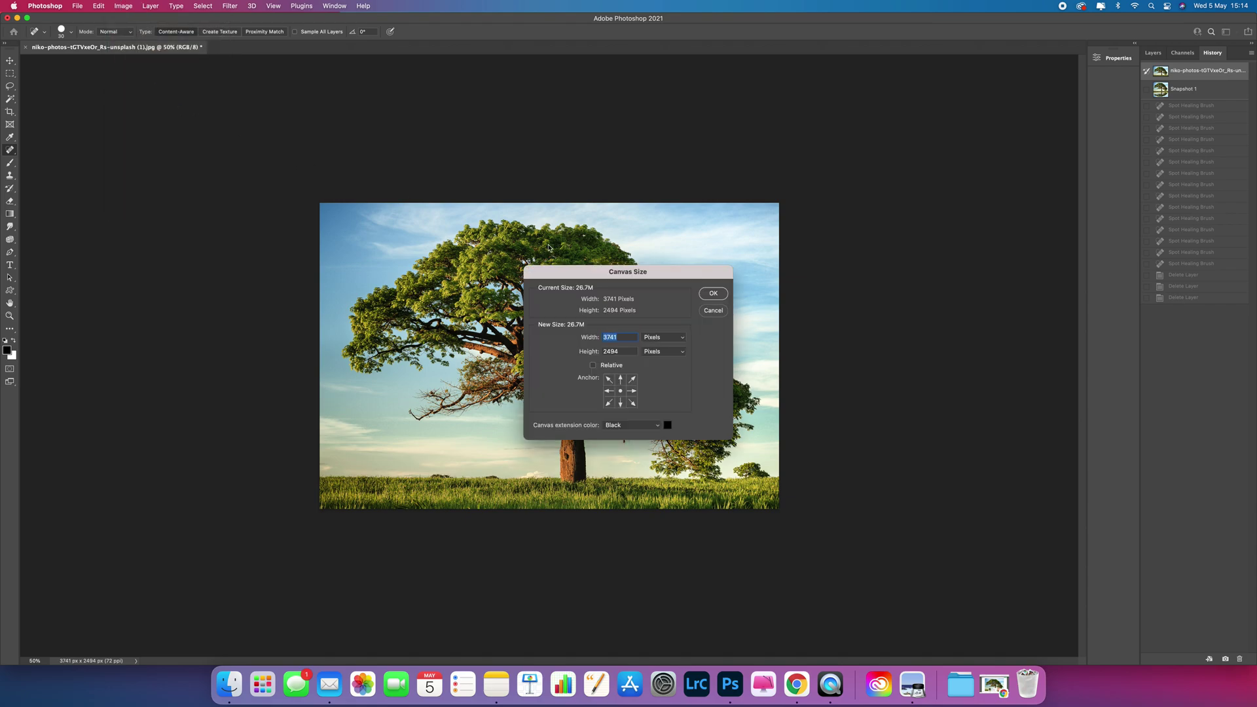
drag(650, 271, 916, 193)
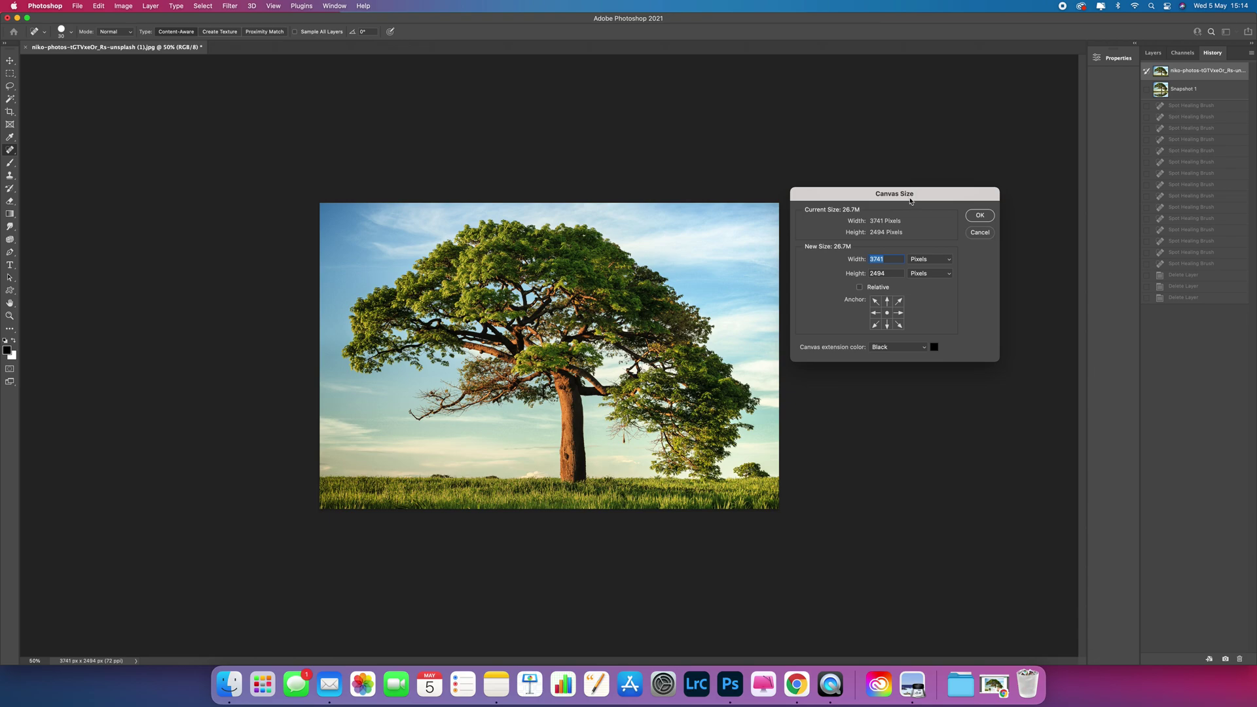
click(949, 262)
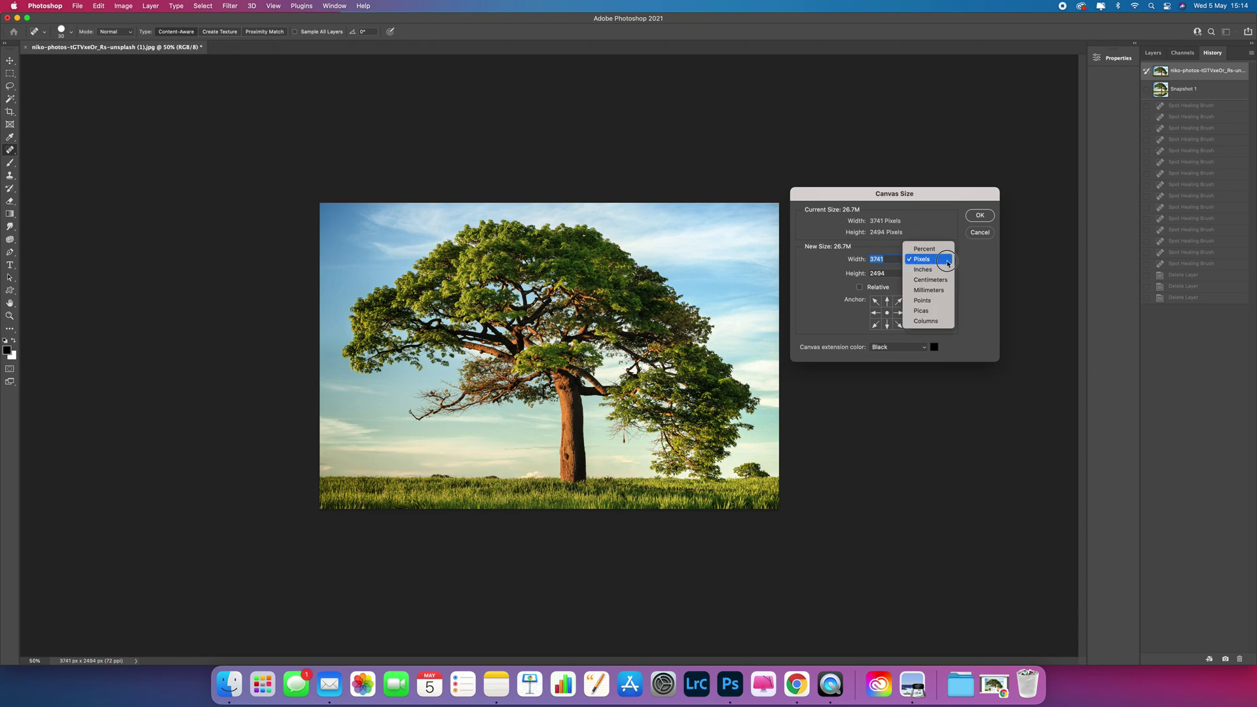
click(946, 249)
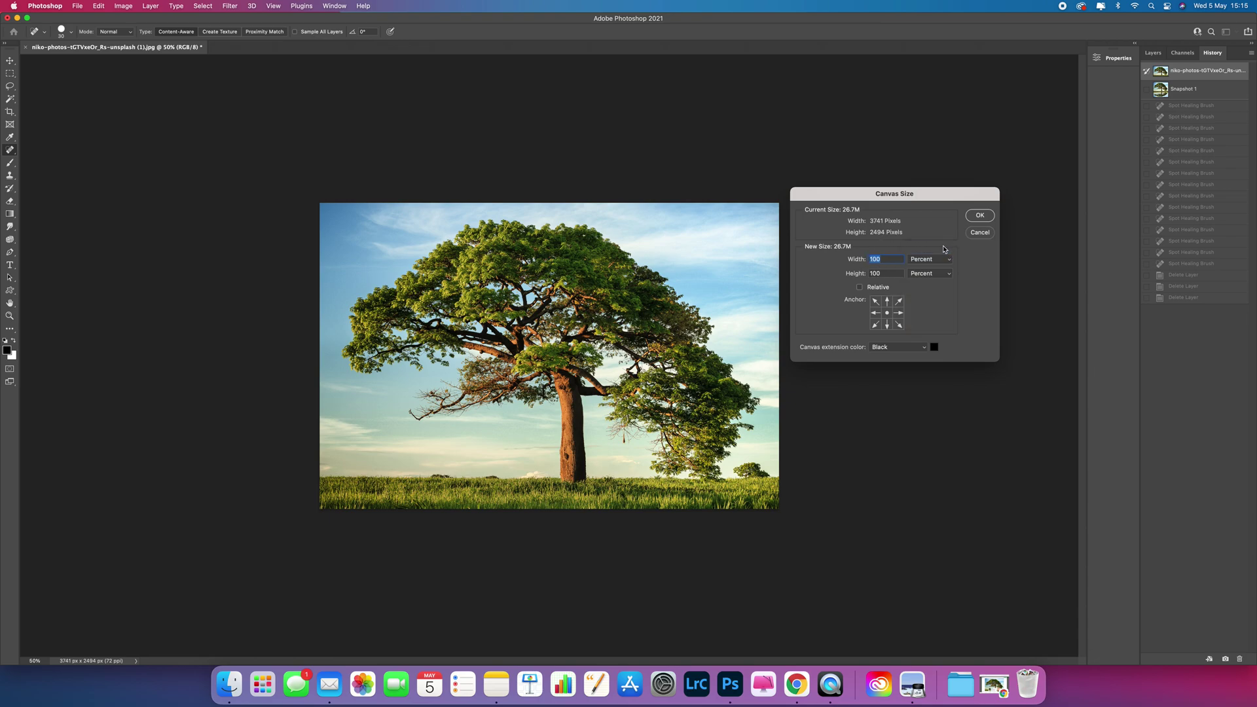
double_click(893, 271)
text(150)
click(888, 302)
click(921, 351)
click(921, 350)
click(988, 219)
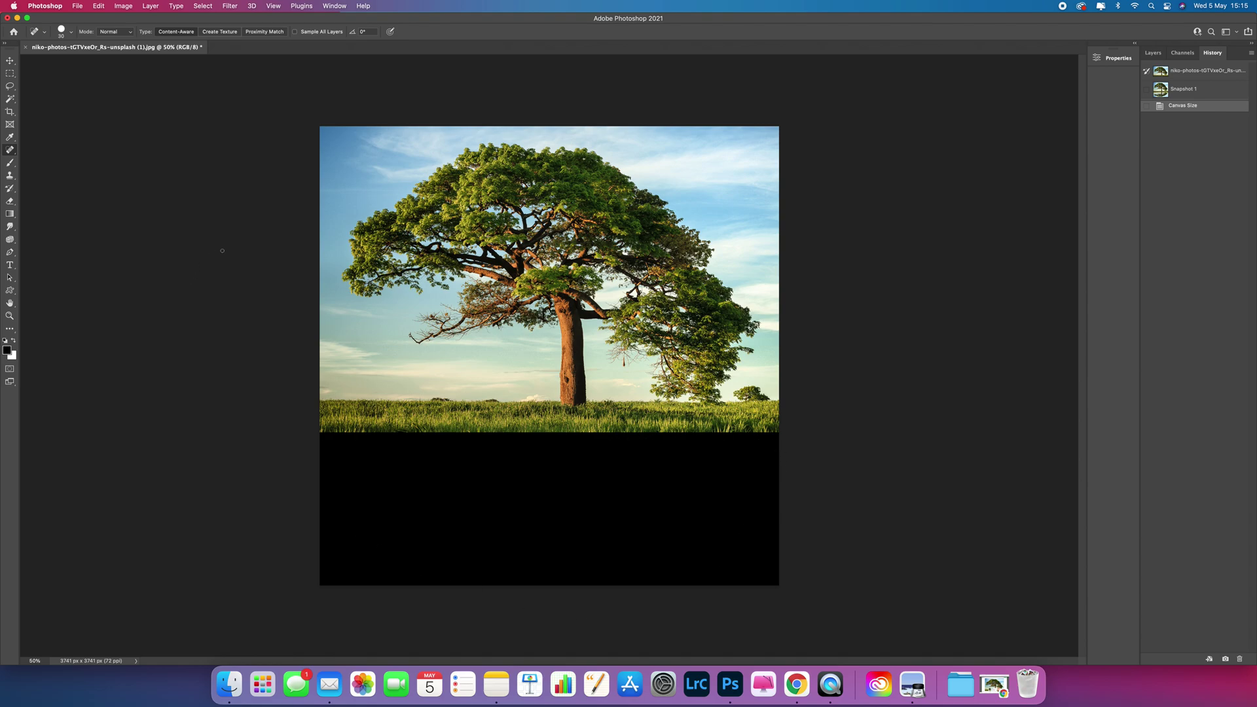
Step: Magic Wand the black strip, invert the selection to the tree photo, and show the Layers panel
click(11, 100)
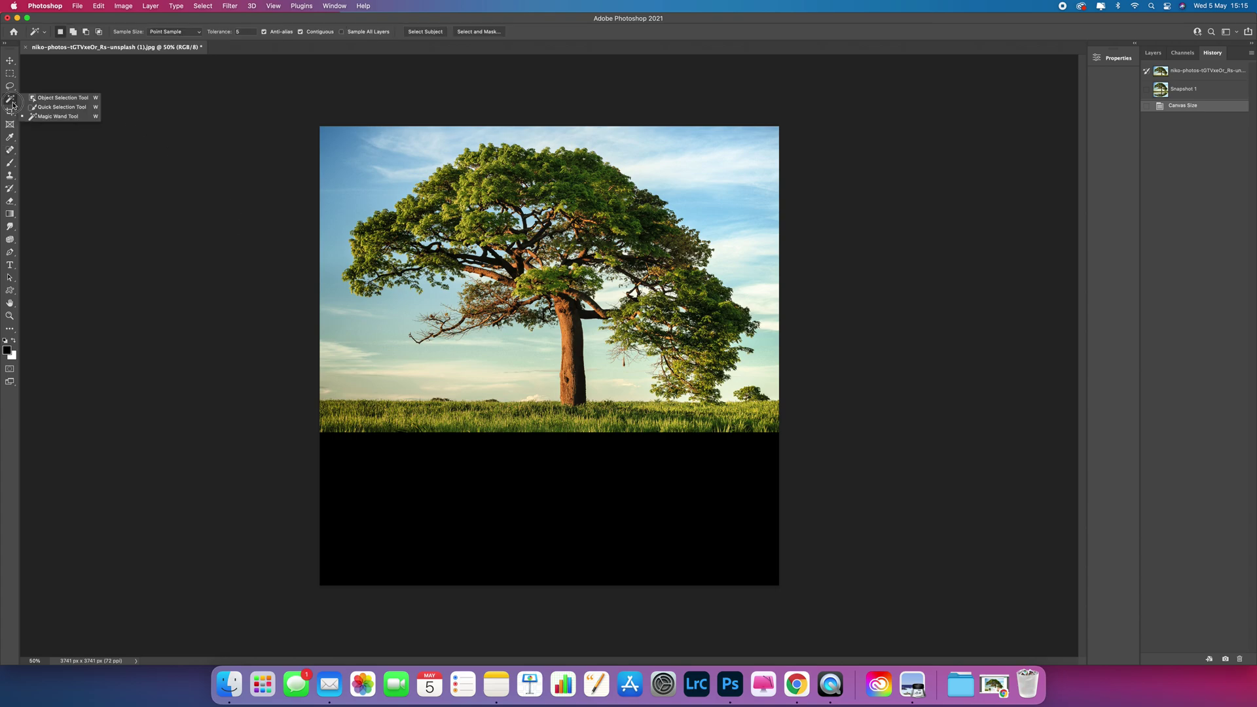
click(57, 117)
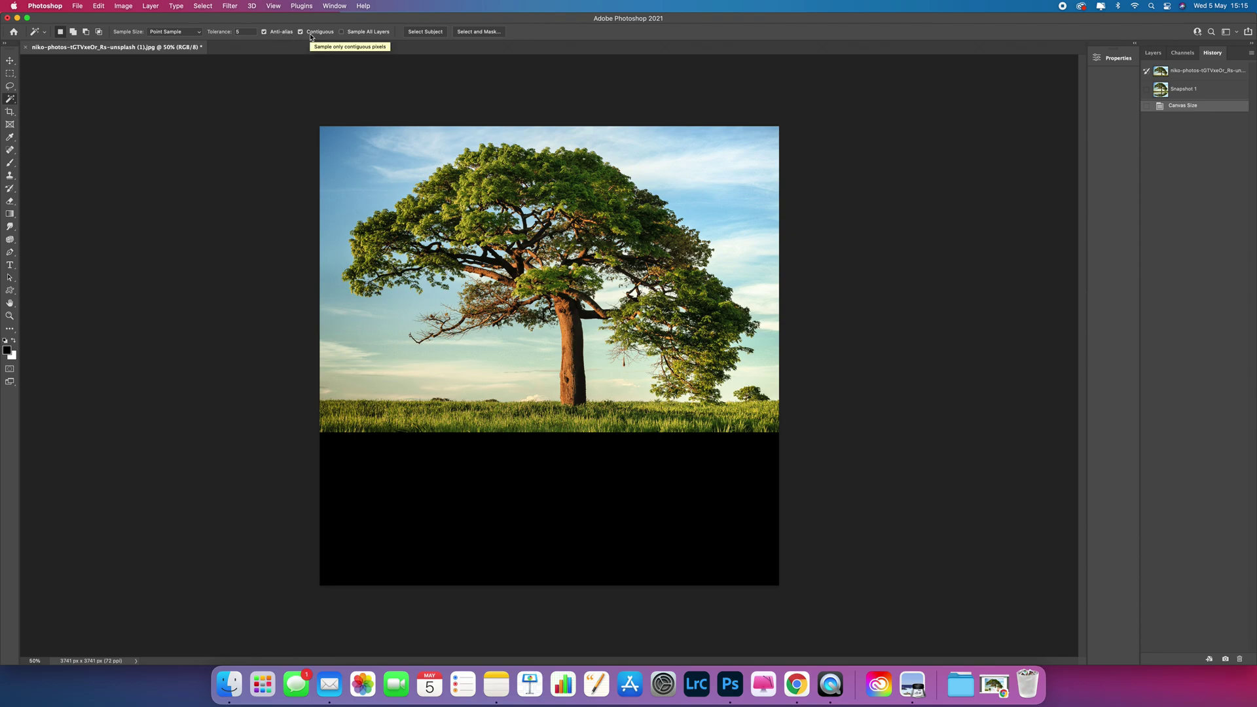
click(640, 496)
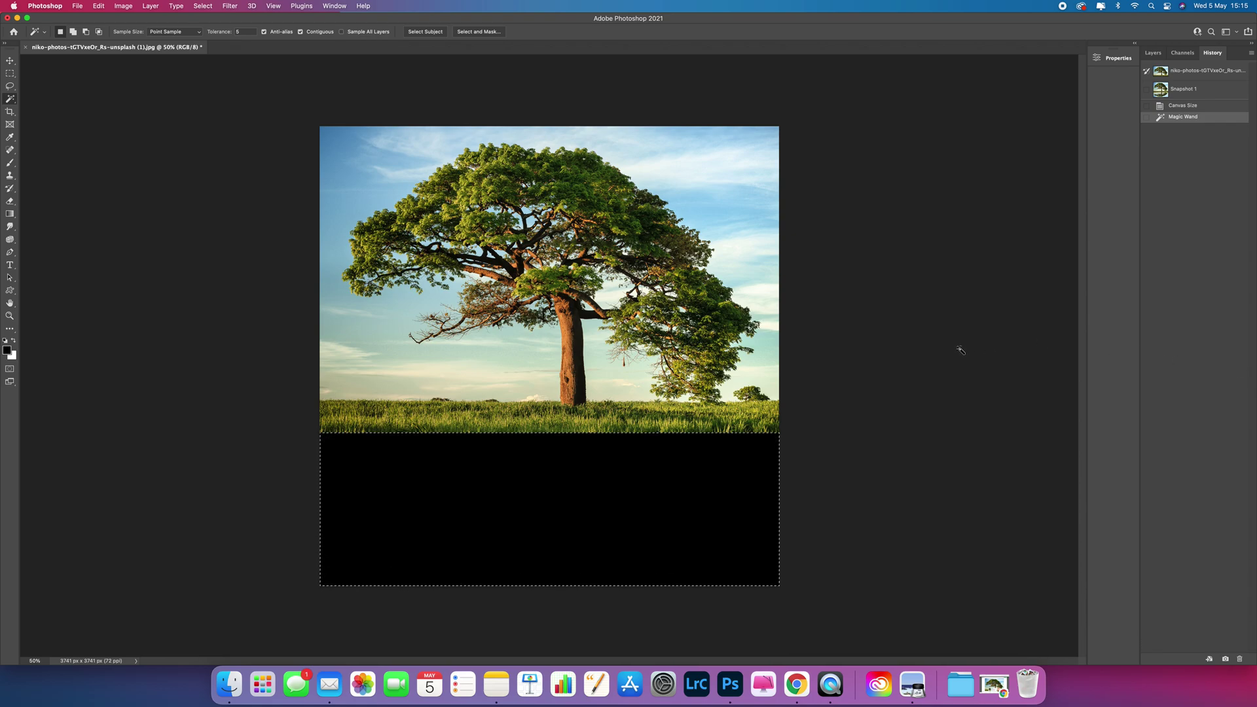
key(shift+super+i)
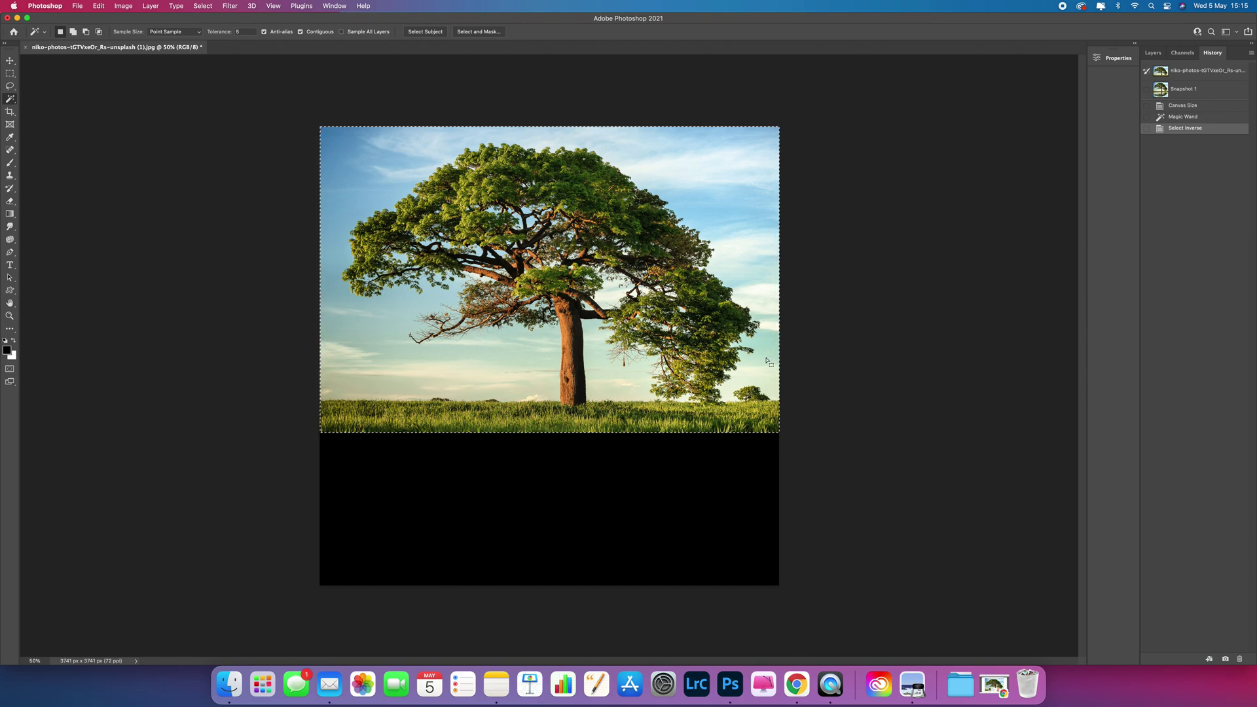
click(1153, 52)
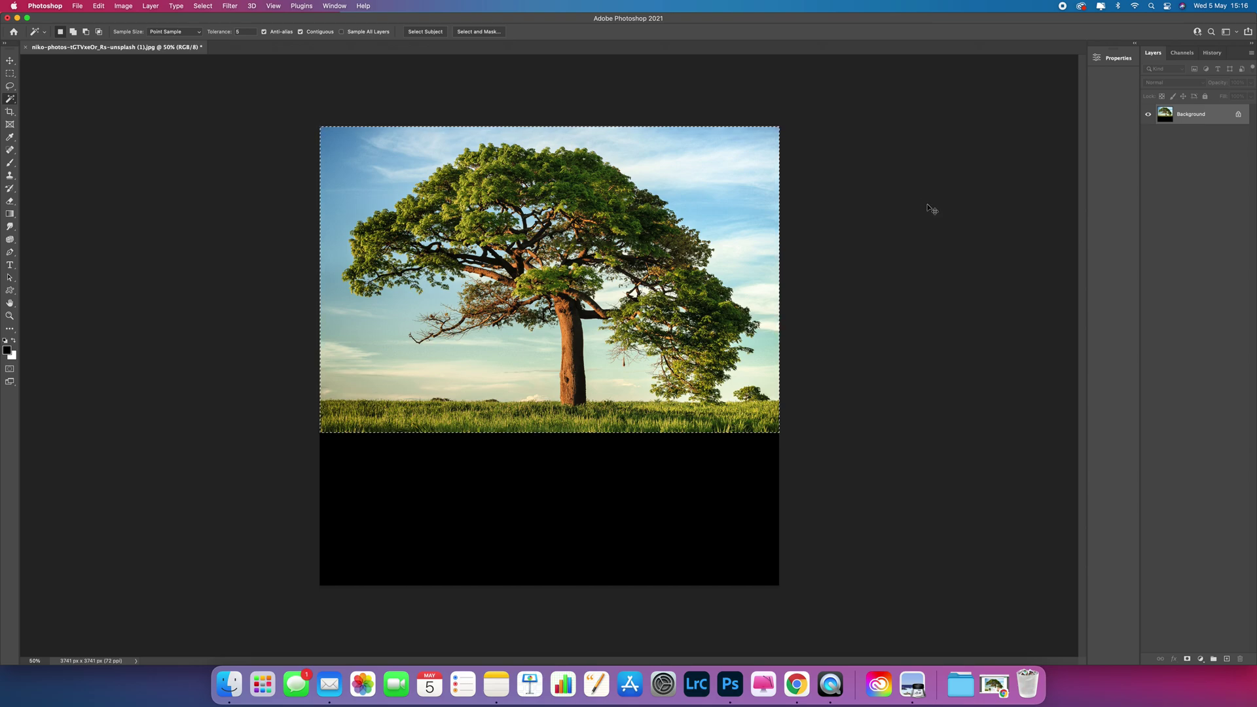
Step: Copy the photo to Layer 1, duplicate it as Layer 1 copy, and toggle Background visibility off and on
key(super+j)
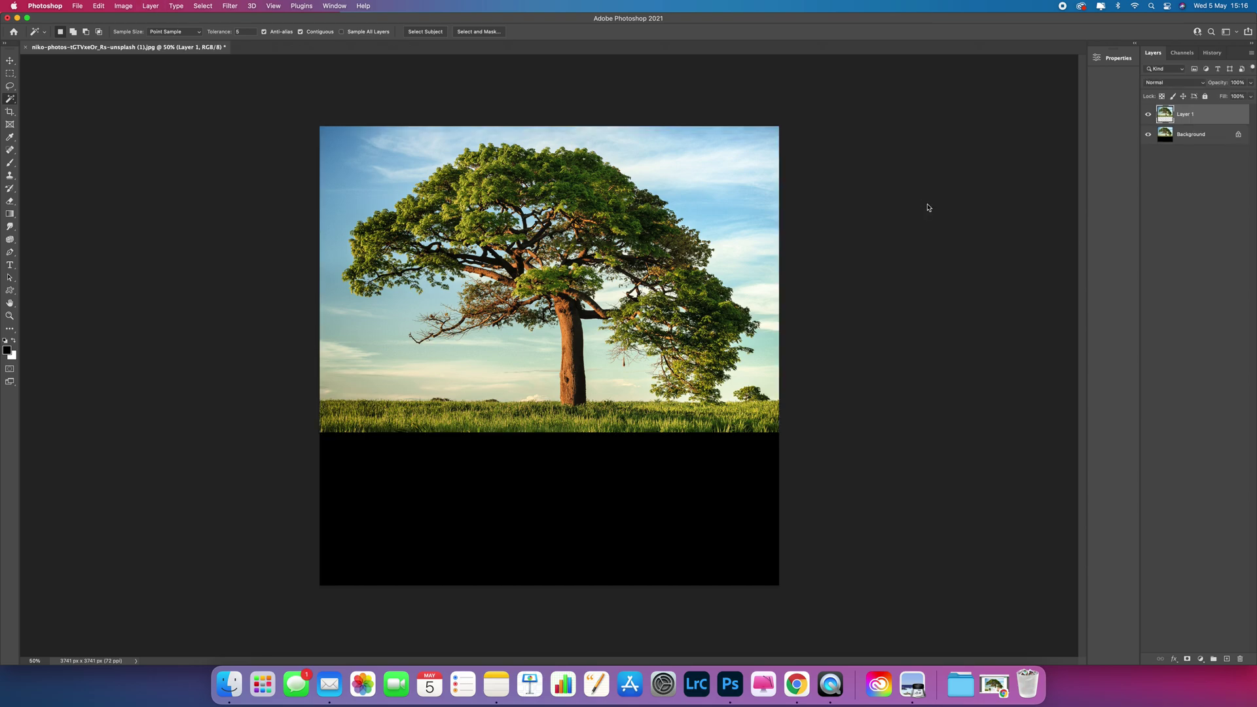
key(super+j)
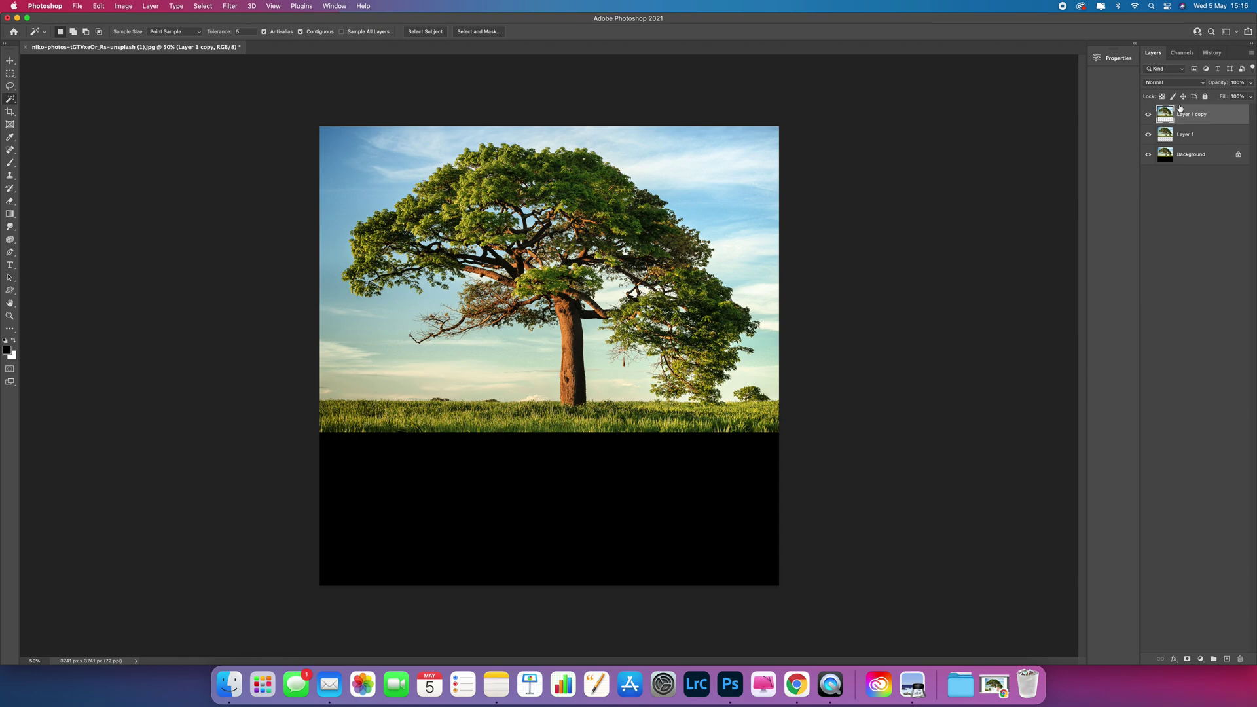
click(1148, 154)
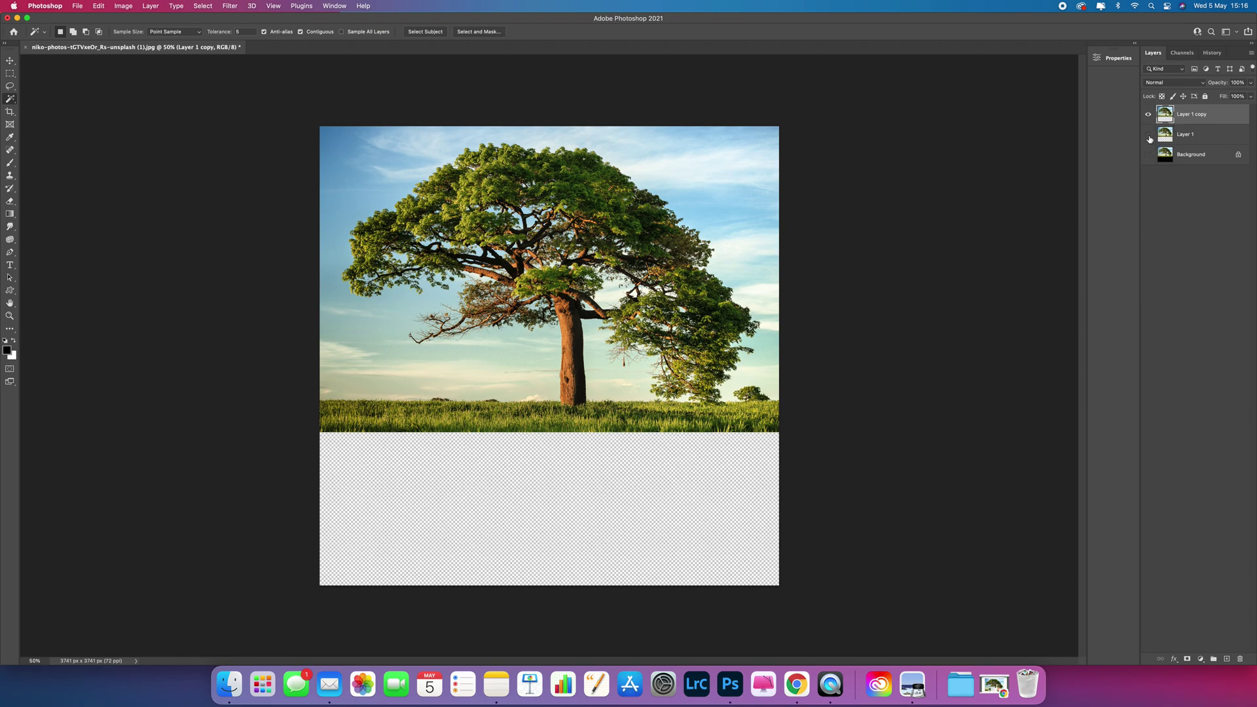
click(1148, 135)
click(1149, 155)
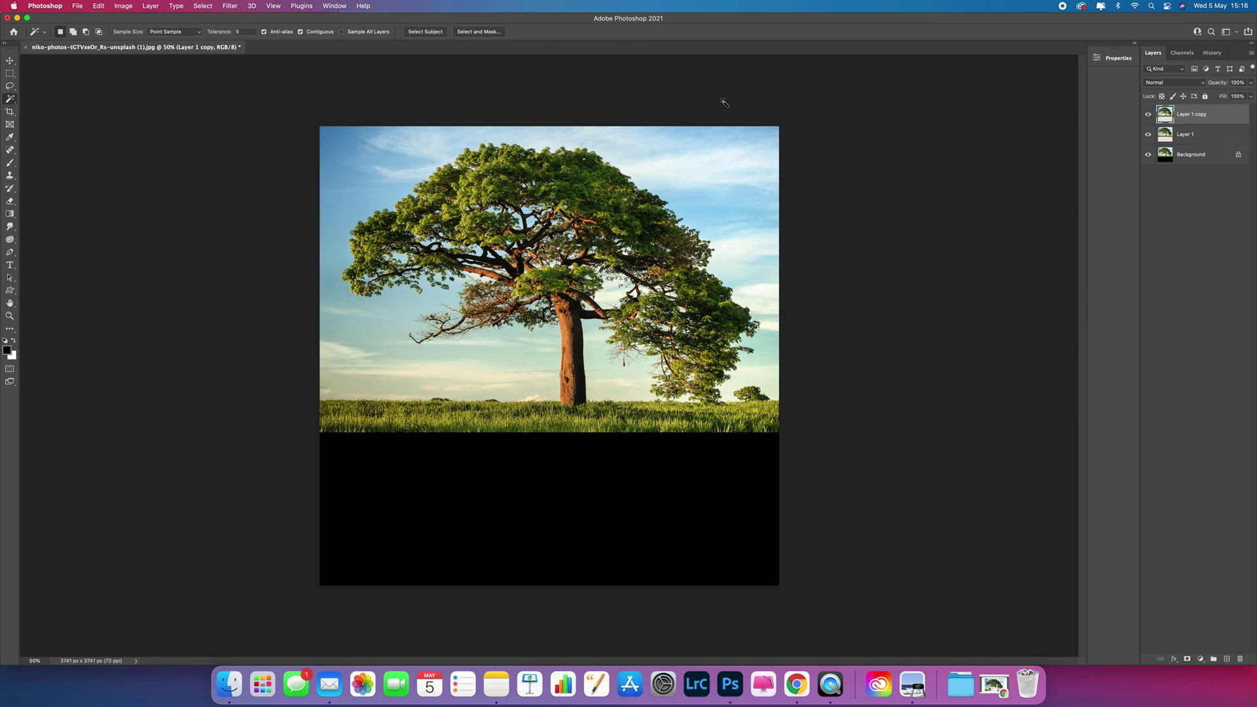
Step: Free-transform Layer 1 copy by dragging its top edge below the bottom, mirroring it into the black strip
key(super+t)
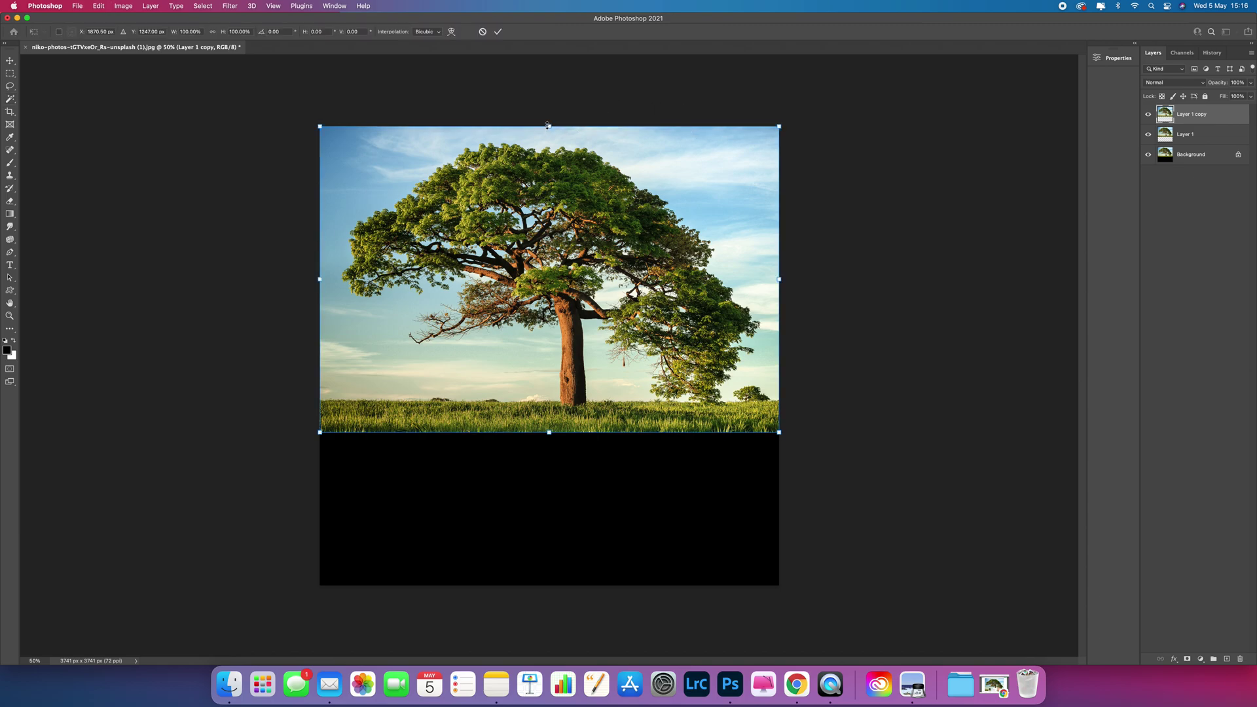
drag(547, 128, 498, 584)
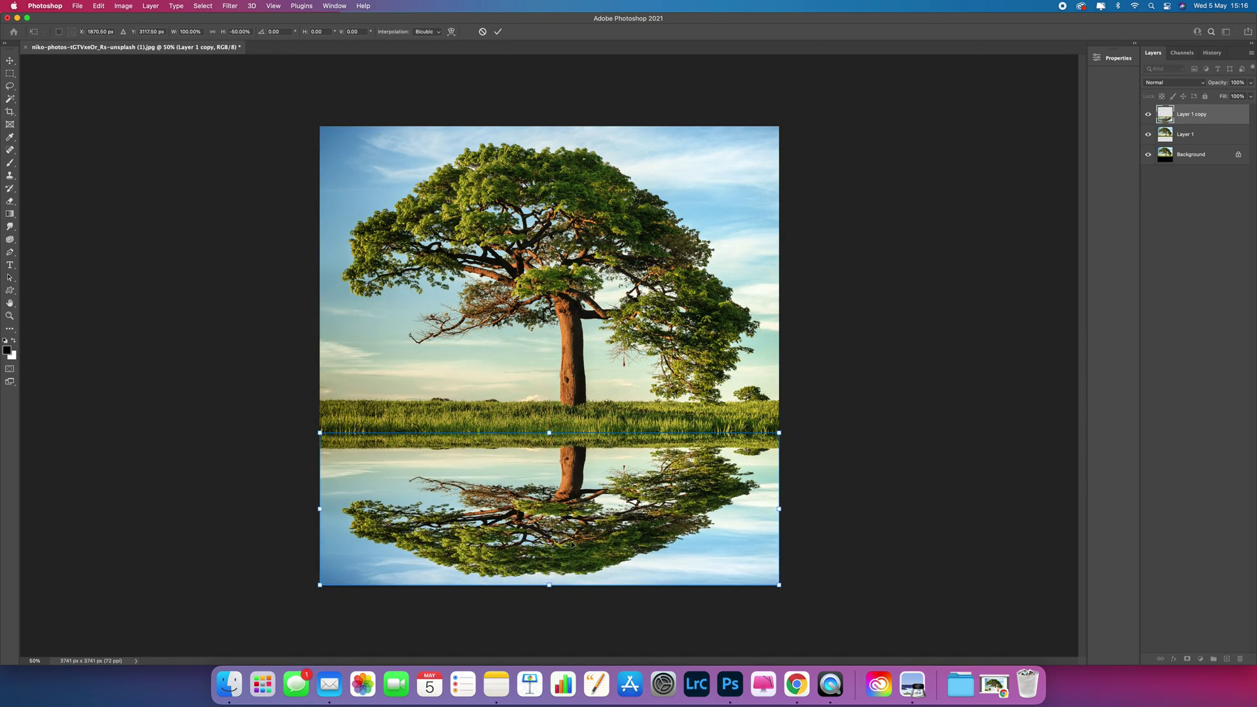
key(Return)
key(w)
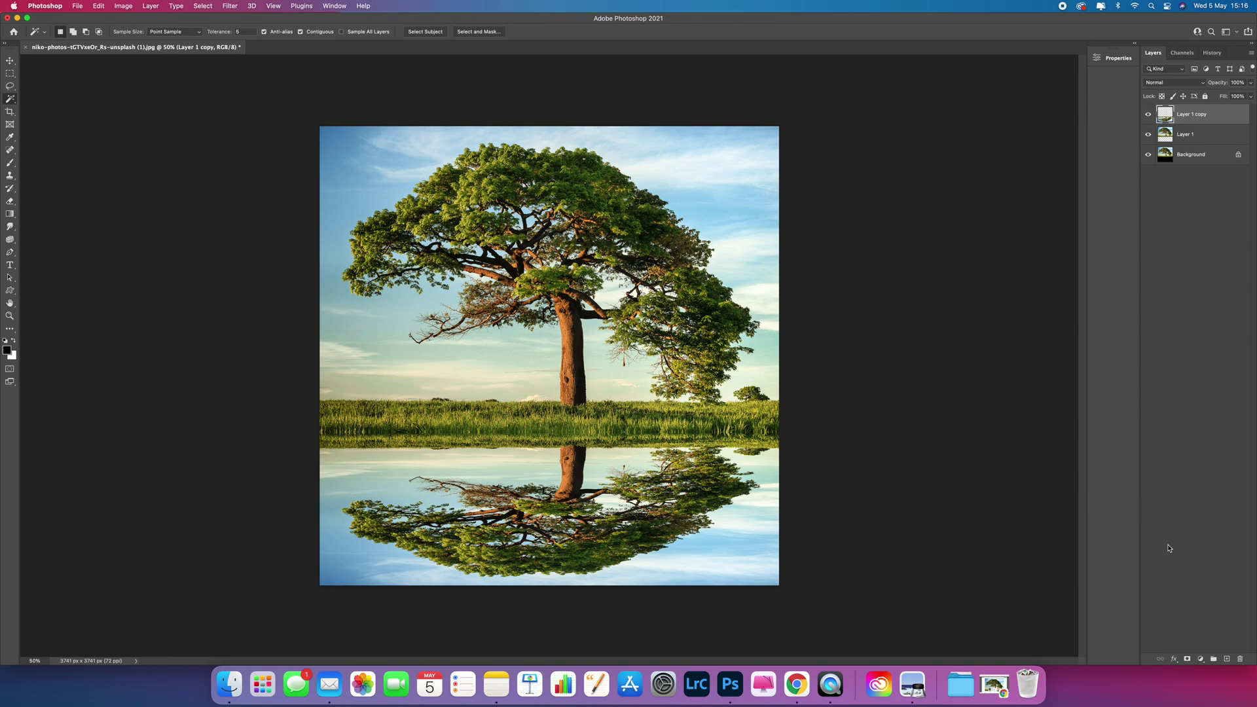
Step: Create Layer 2 at the top of the stack and fill it entirely with white
click(1227, 660)
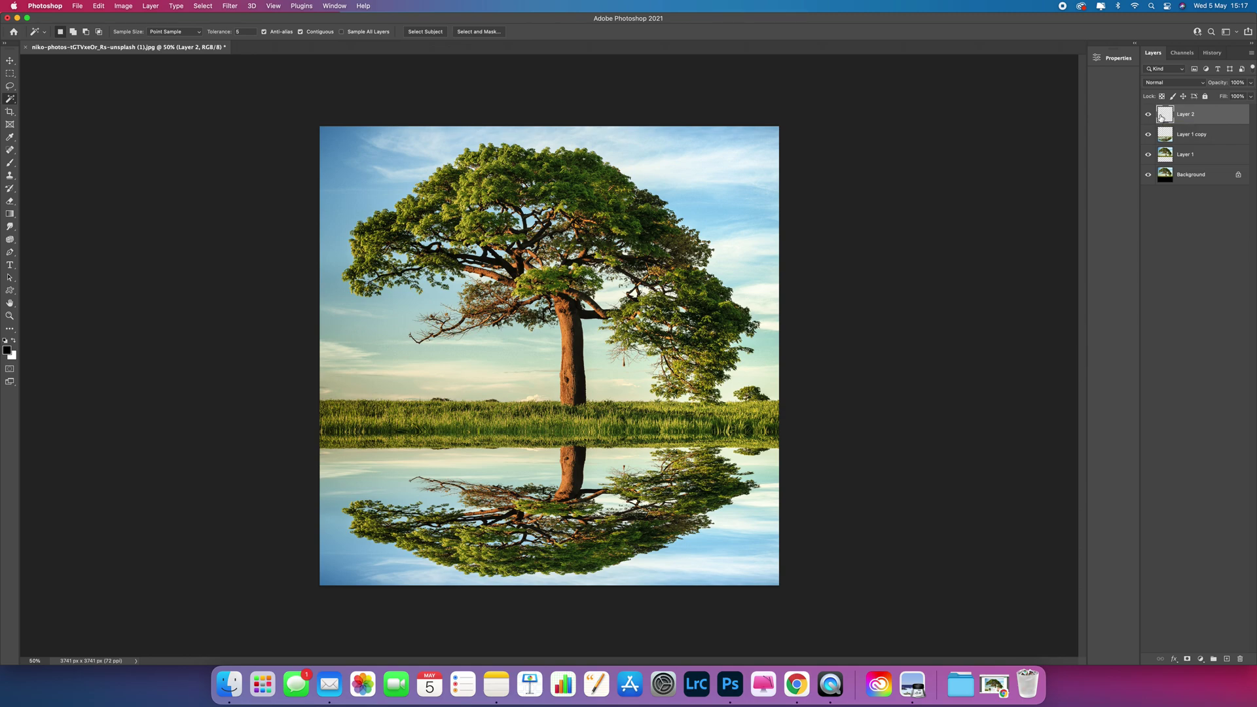
key(super+BackSpace)
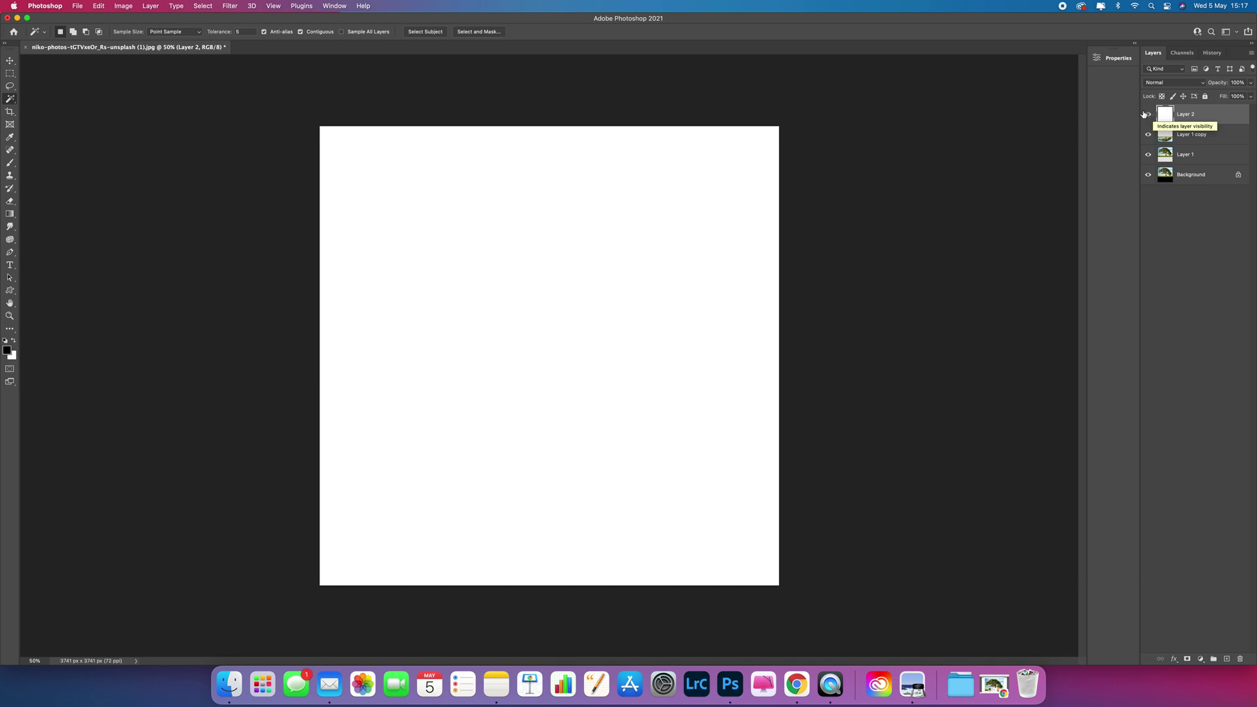
click(230, 6)
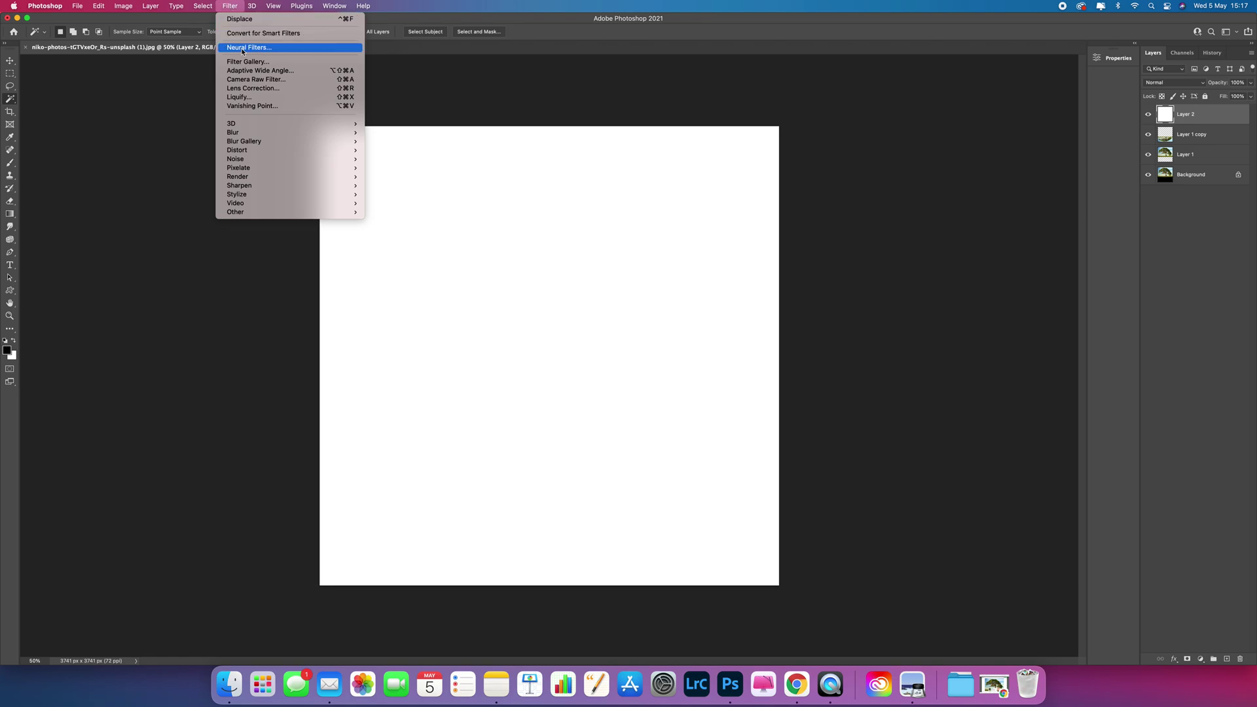
Step: Render Clouds on Layer 2, then set the Levels midtone gamma to 2
mouse_move(279, 179)
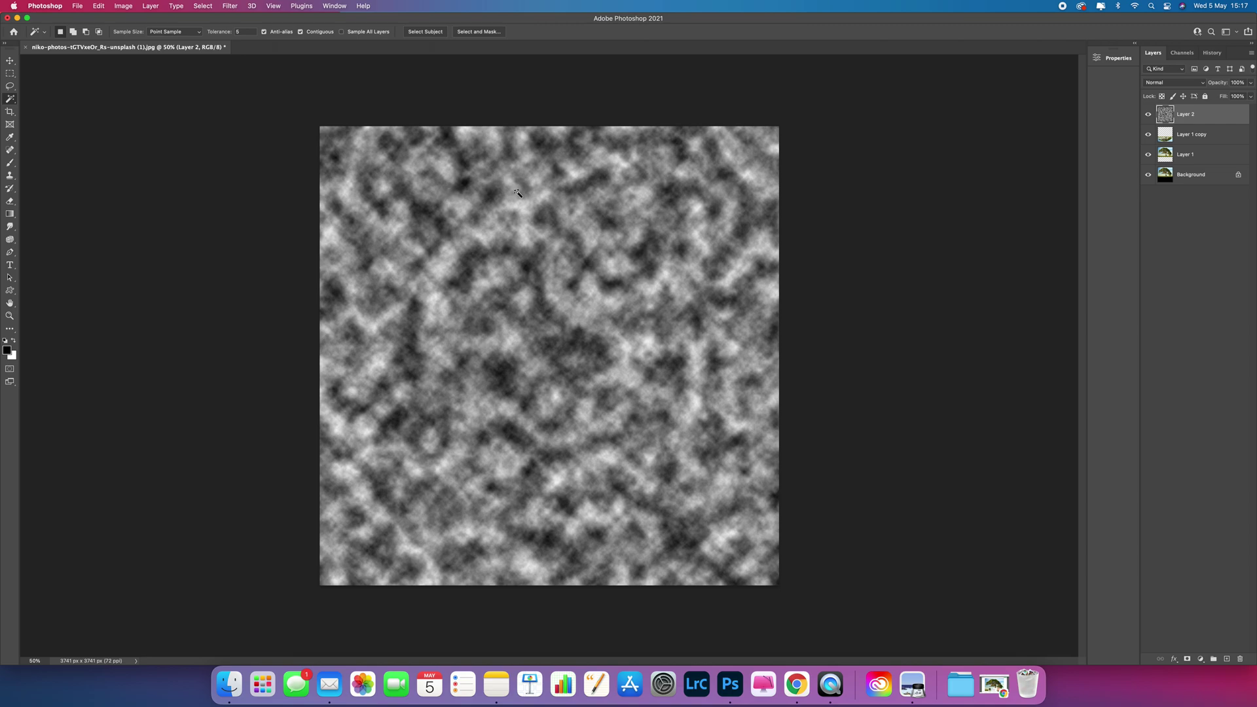
key(super+l)
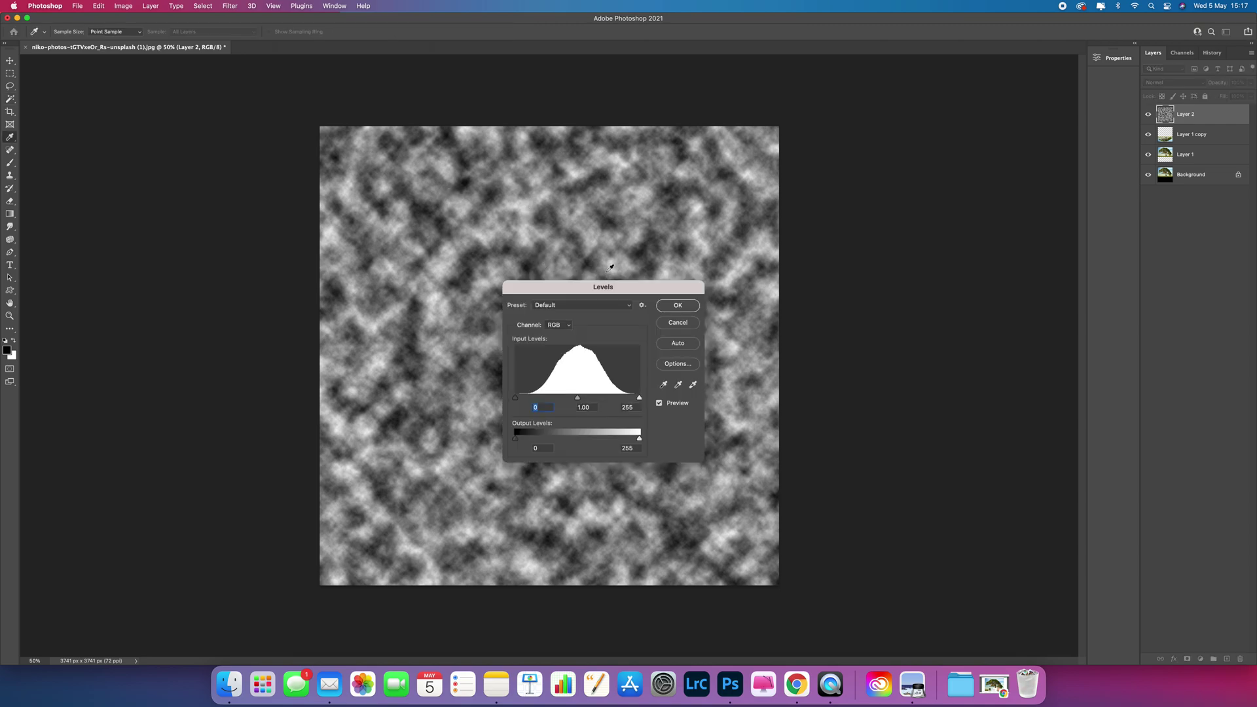
click(580, 408)
text(2)
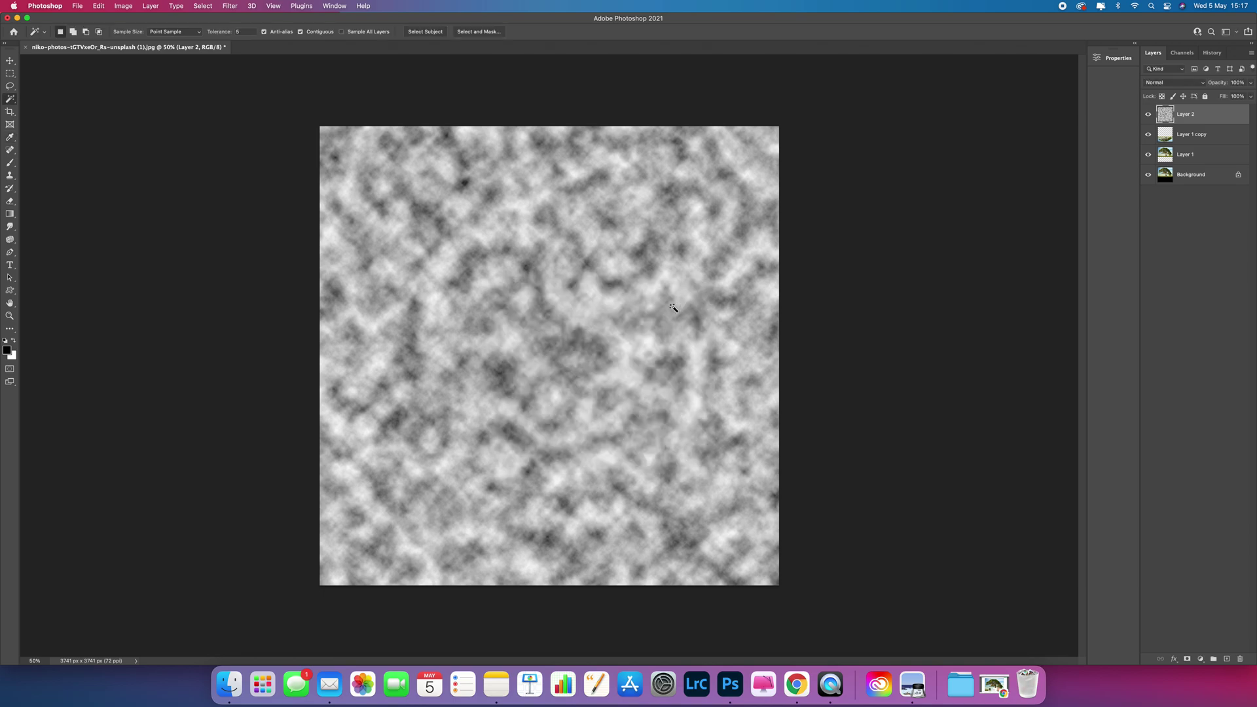
click(231, 6)
Step: Apply a Twirl distortion with a 200° angle to the cloud layer
mouse_move(252, 145)
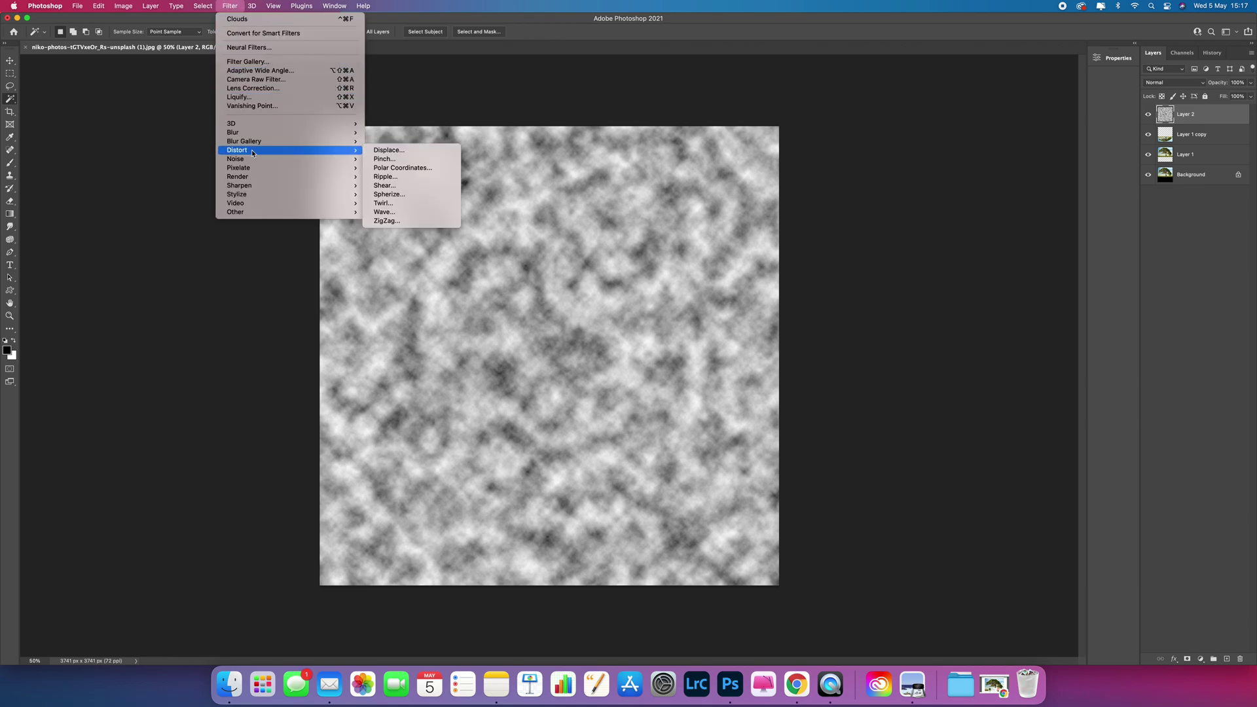
click(391, 204)
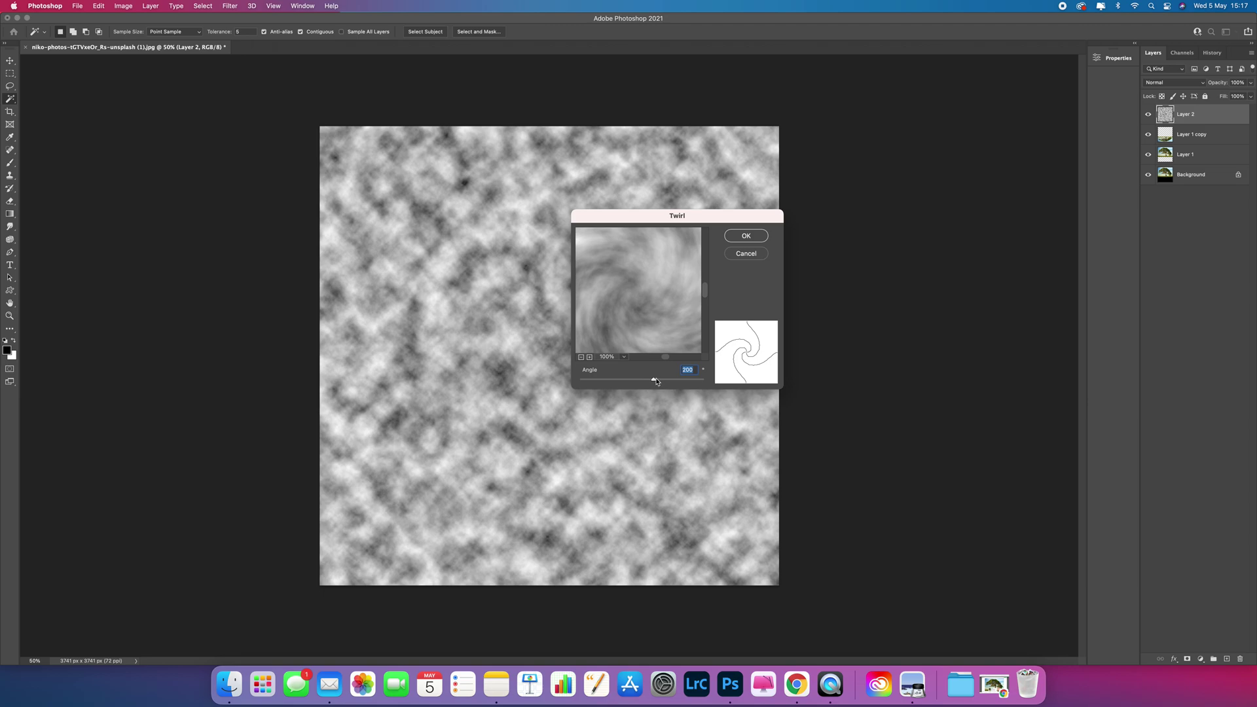
click(653, 381)
drag(654, 381, 654, 383)
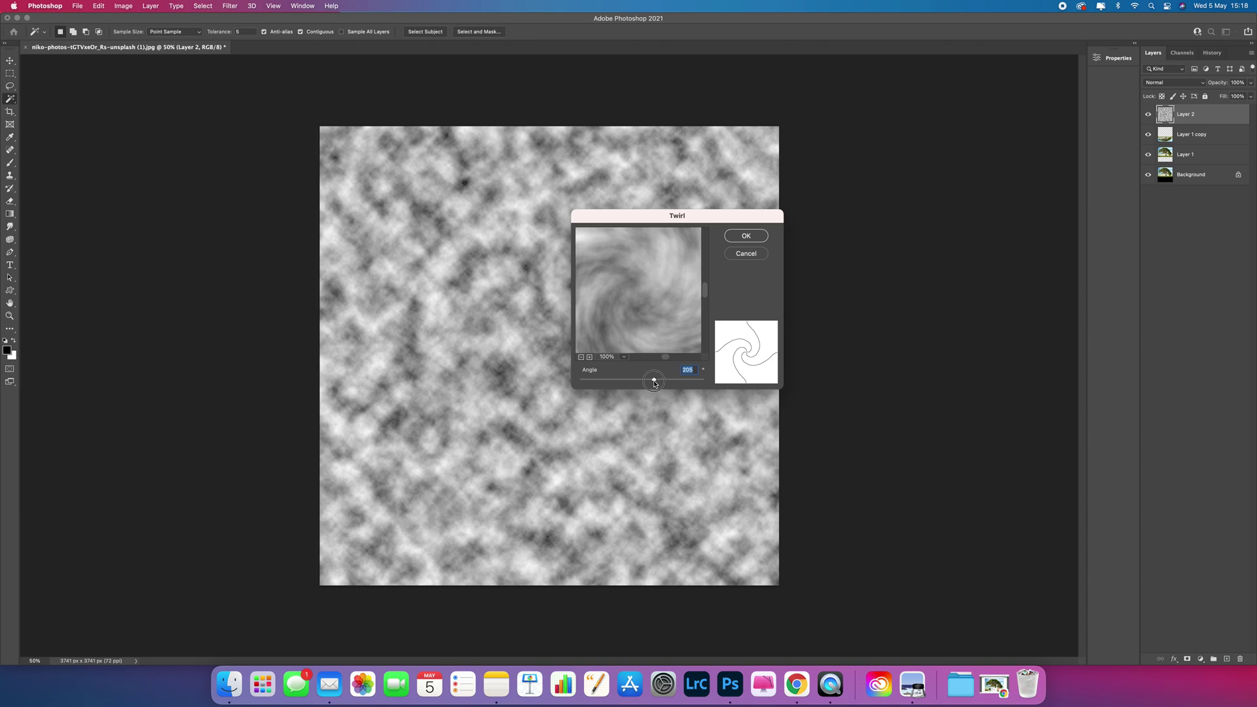
text(200)
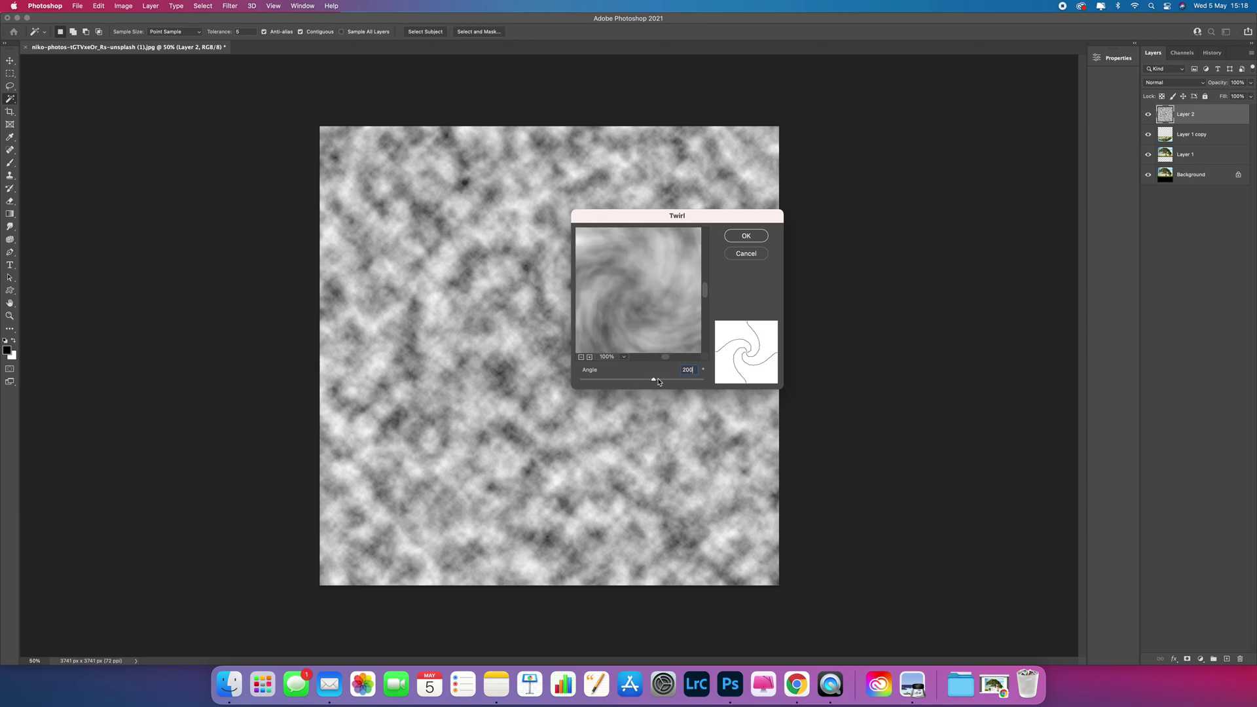
click(746, 236)
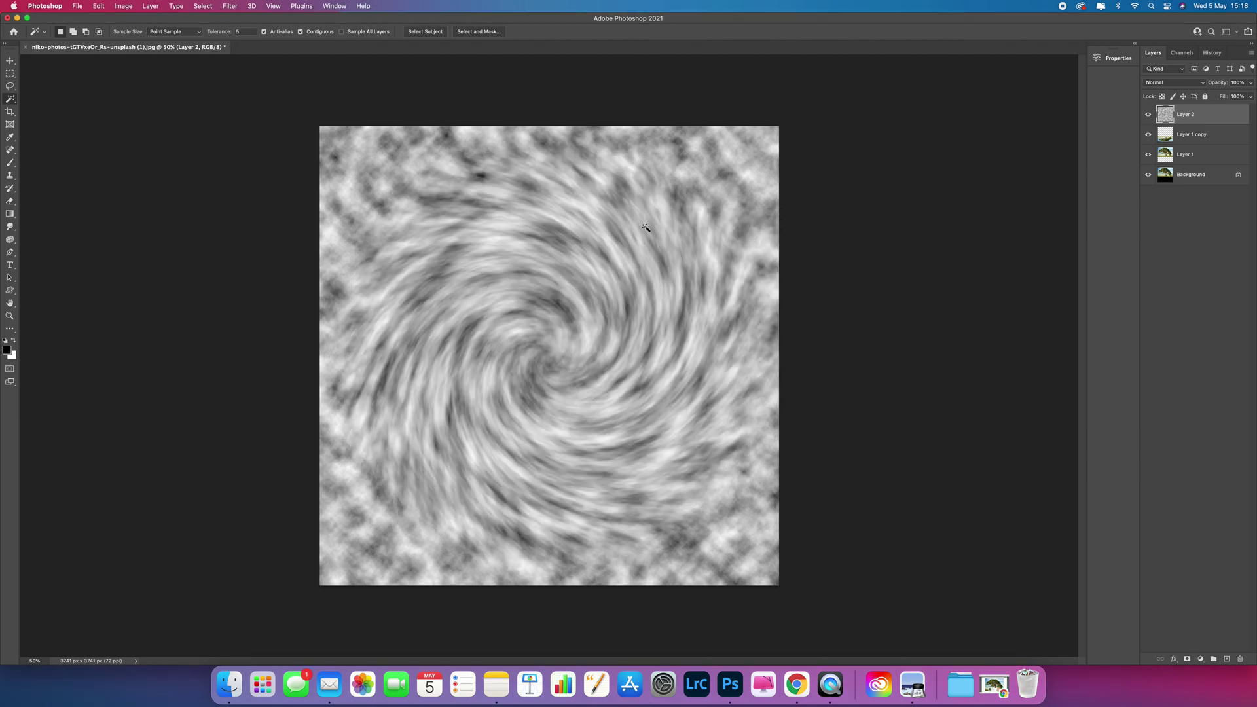
click(233, 6)
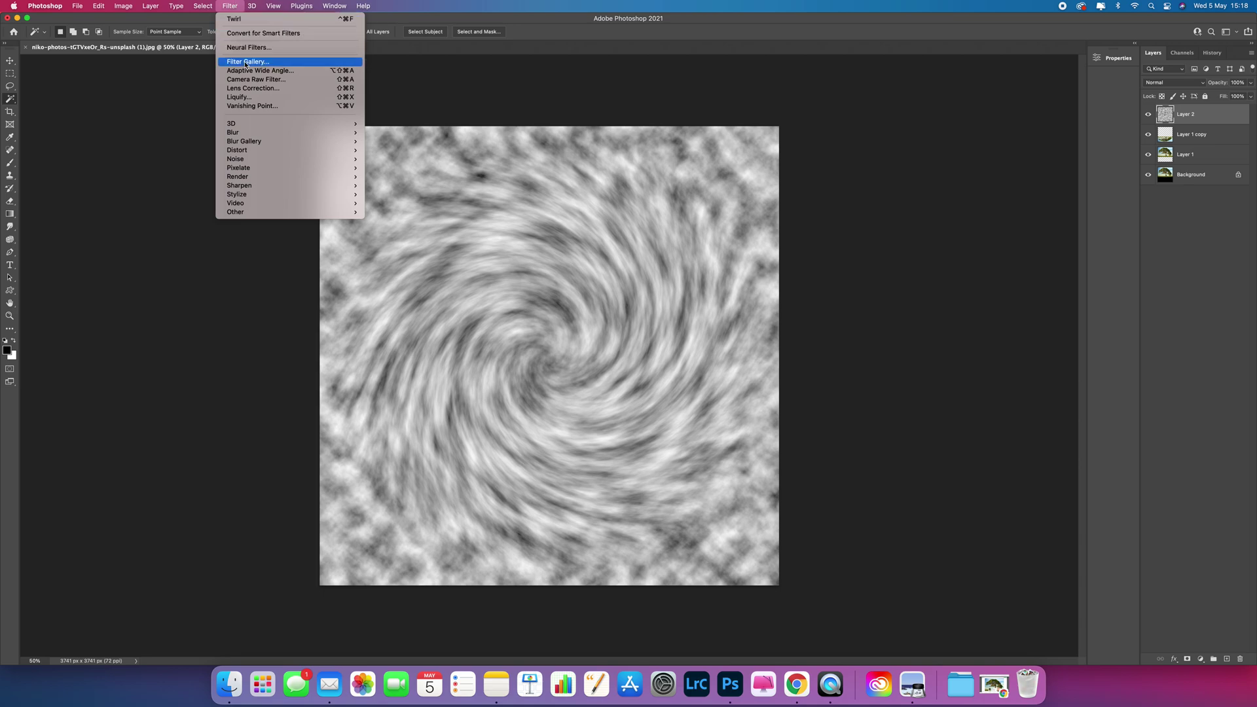
Step: Apply ZigZag to the swirl with Amount 85, 18 Ridges and Pond Ripples style
mouse_move(294, 150)
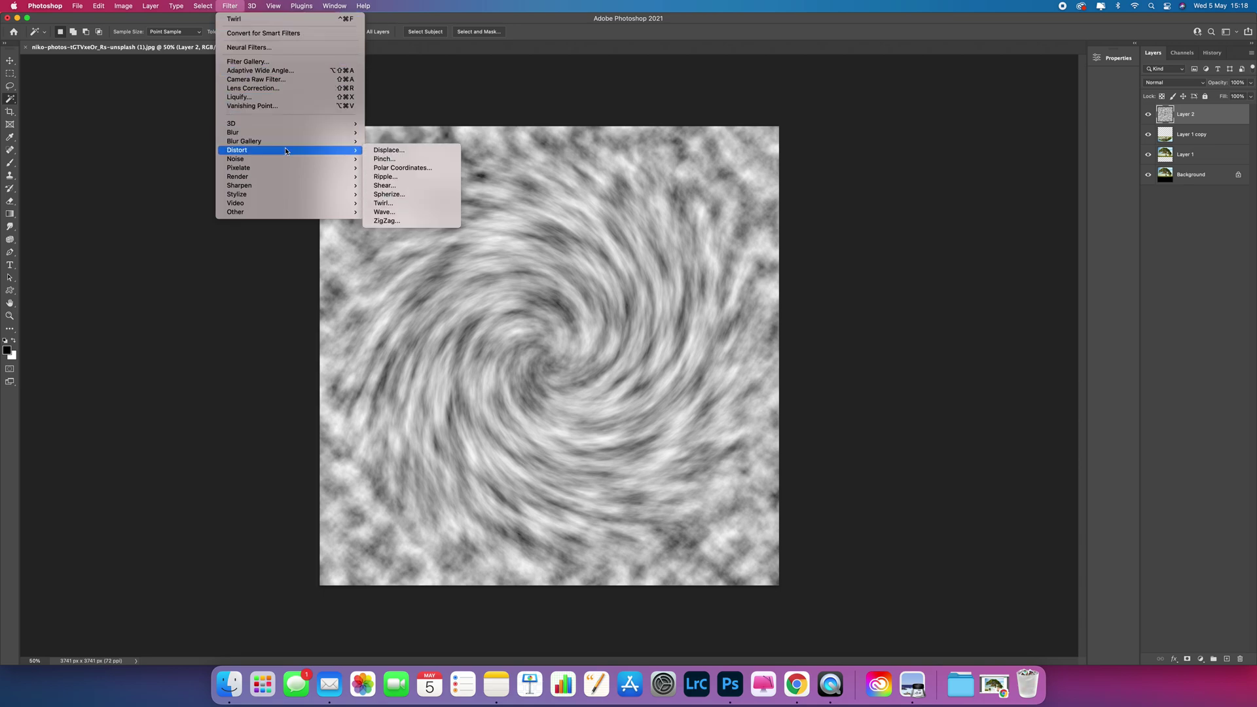
click(398, 222)
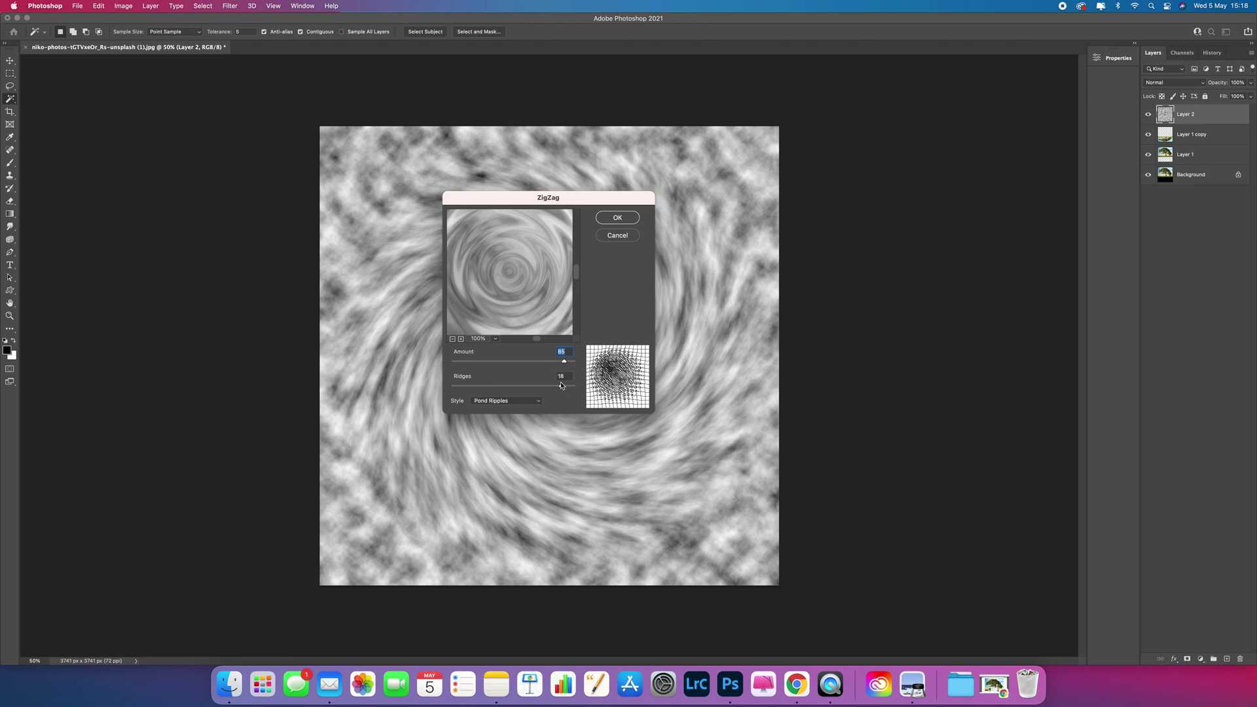
click(531, 402)
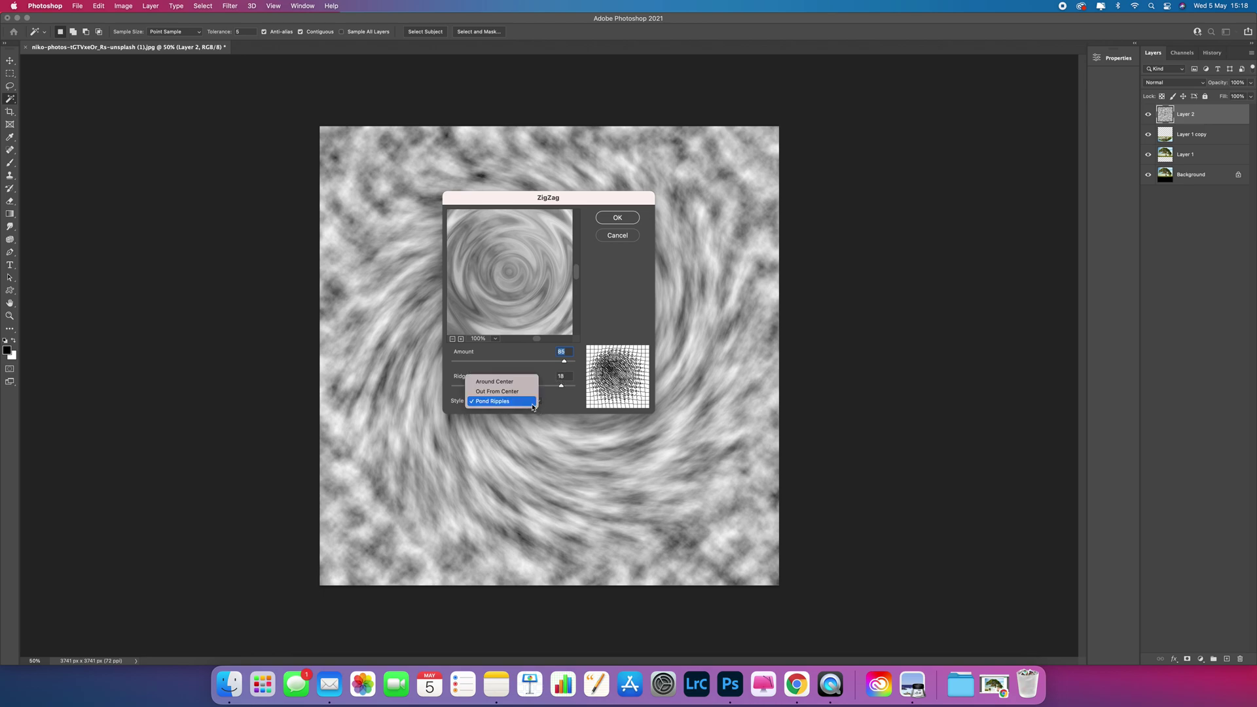
click(519, 402)
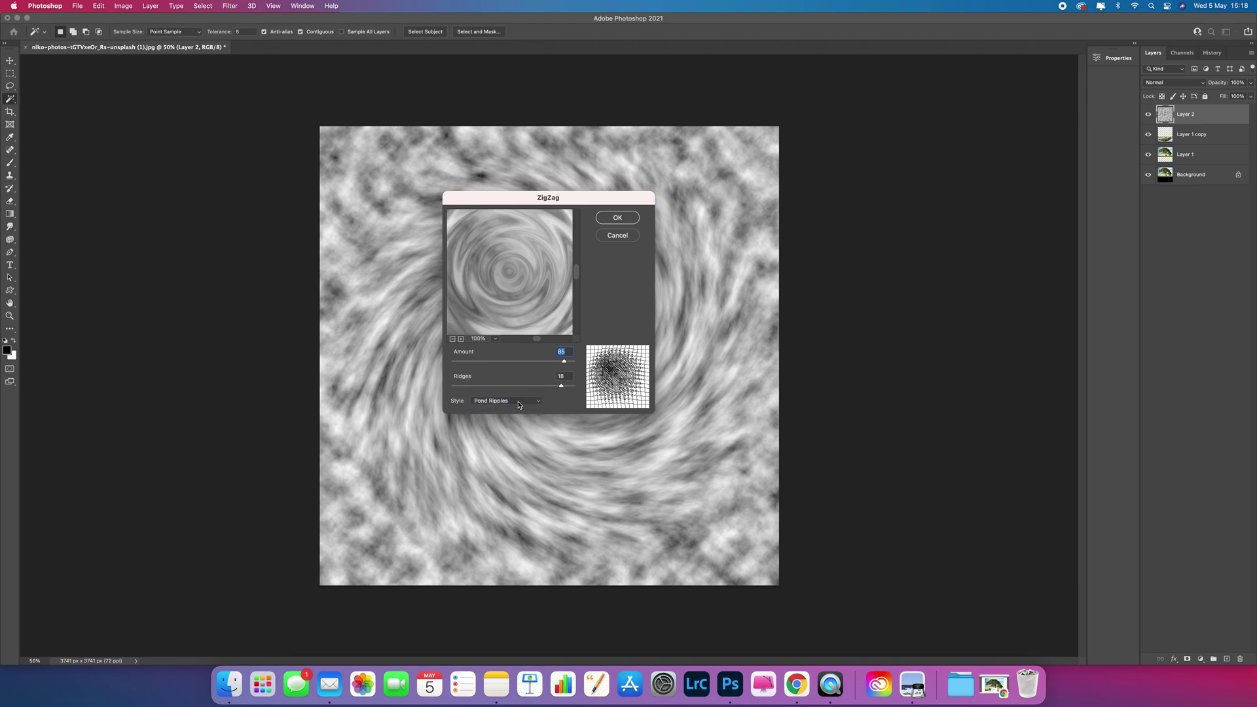
click(622, 218)
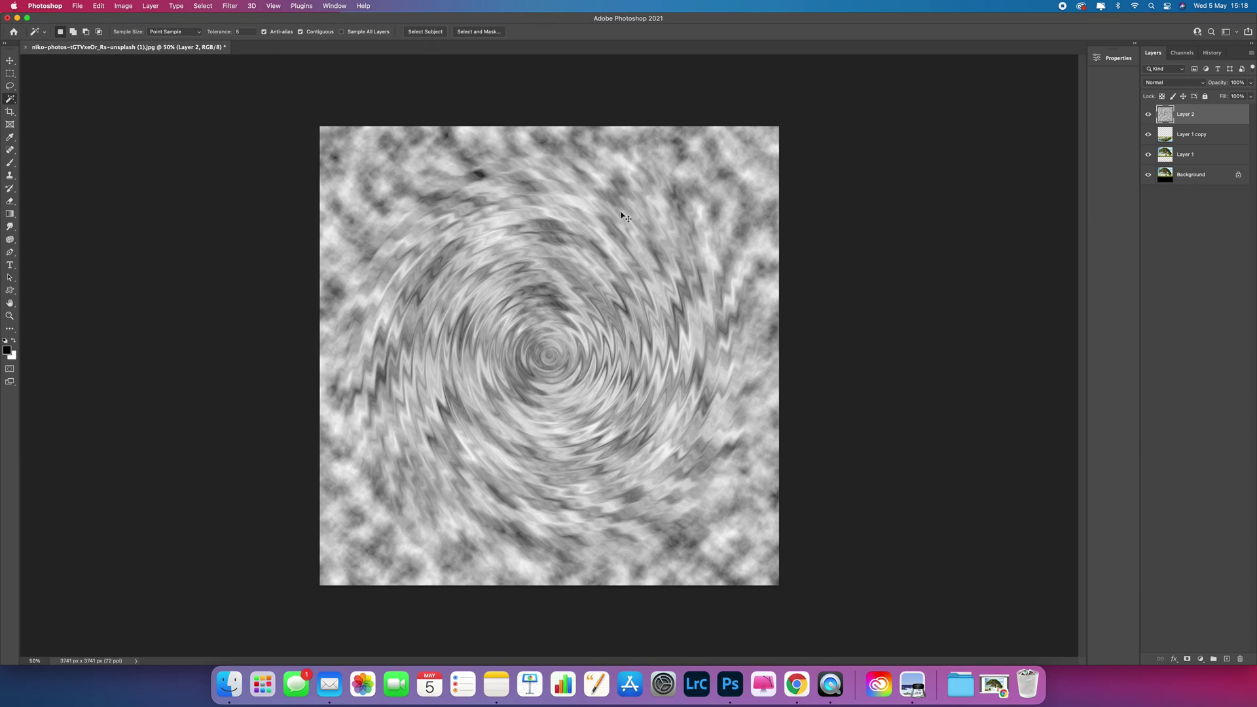
key(super+t)
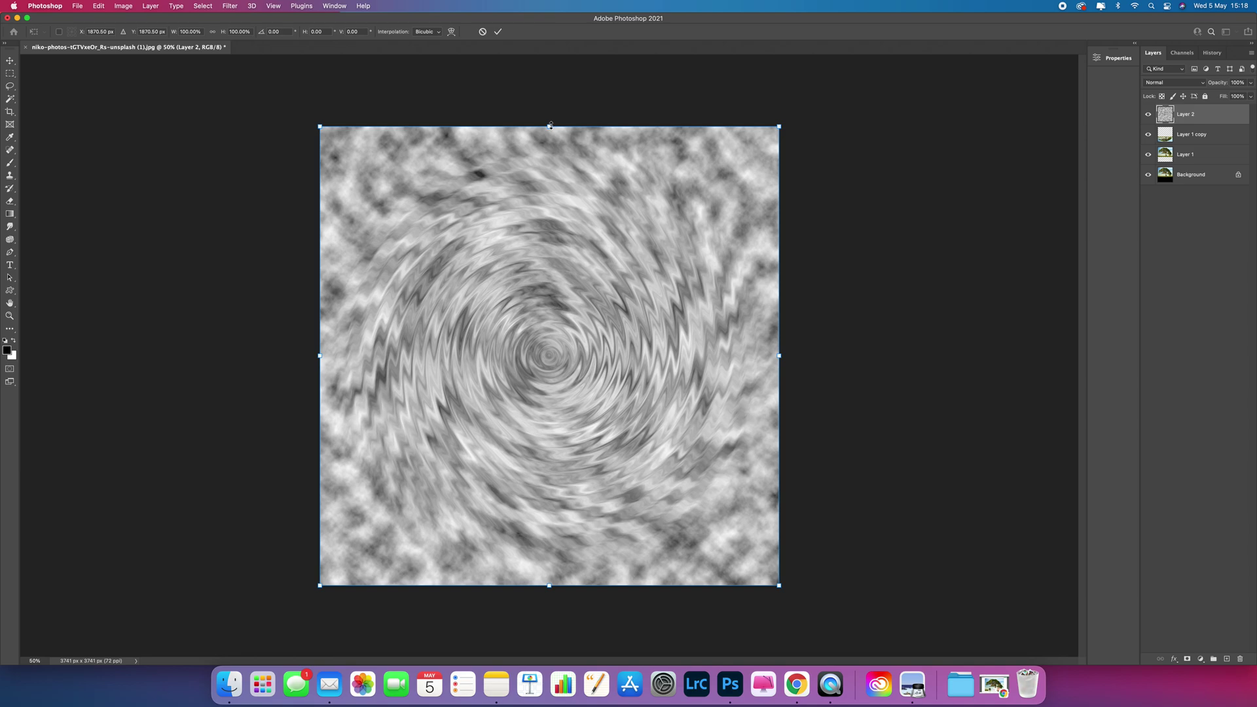
Step: Squash the ripple layer's top edge down to the grass line, then zoom out to the whole image
drag(550, 126, 555, 449)
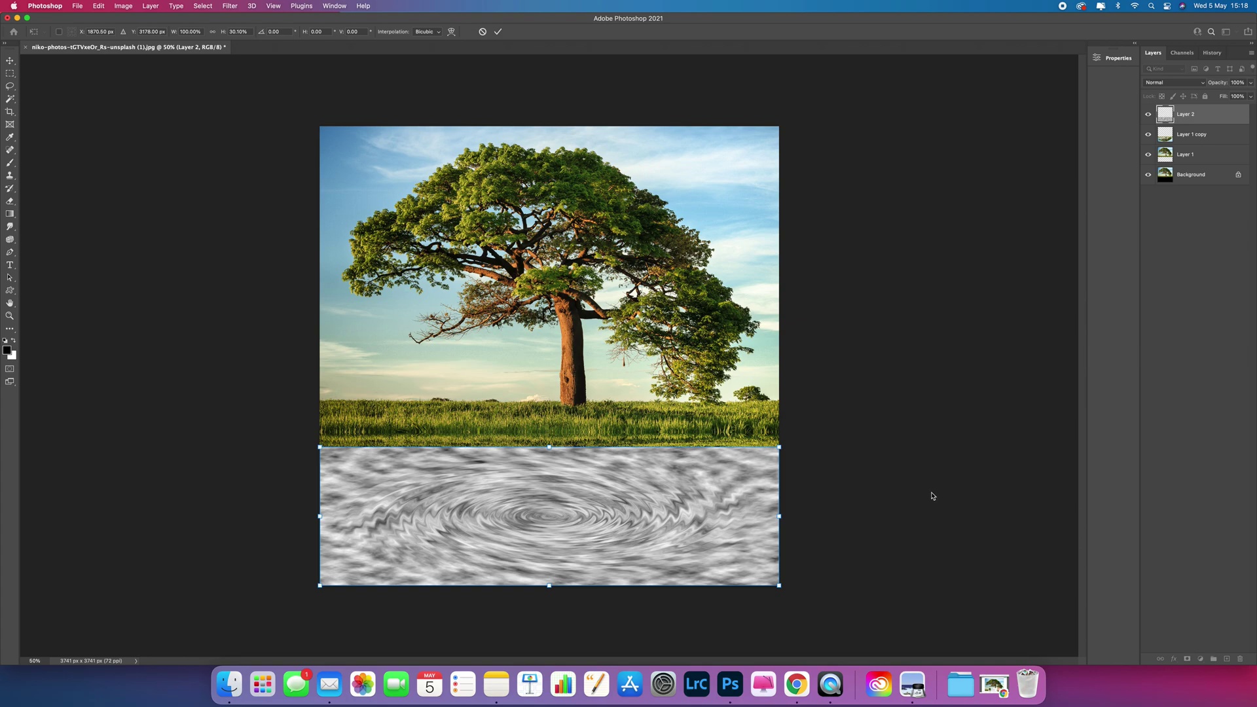
key(Return)
key(w)
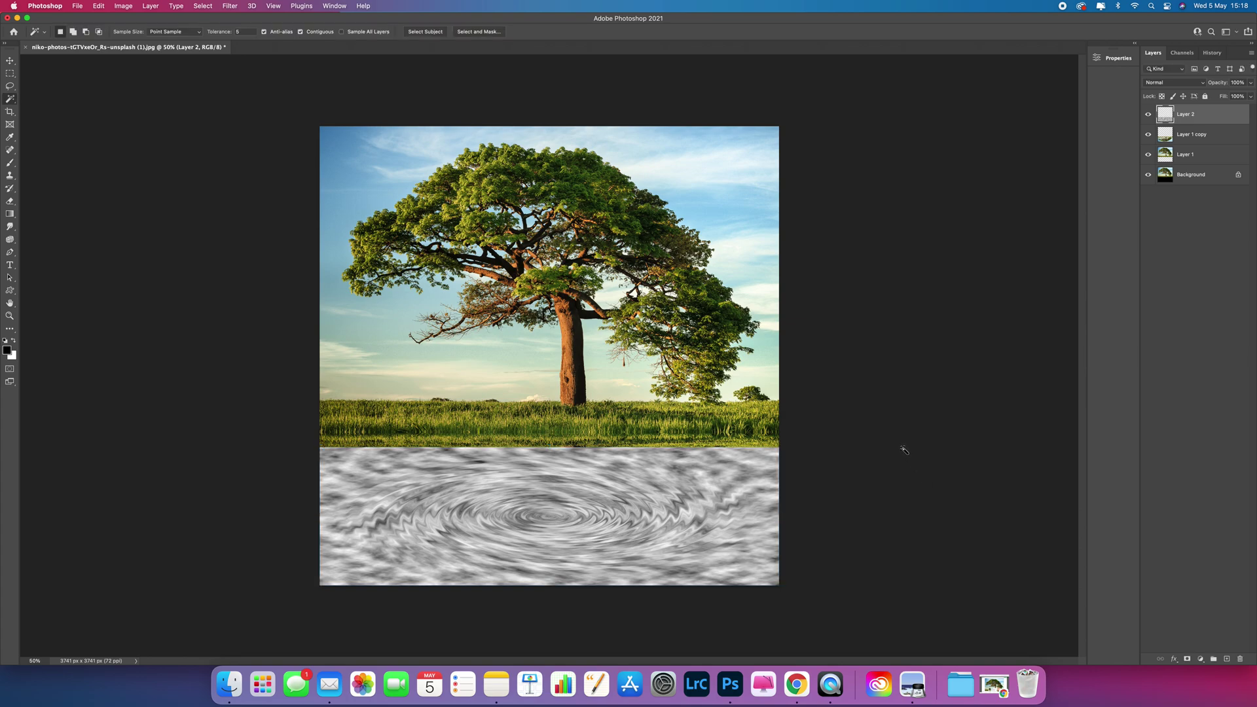
key(super+minus)
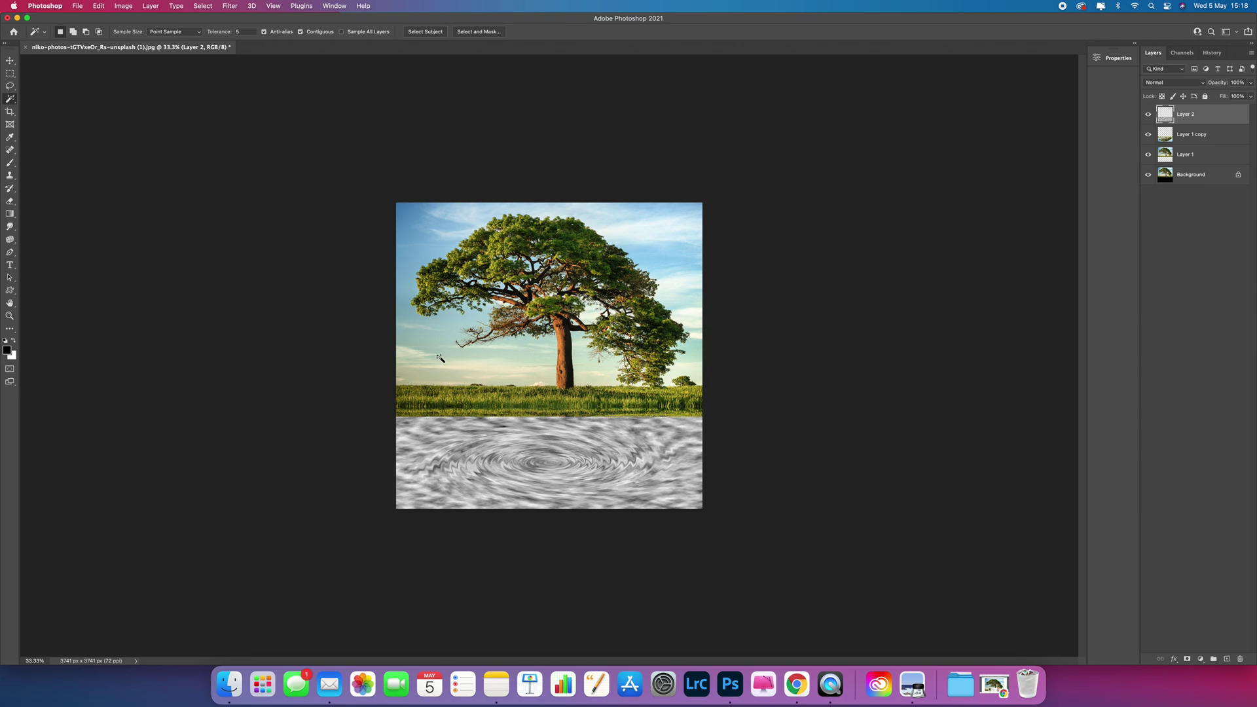
click(99, 6)
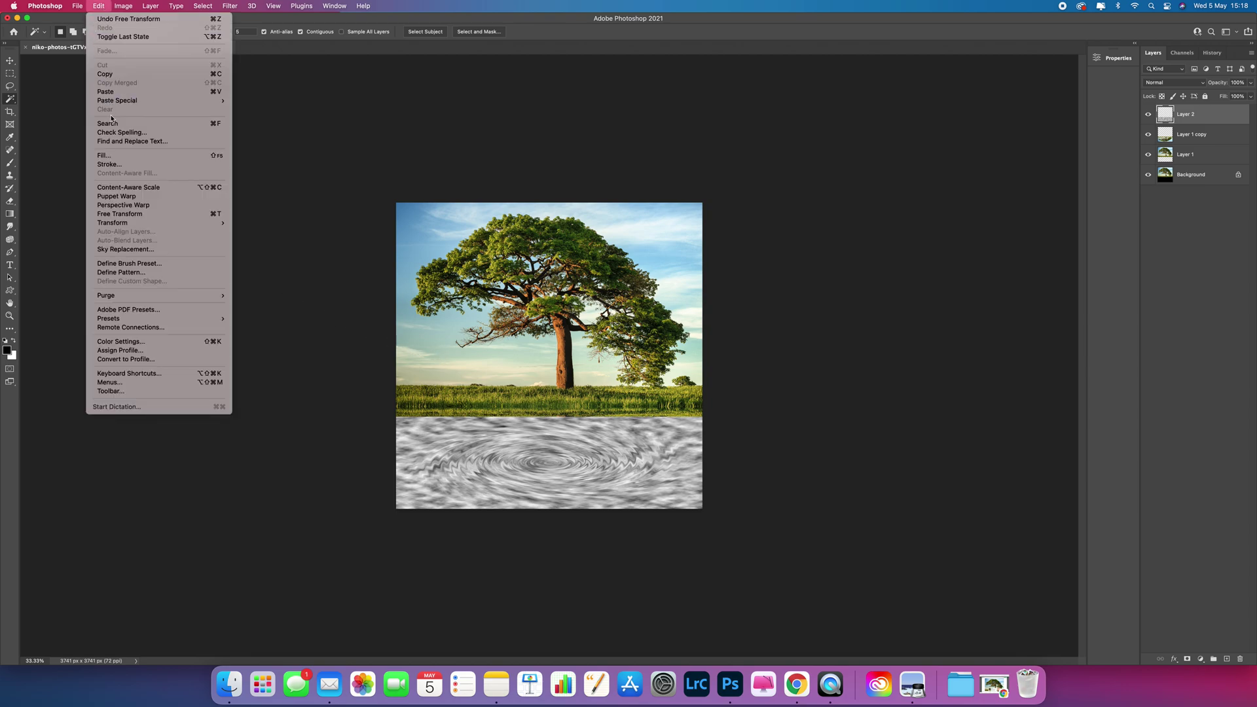
Step: Apply a Perspective transform to Layer 2, dragging a bottom corner outward to widen the ripples' lower edge
mouse_move(129, 224)
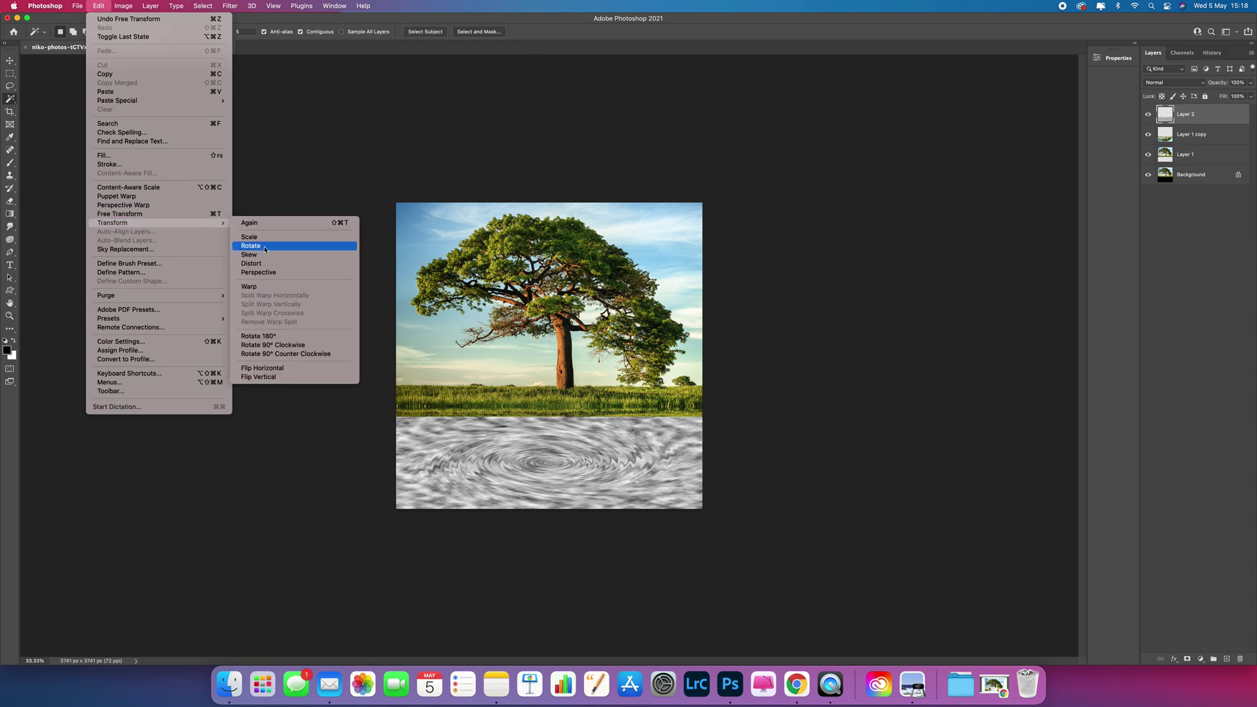
click(293, 273)
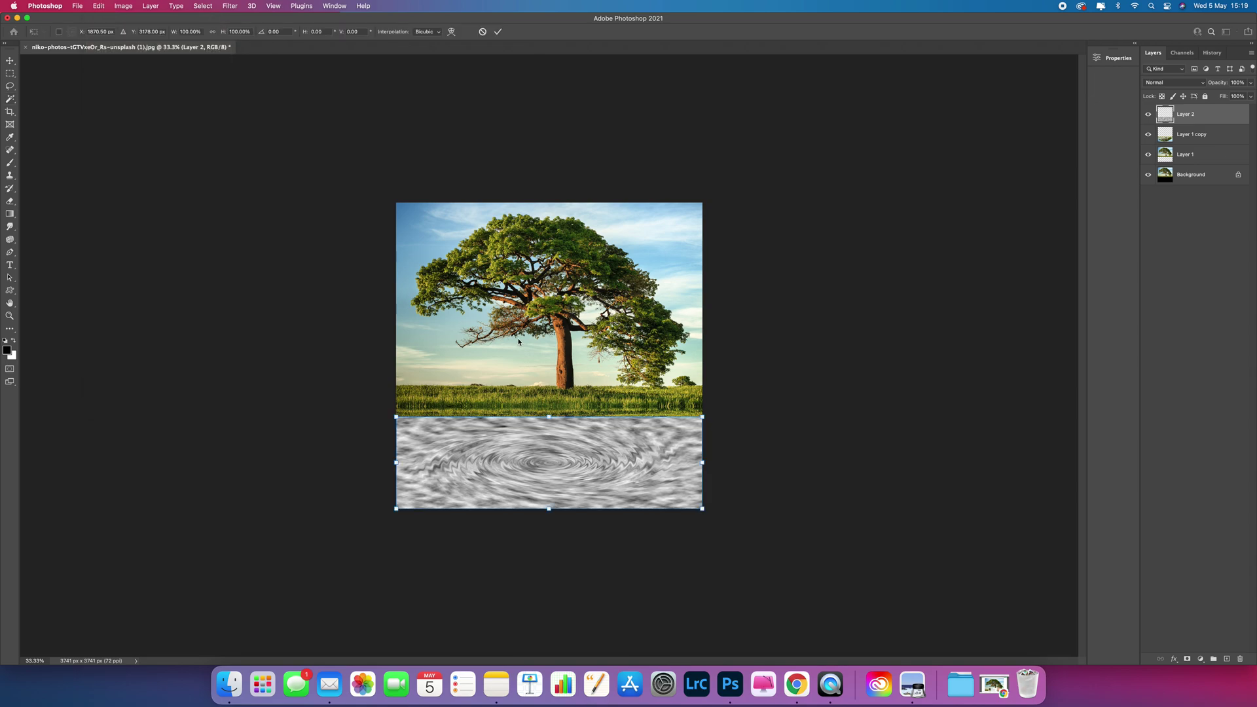
click(396, 509)
drag(395, 509, 297, 506)
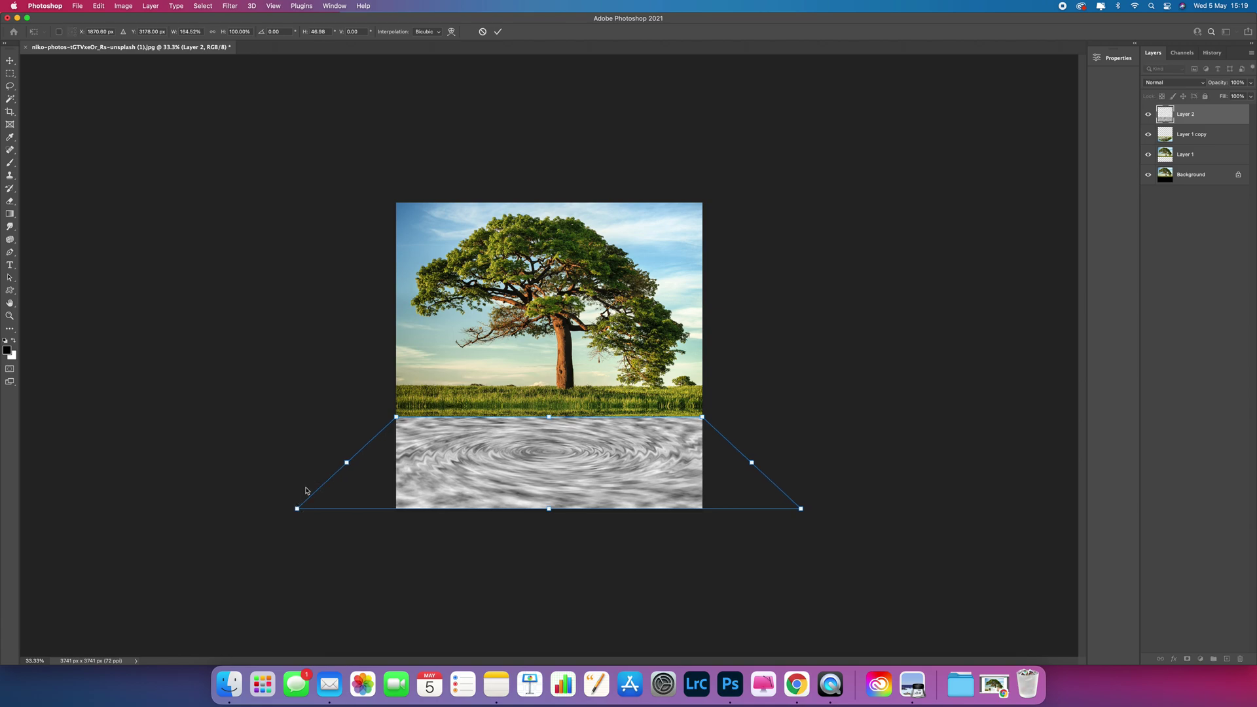
key(Return)
key(w)
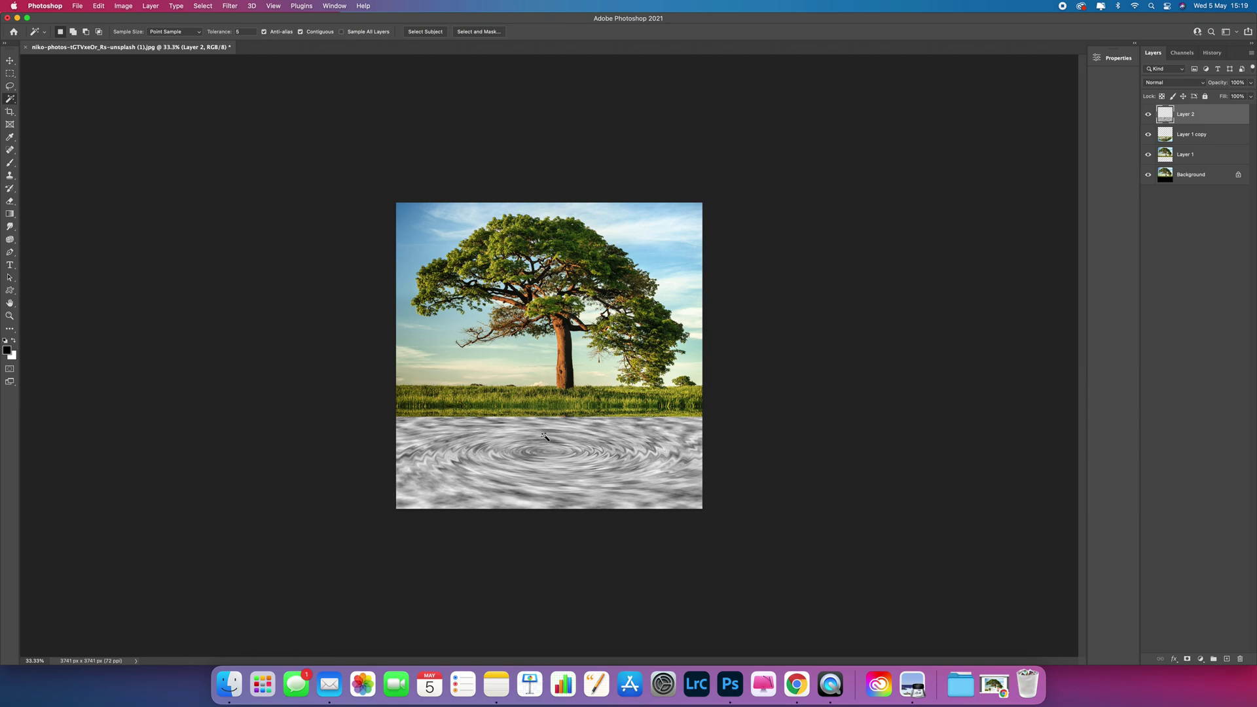
key(super+t)
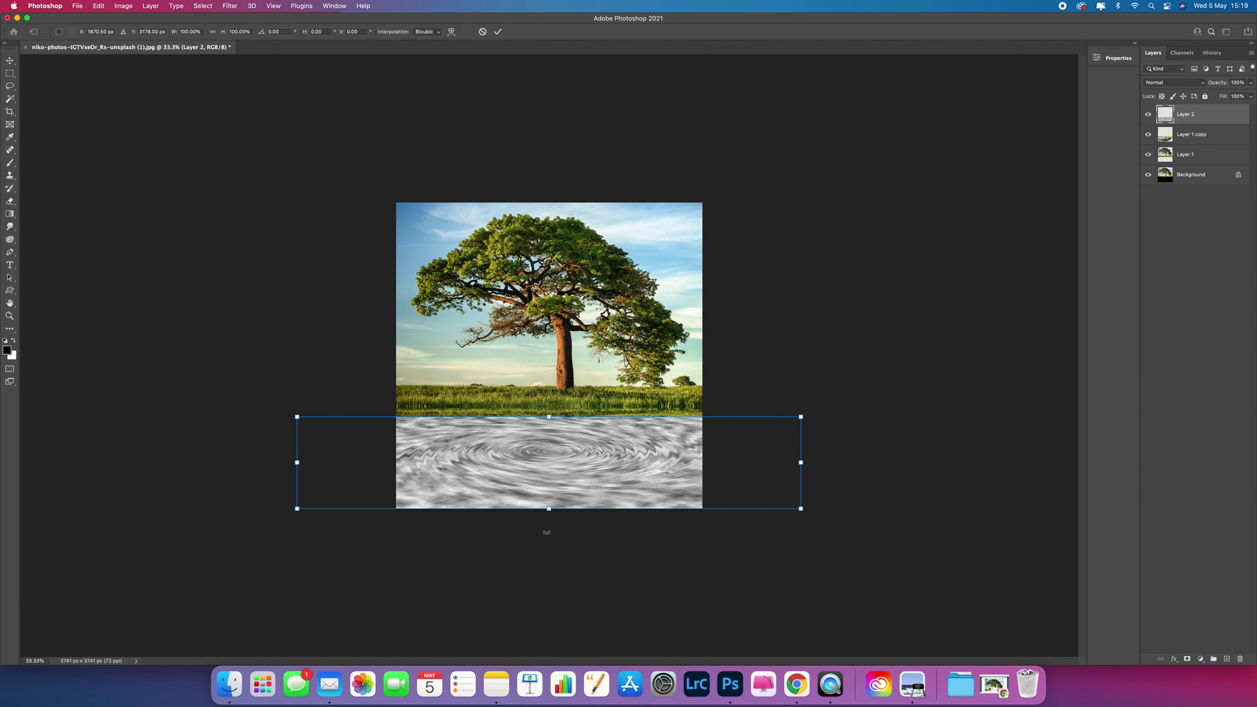
key(Return)
key(w)
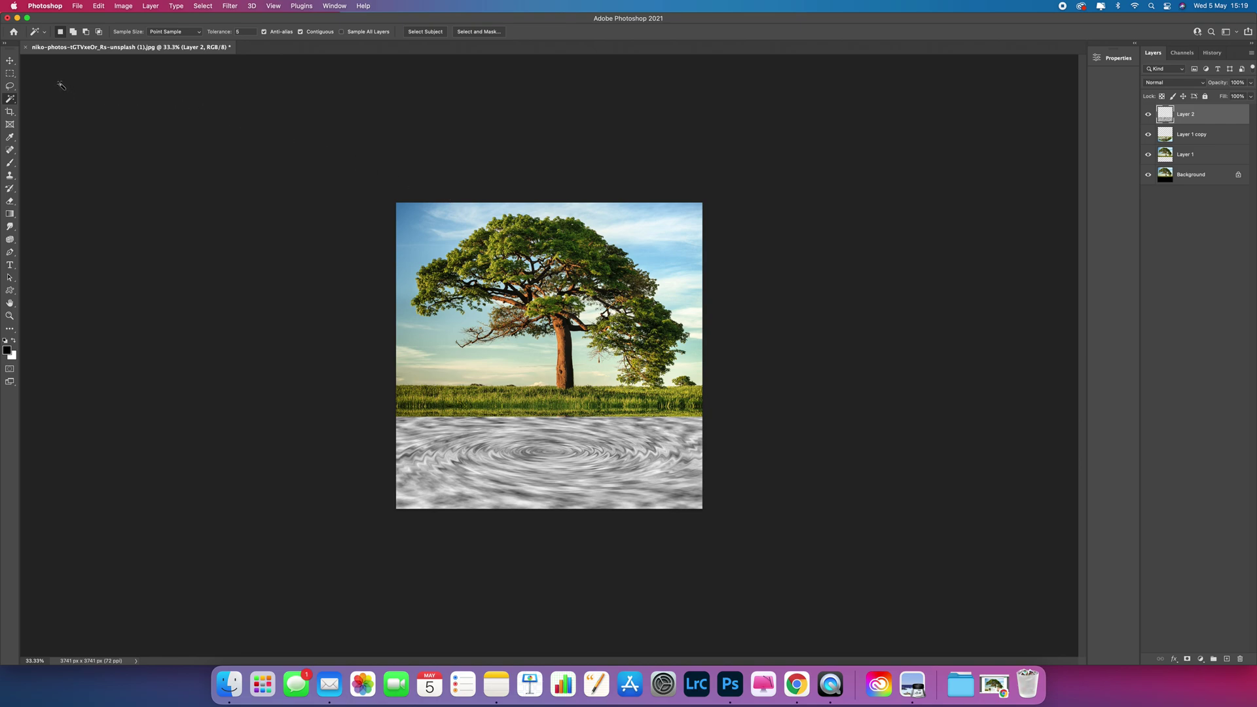
Step: Marquee the whole image, crop the canvas to 3739 × 3729 px, and deselect
click(11, 74)
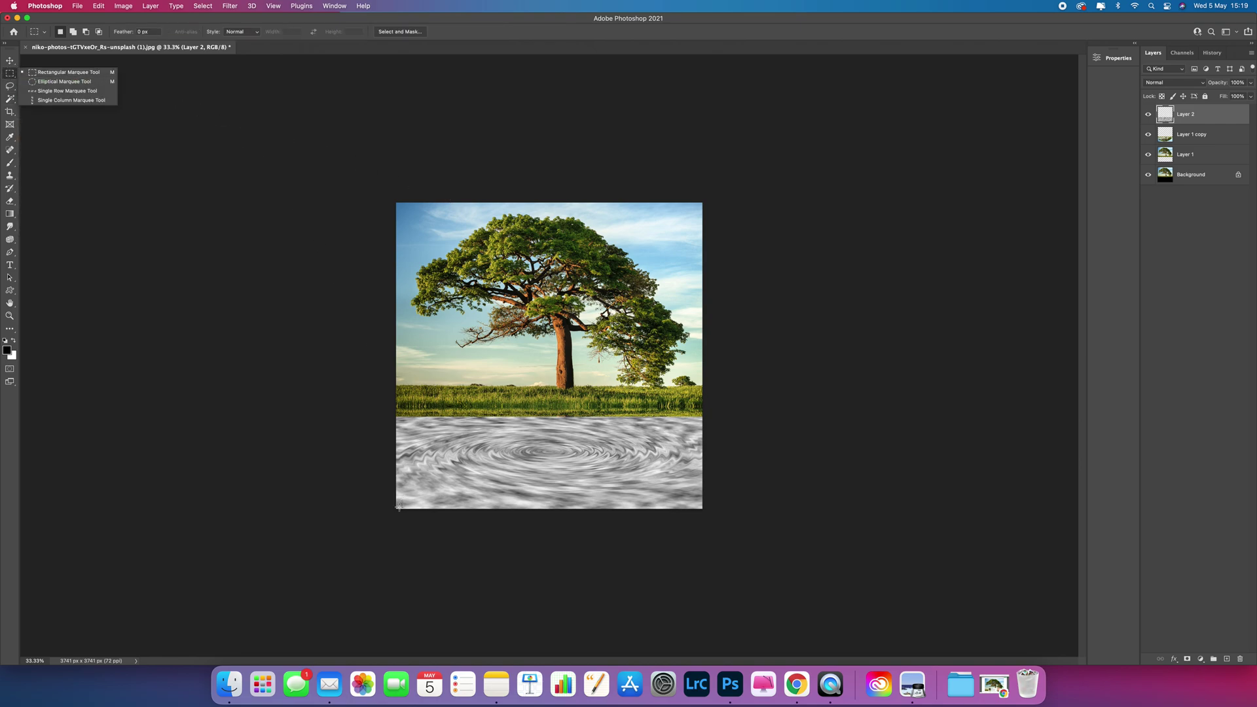
drag(396, 508, 782, 179)
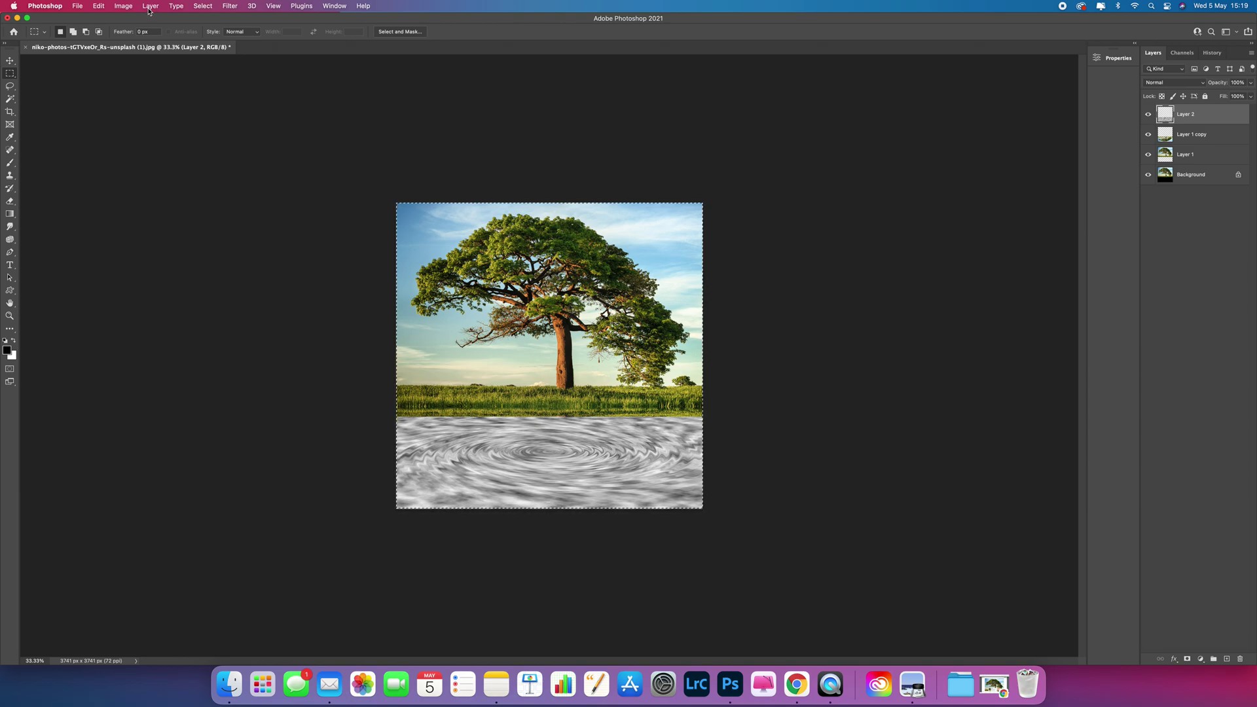
click(123, 6)
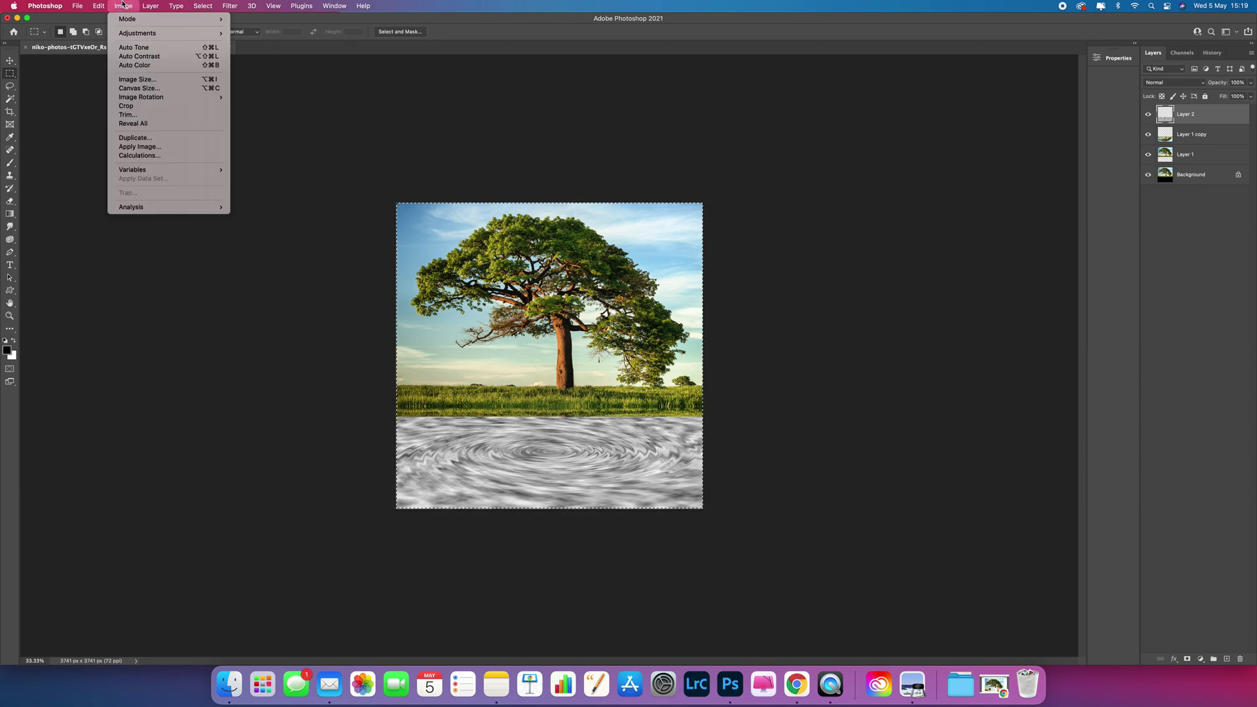
click(137, 107)
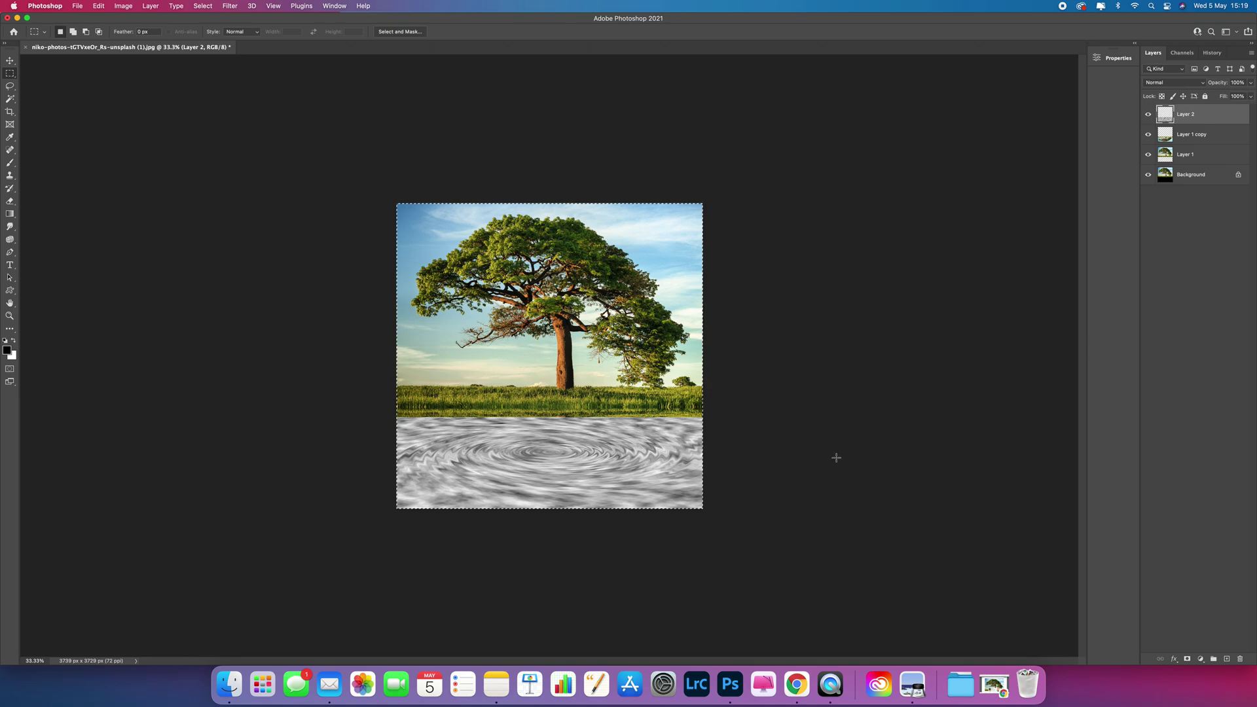
click(738, 446)
Step: Duplicate Layer 2 into a new document named 'displacment map'
click(151, 6)
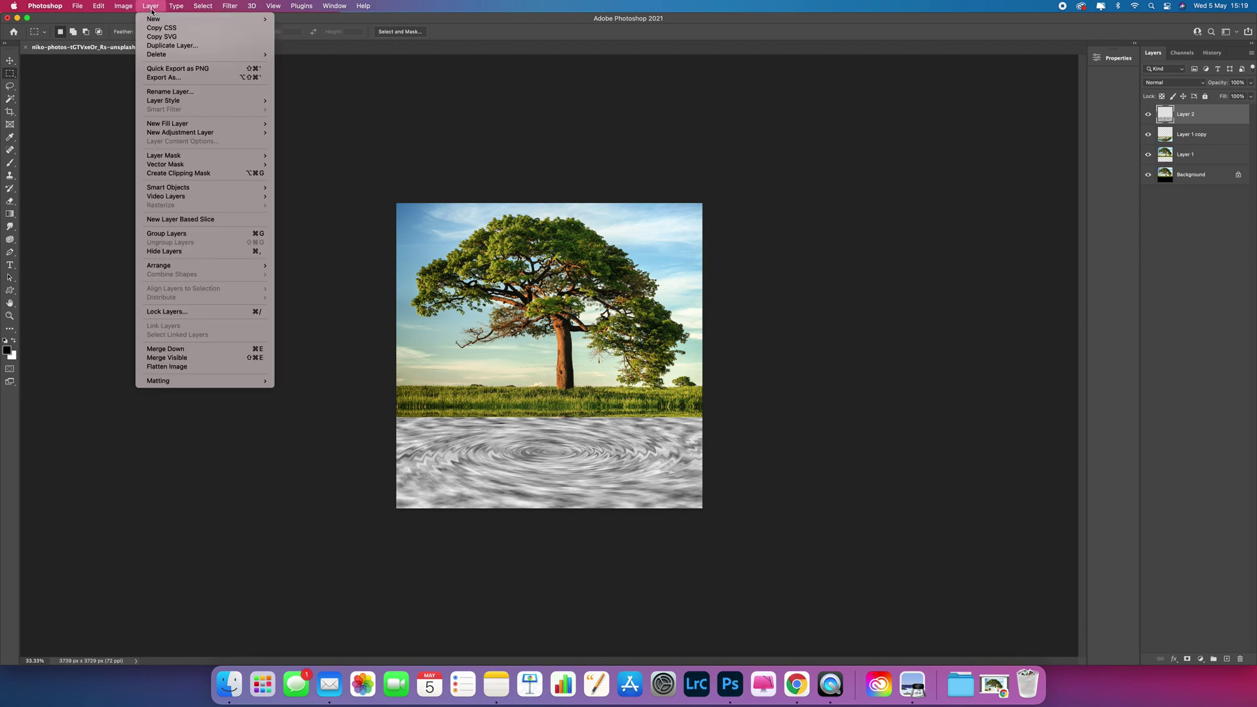
click(157, 45)
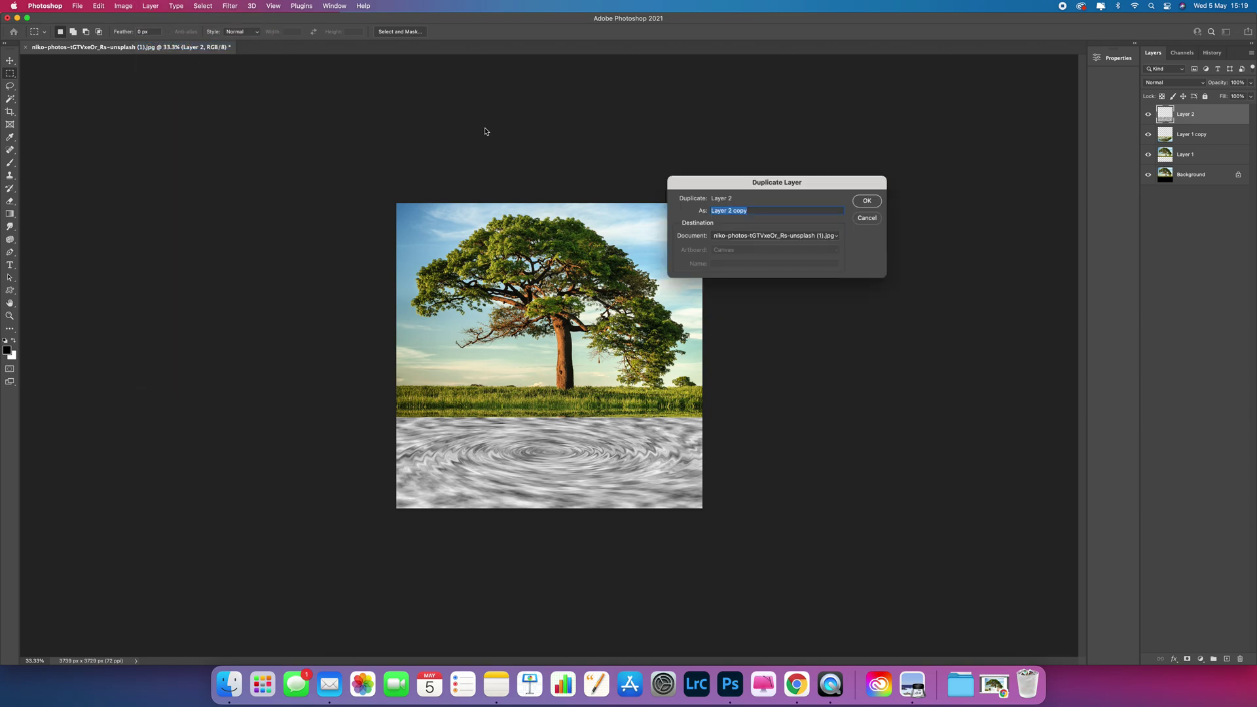
drag(714, 180, 805, 121)
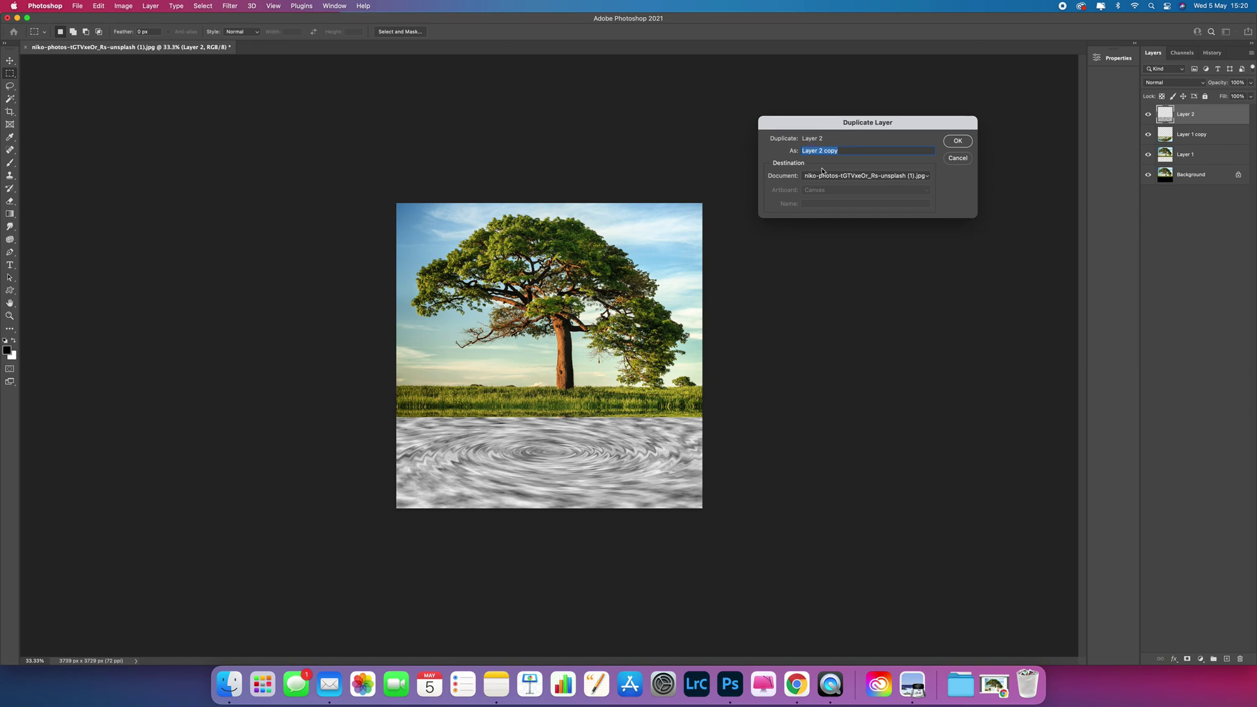
click(832, 177)
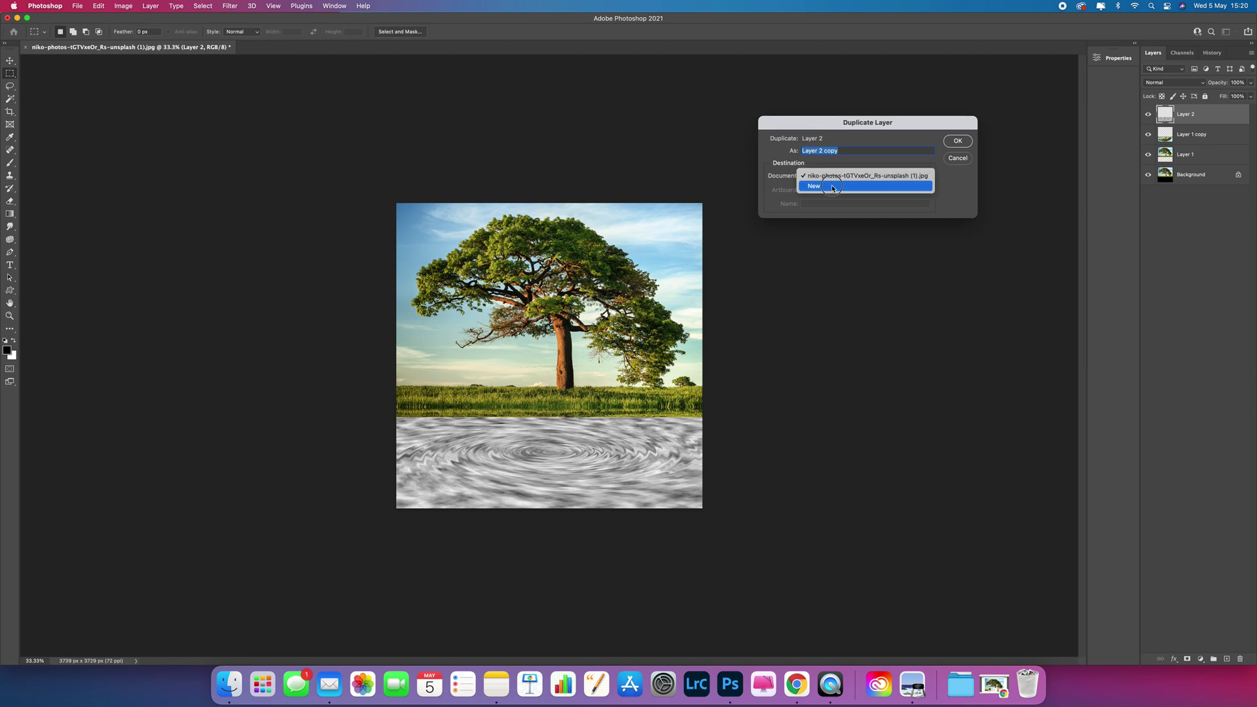
click(832, 187)
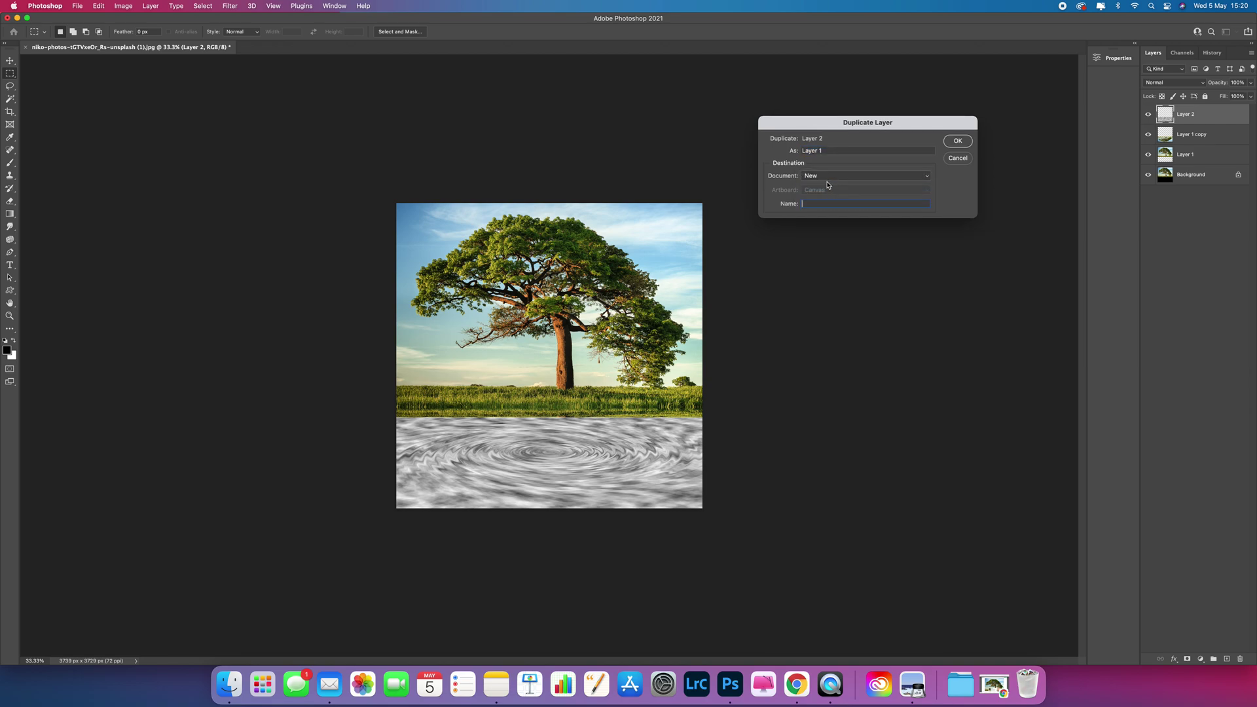
text(displacment map)
click(967, 140)
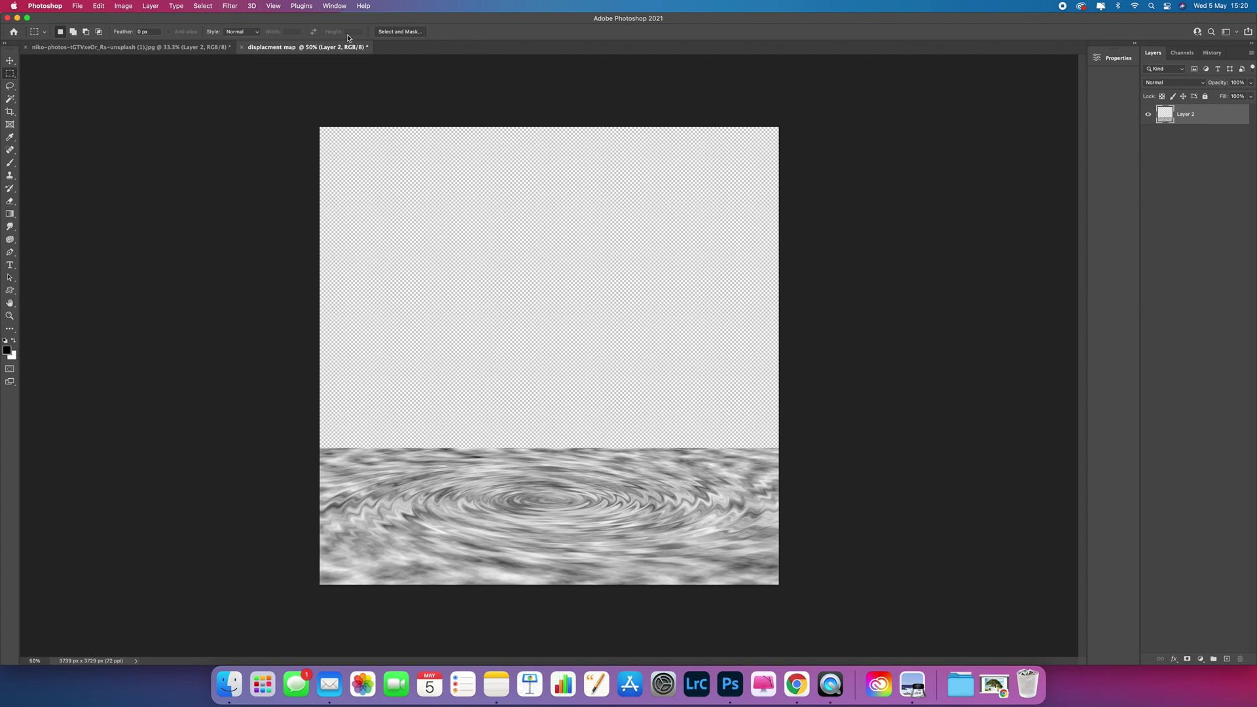
Step: Save the map as displacment map.psd in Photoshop format with maximized compatibility, then close it
click(242, 47)
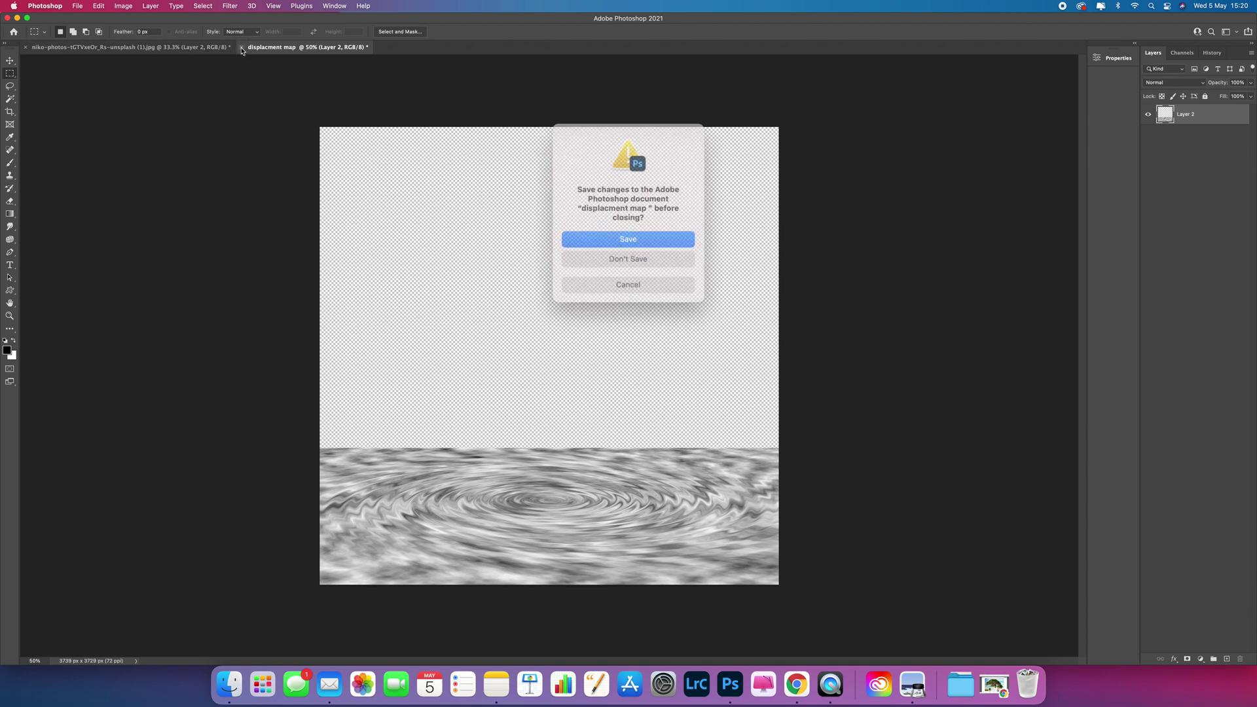
click(650, 238)
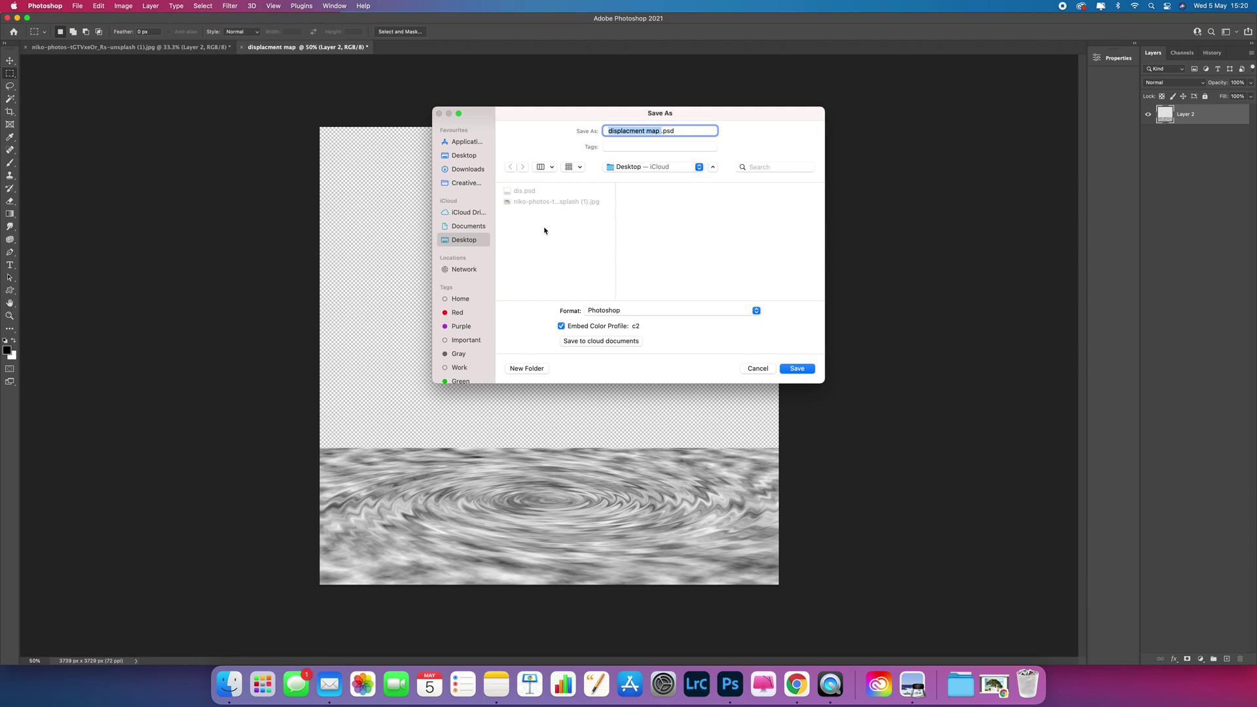
click(757, 311)
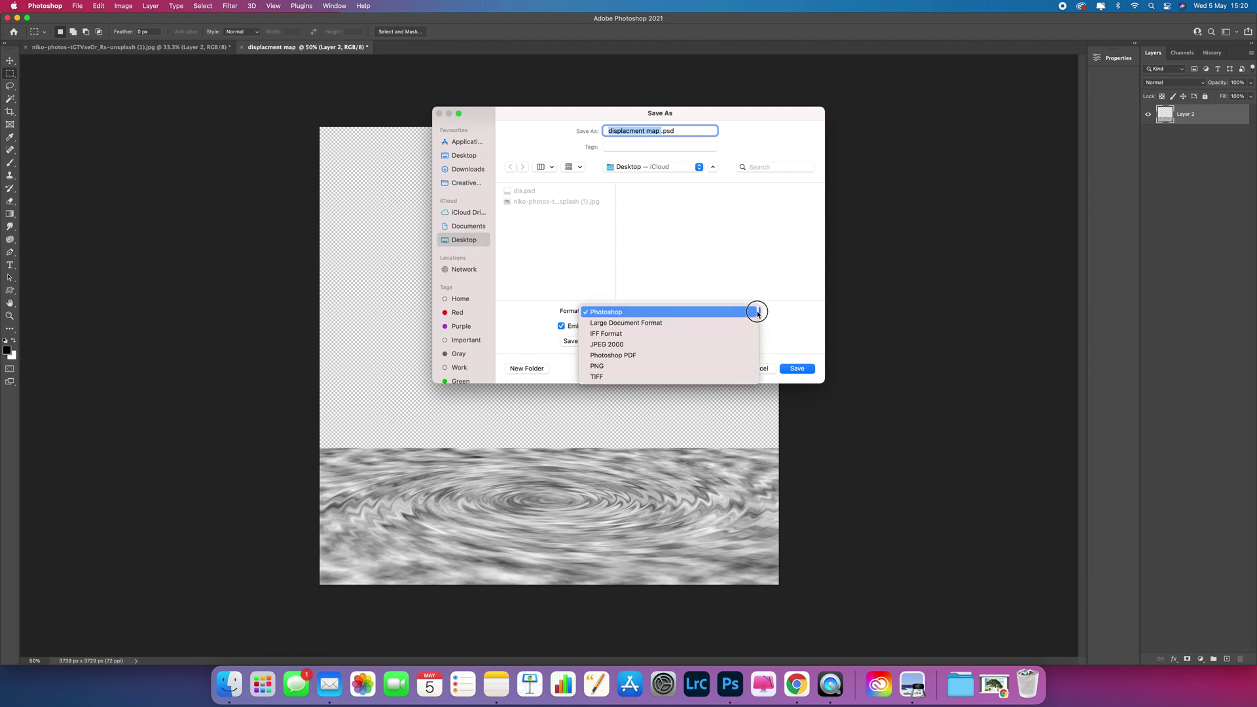
click(756, 313)
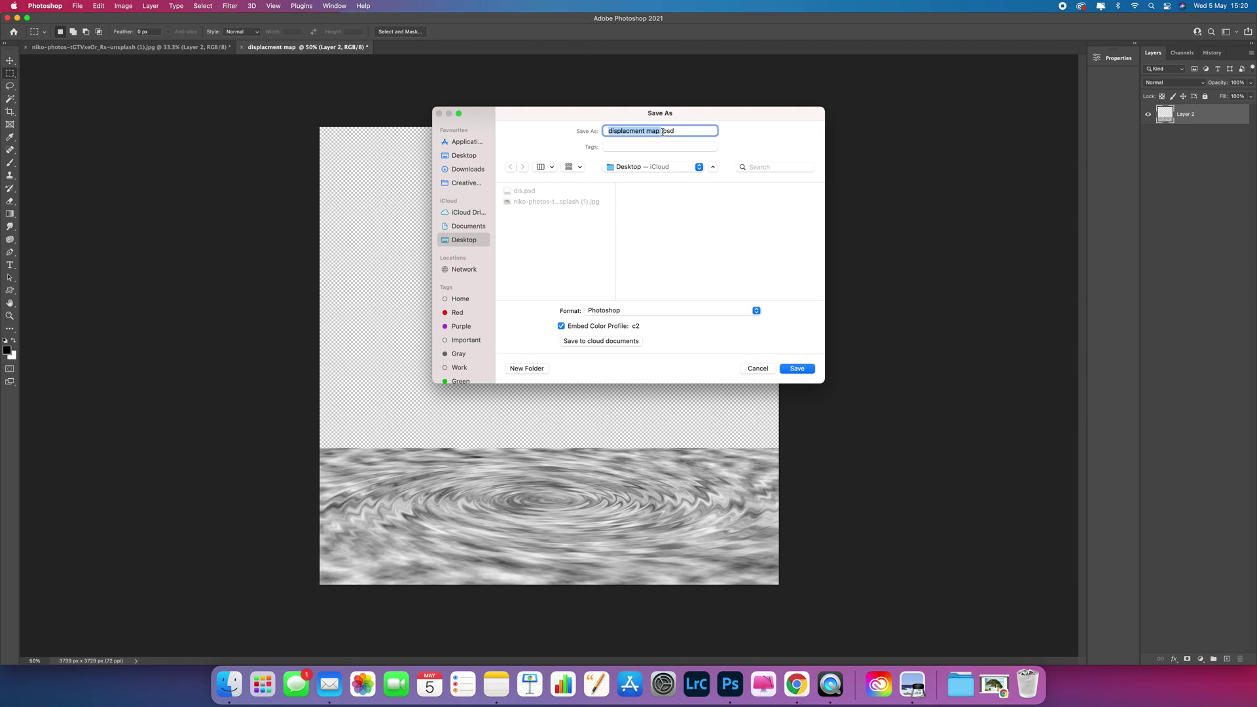
click(809, 368)
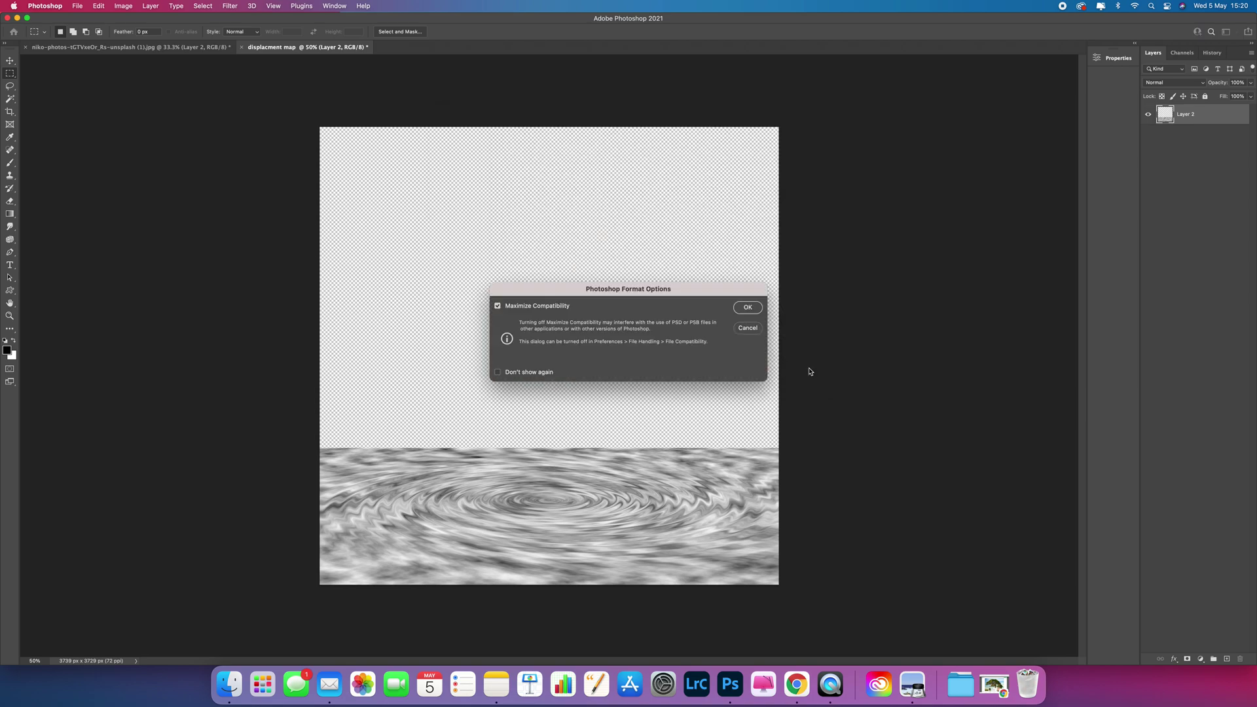
click(748, 308)
key(super+w)
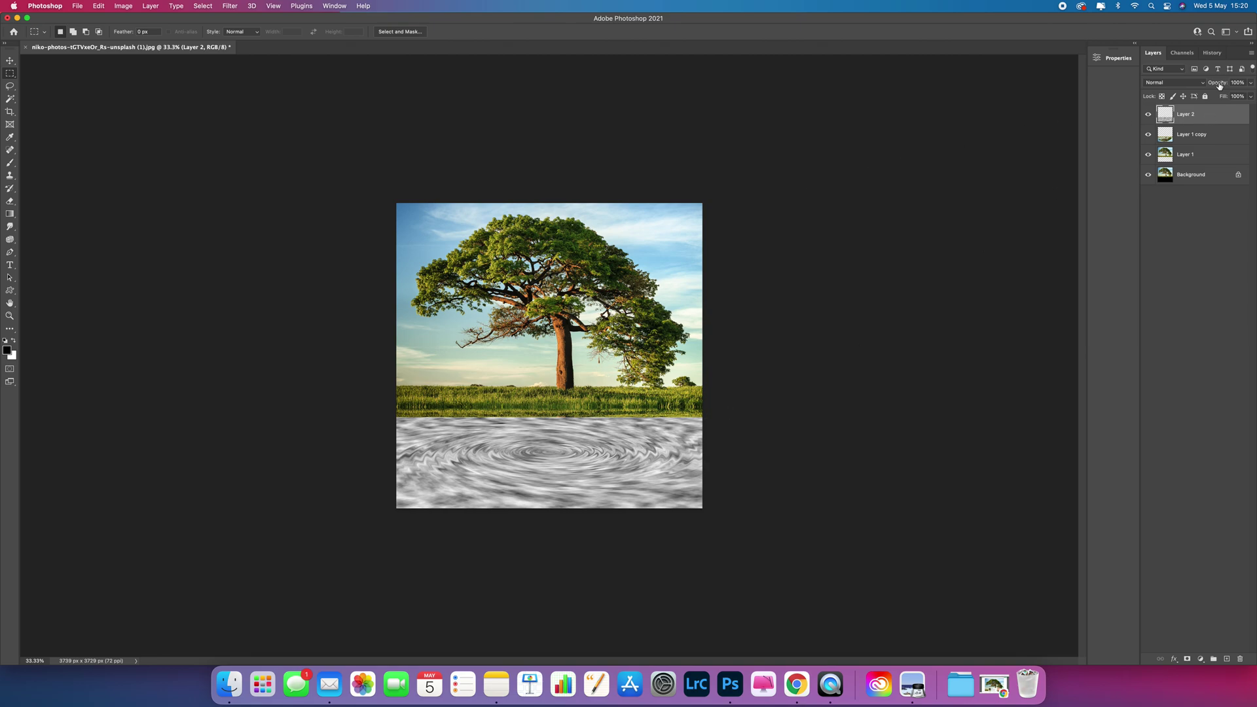
Step: Move Layer 2 below Layer 1 and make Layer 1 copy the active layer
drag(1210, 119, 1207, 164)
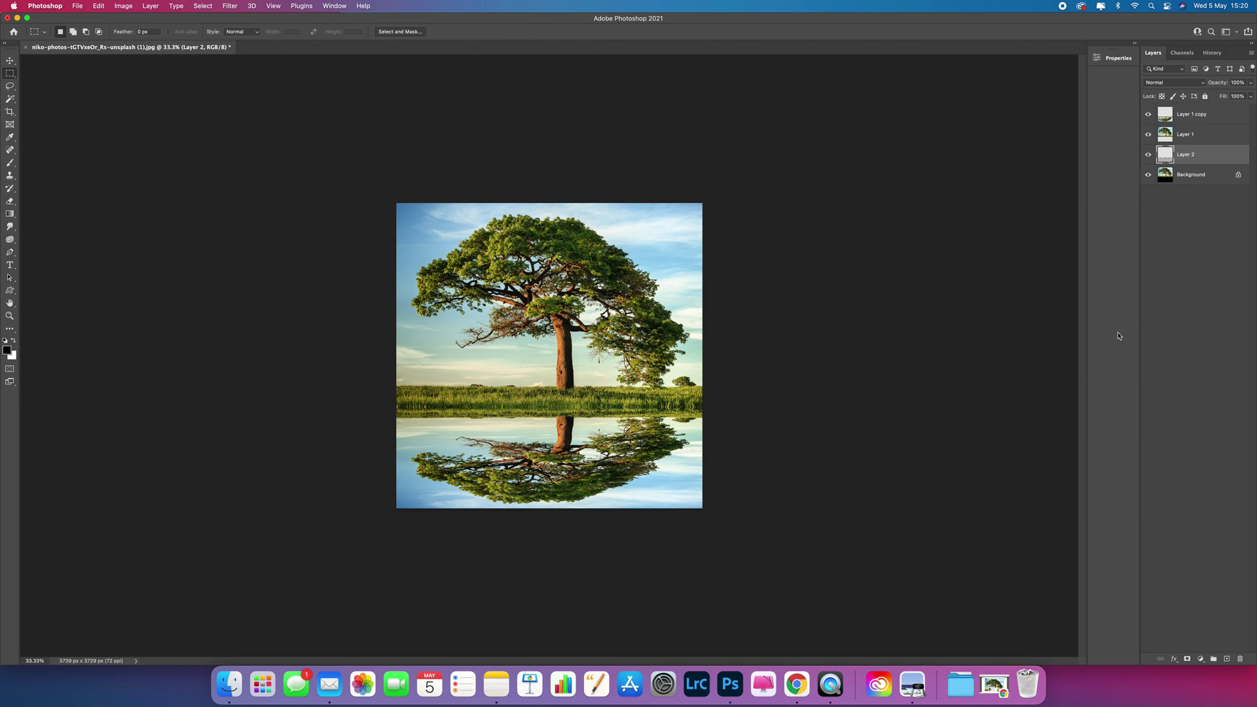
click(1206, 122)
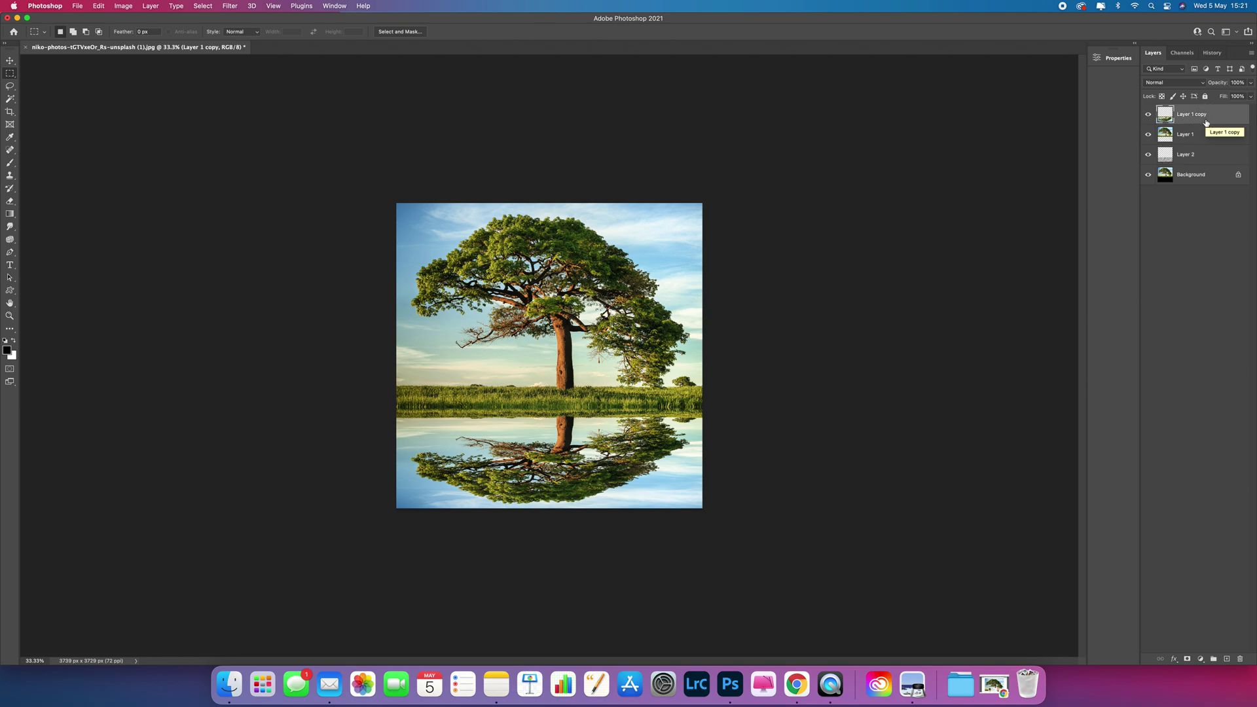
click(231, 5)
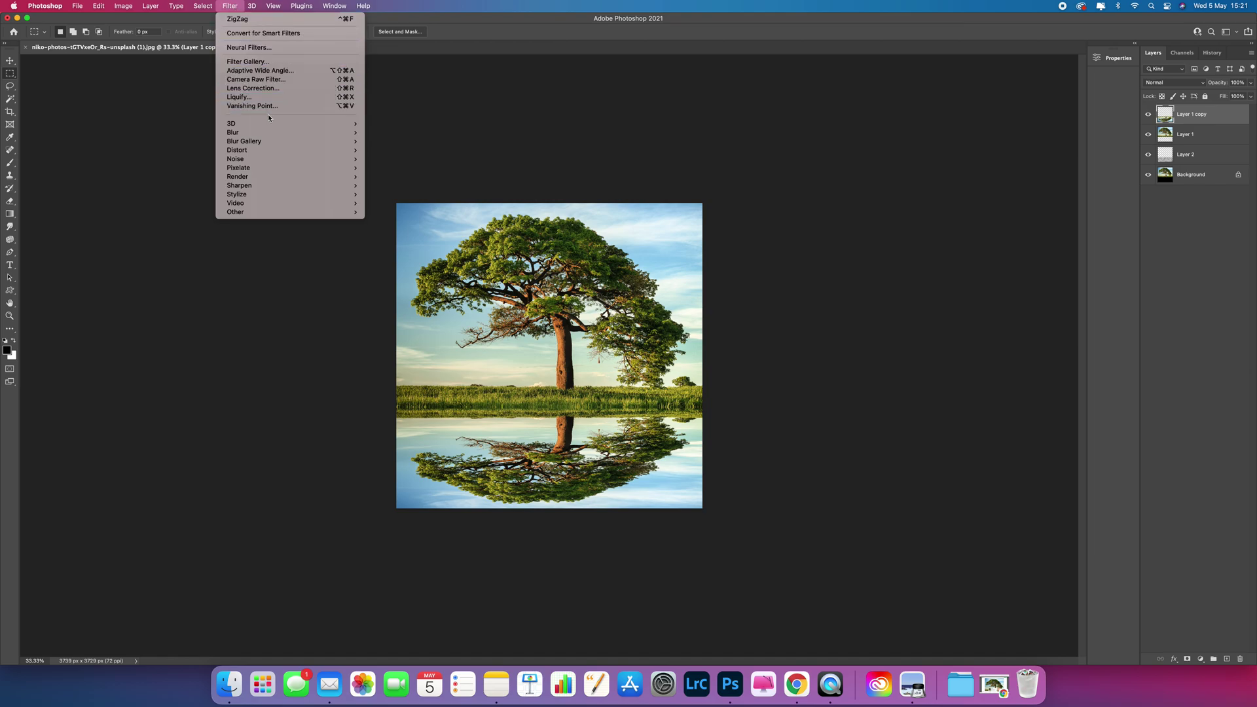
Step: Apply Distort > Displace to Layer 1 copy using displacment map.psd as the map
mouse_move(274, 152)
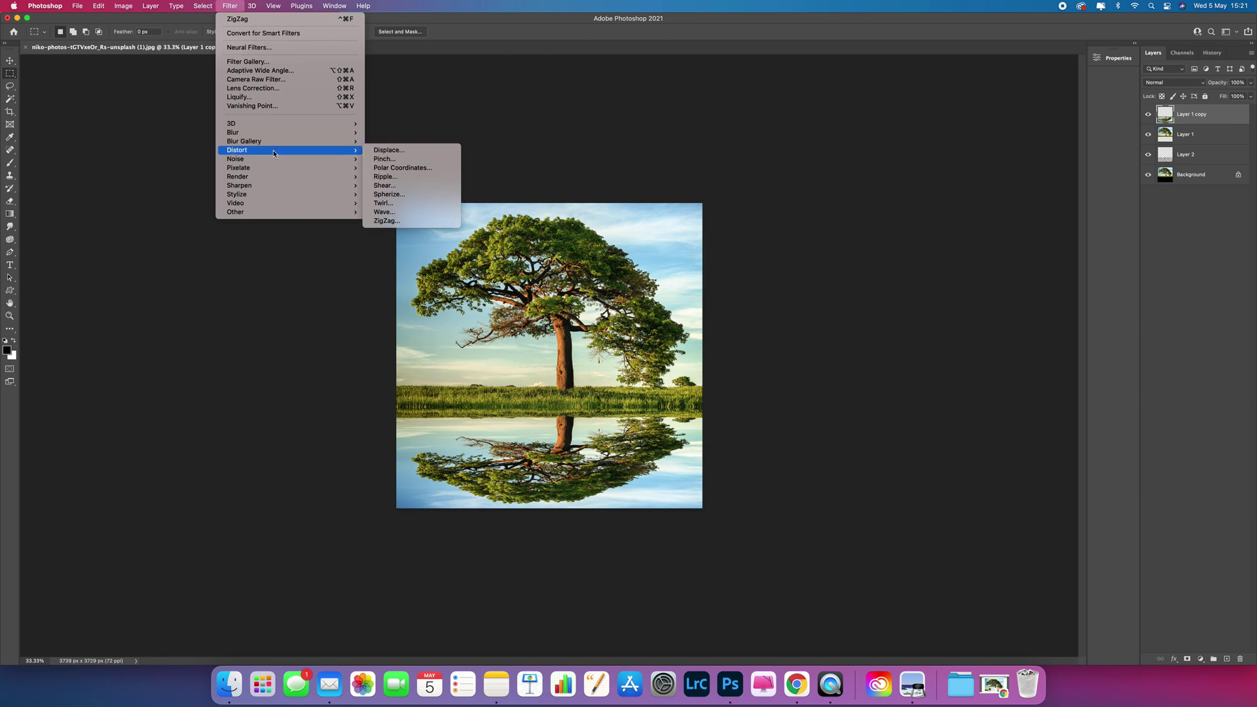
click(413, 152)
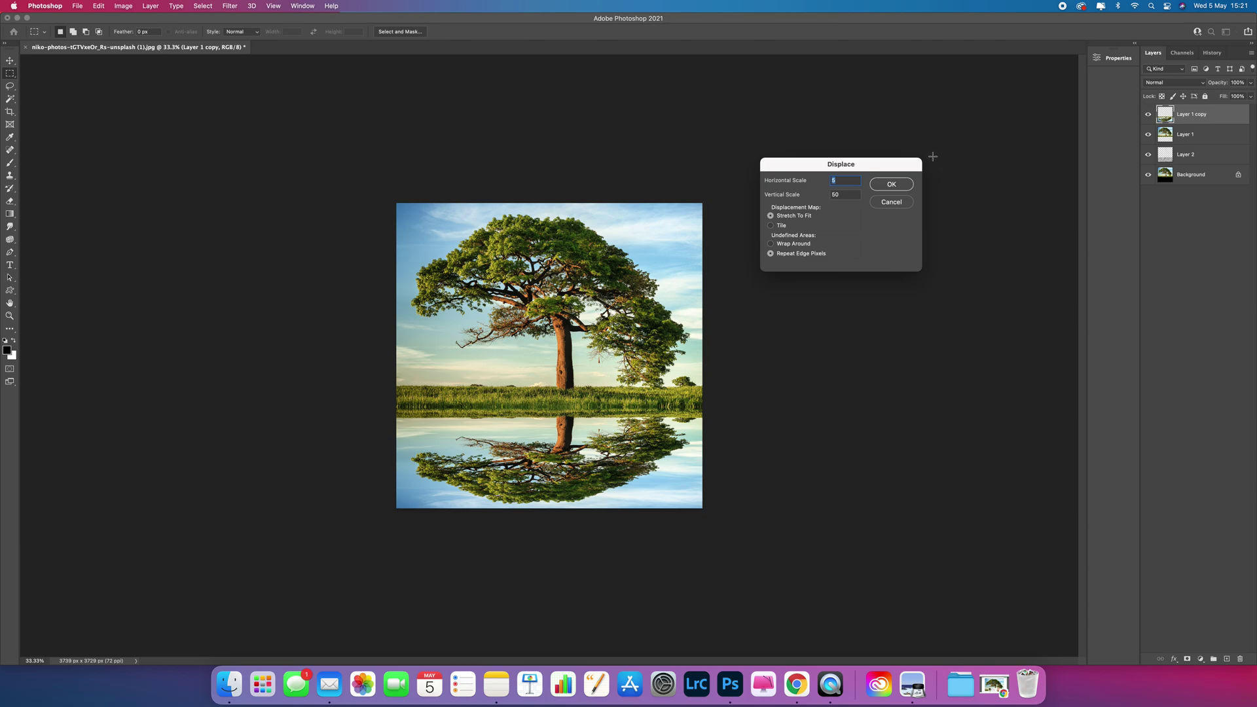
click(898, 186)
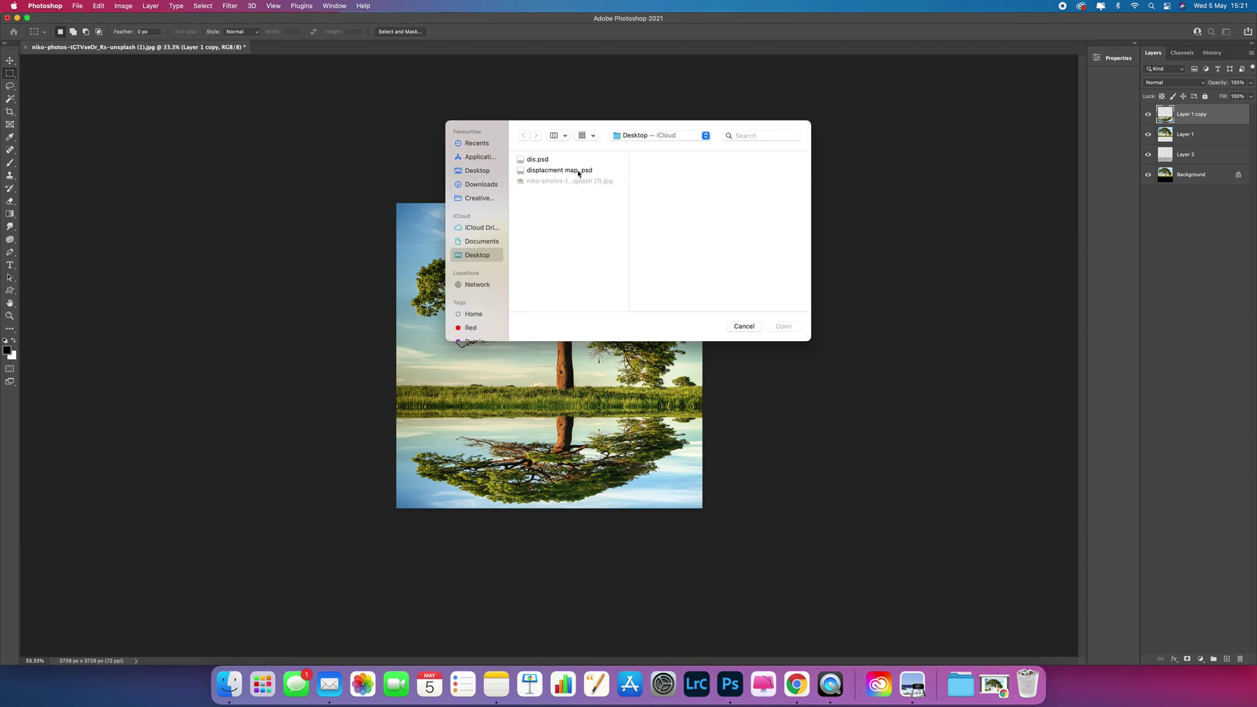
click(553, 171)
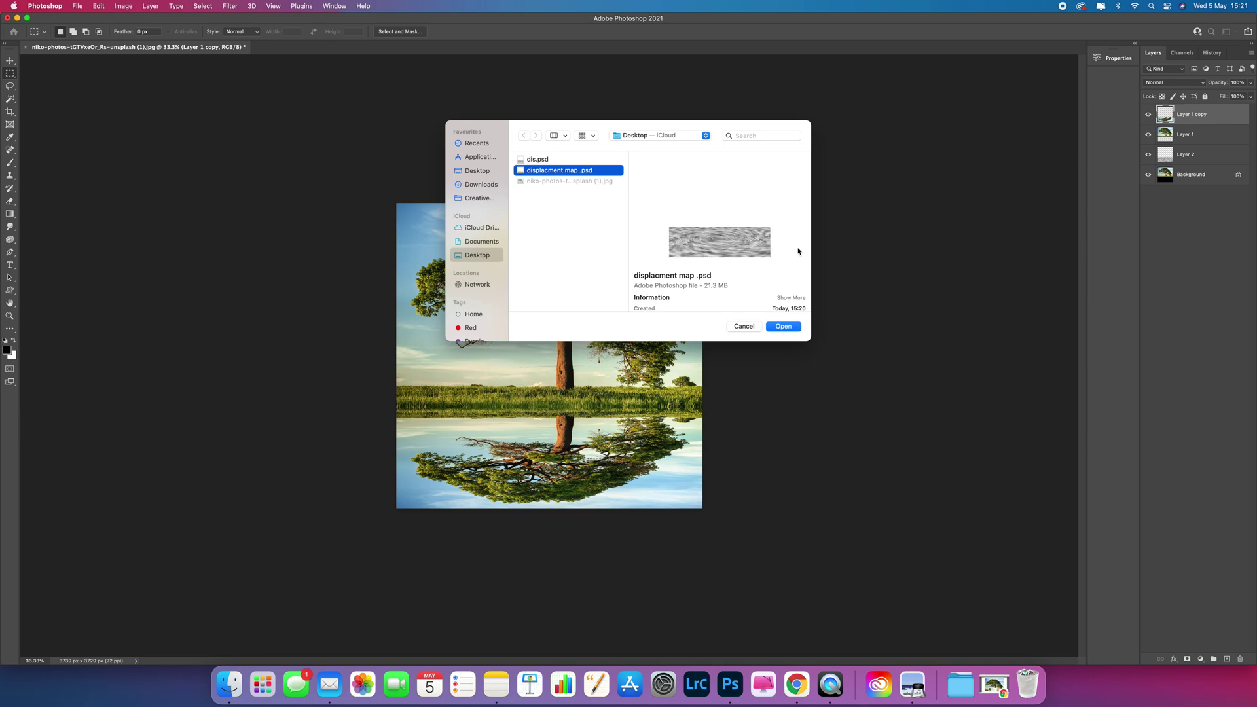
click(786, 326)
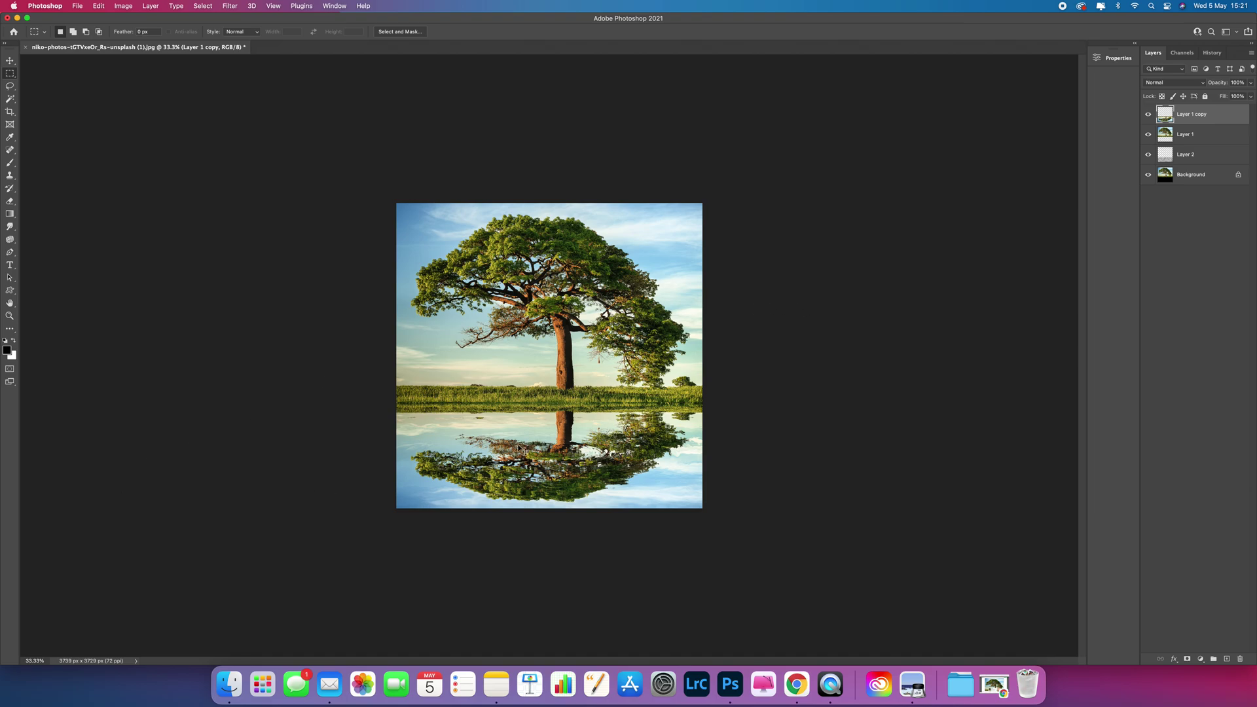
key(super+equal)
key(super+equal)
key(super+equal)
Step: Inspect the rippled reflection at 200% and full view, then marquee the area to keep
scroll(537, 443, down, 10)
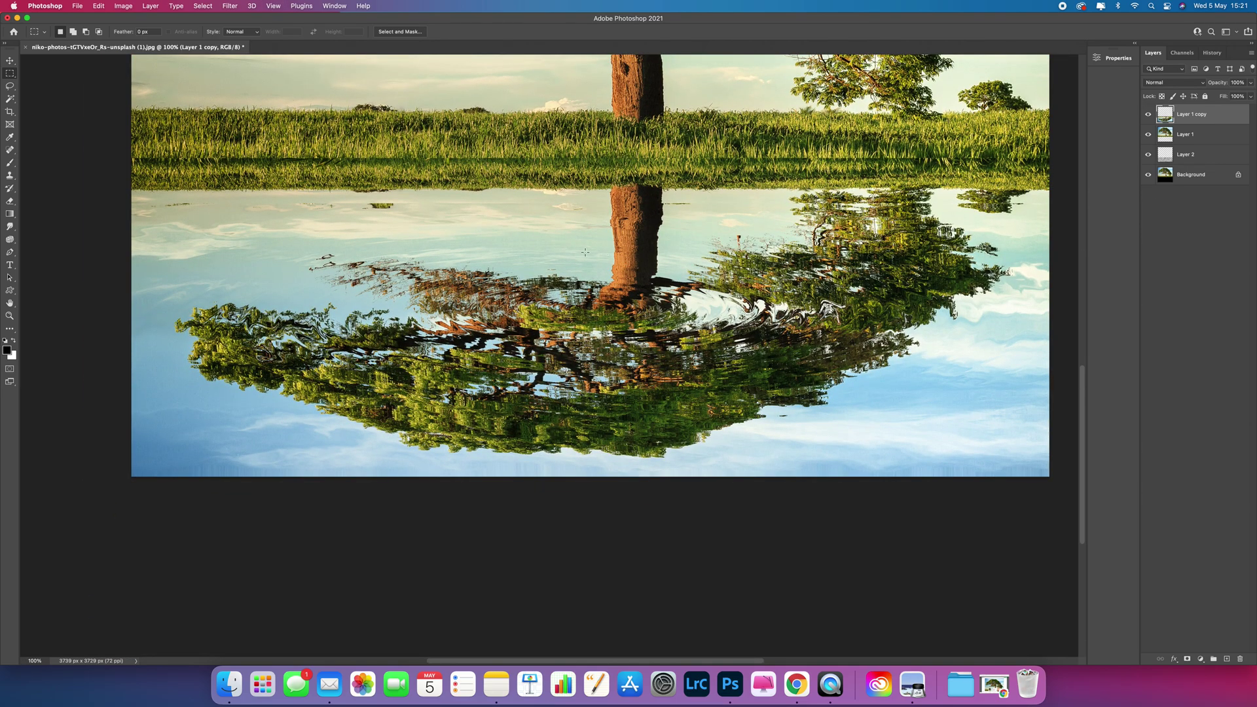
key(super+minus)
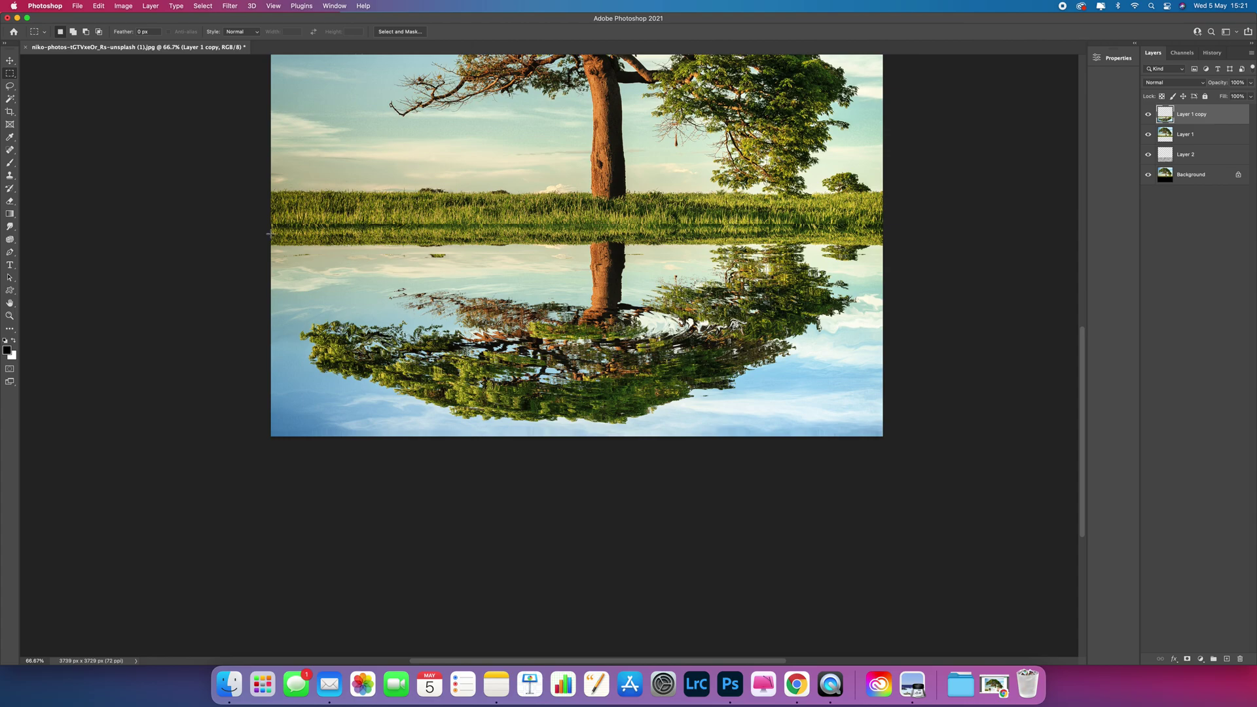
key(super+equal)
scroll(443, 442, down, 3)
key(super+equal)
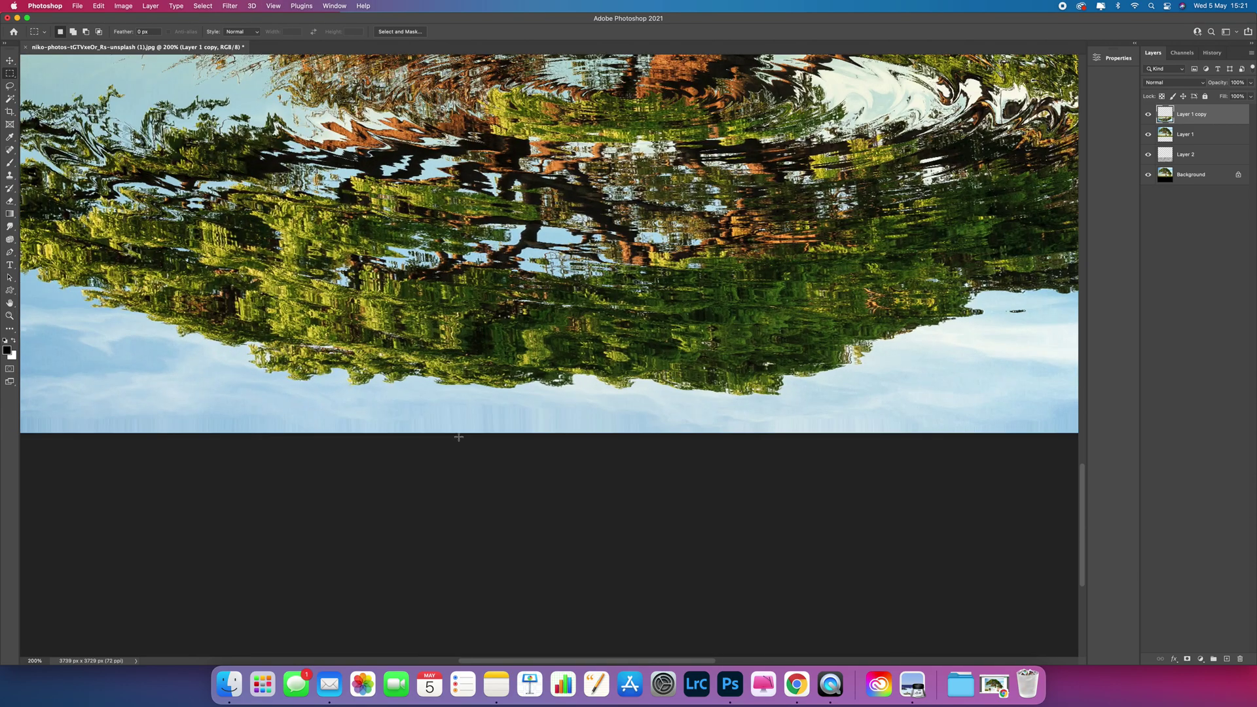
scroll(406, 421, left, 10)
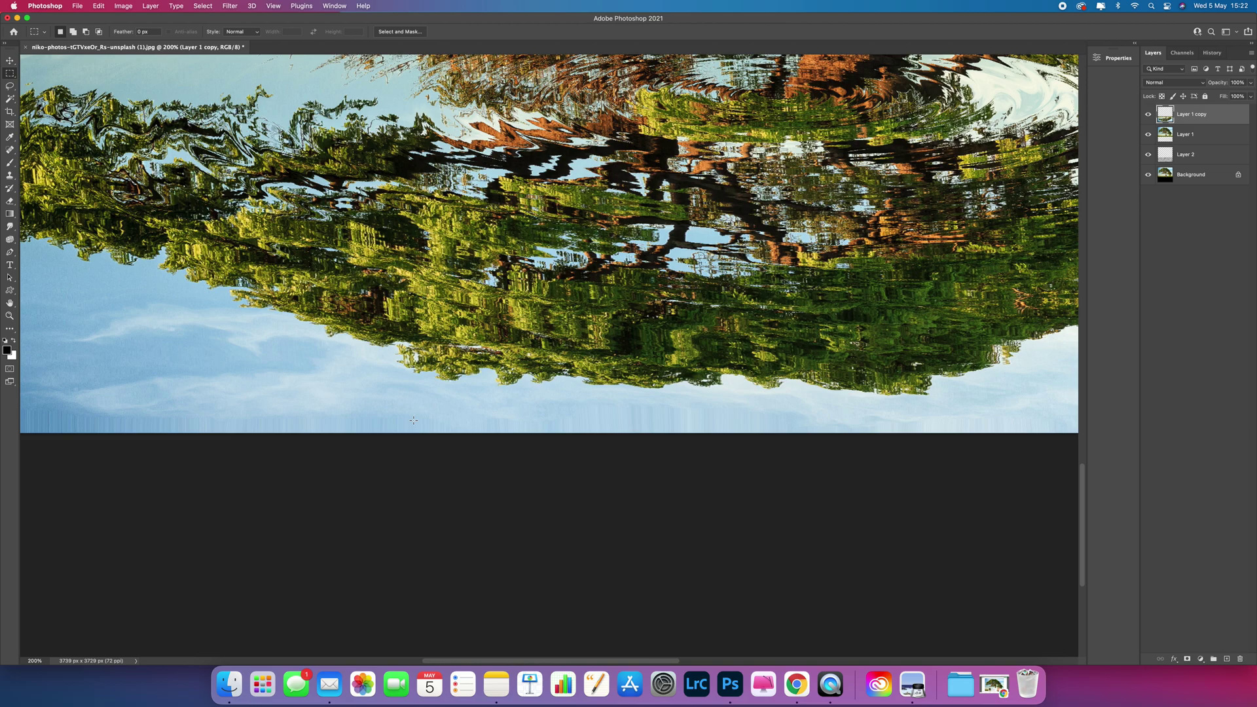
scroll(400, 419, left, 3)
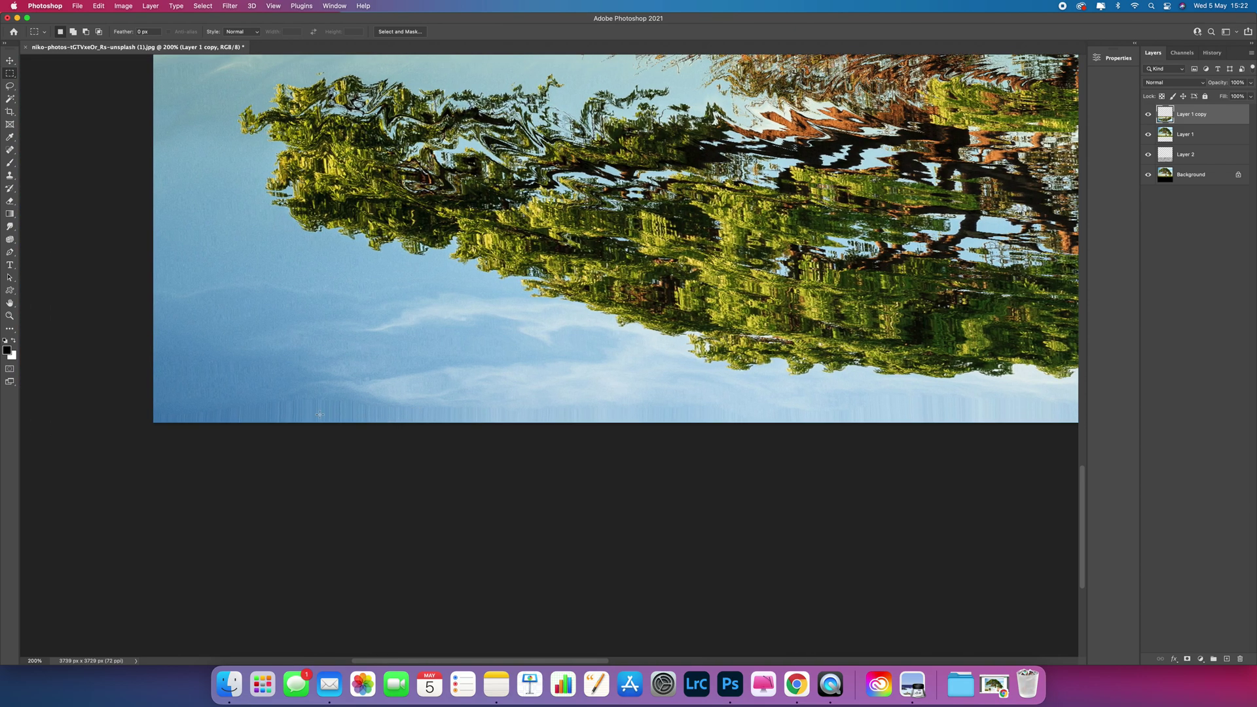
scroll(712, 410, right, 15)
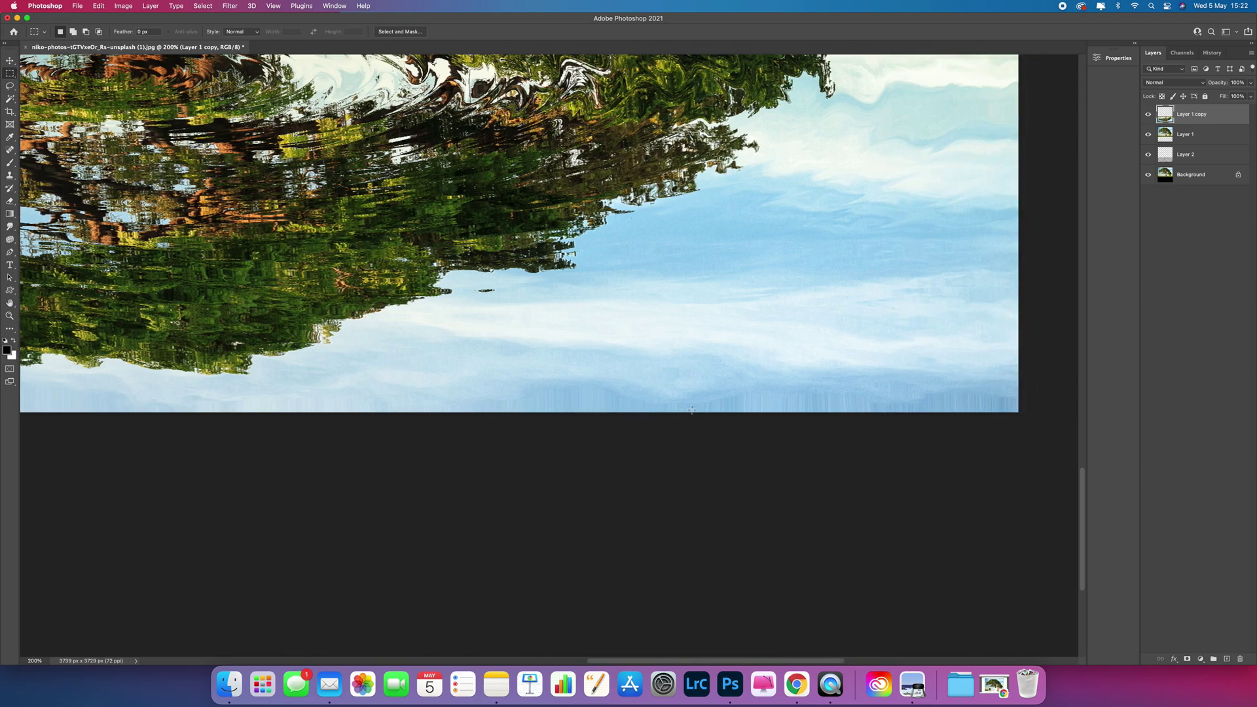
key(super+minus)
key(super+minus)
key(super+minus)
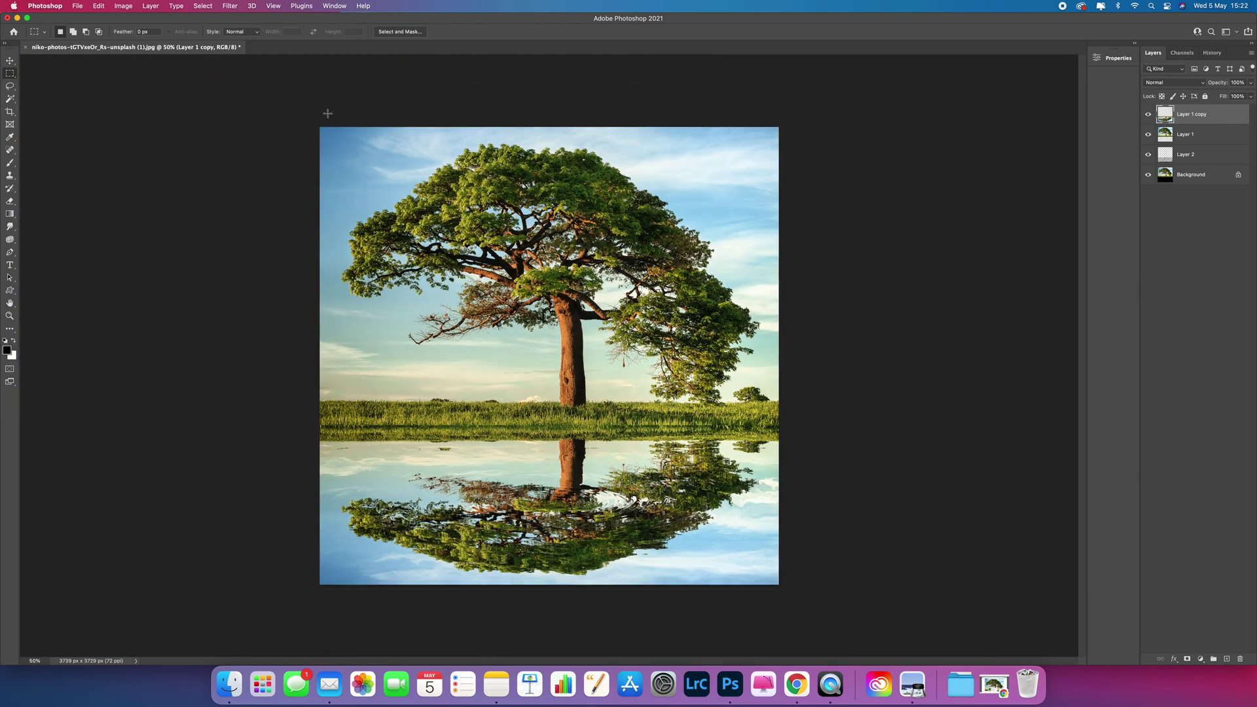
drag(320, 127, 846, 578)
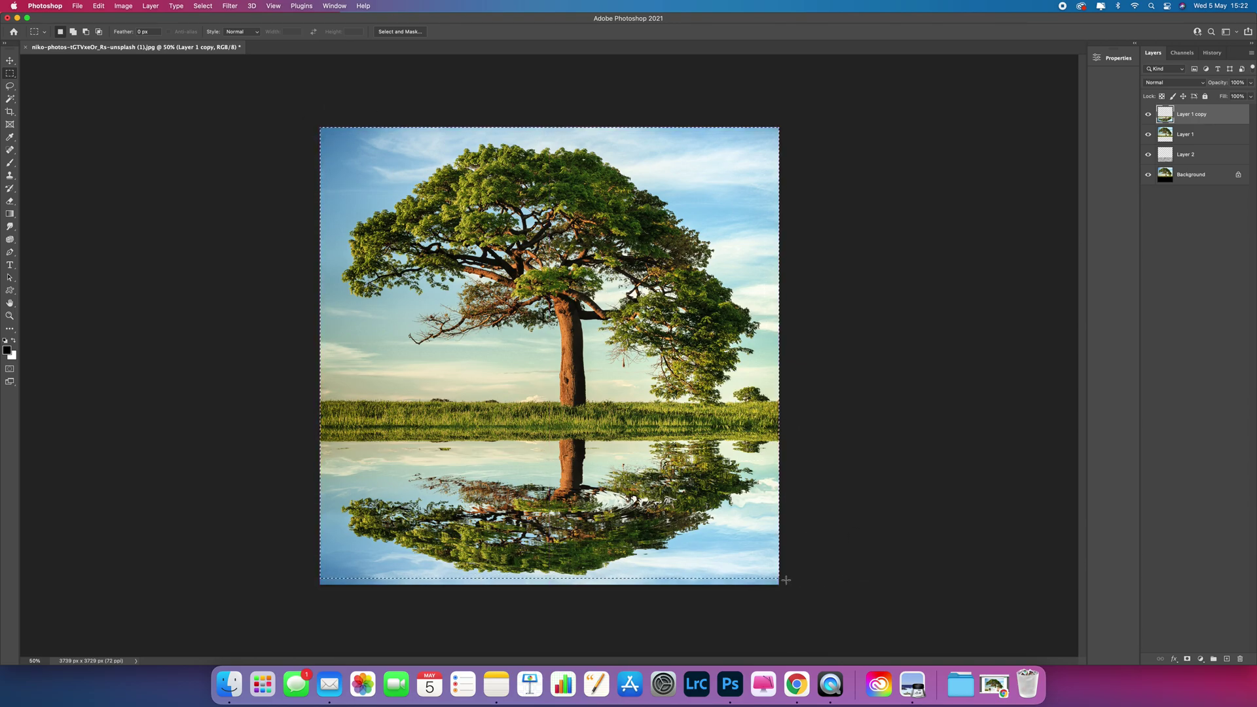
Step: Check the selection's bottom edge, crop off the thin bottom strip, and deselect
key(super+plus)
key(super+plus)
scroll(770, 556, down, 10)
scroll(797, 413, down, 3)
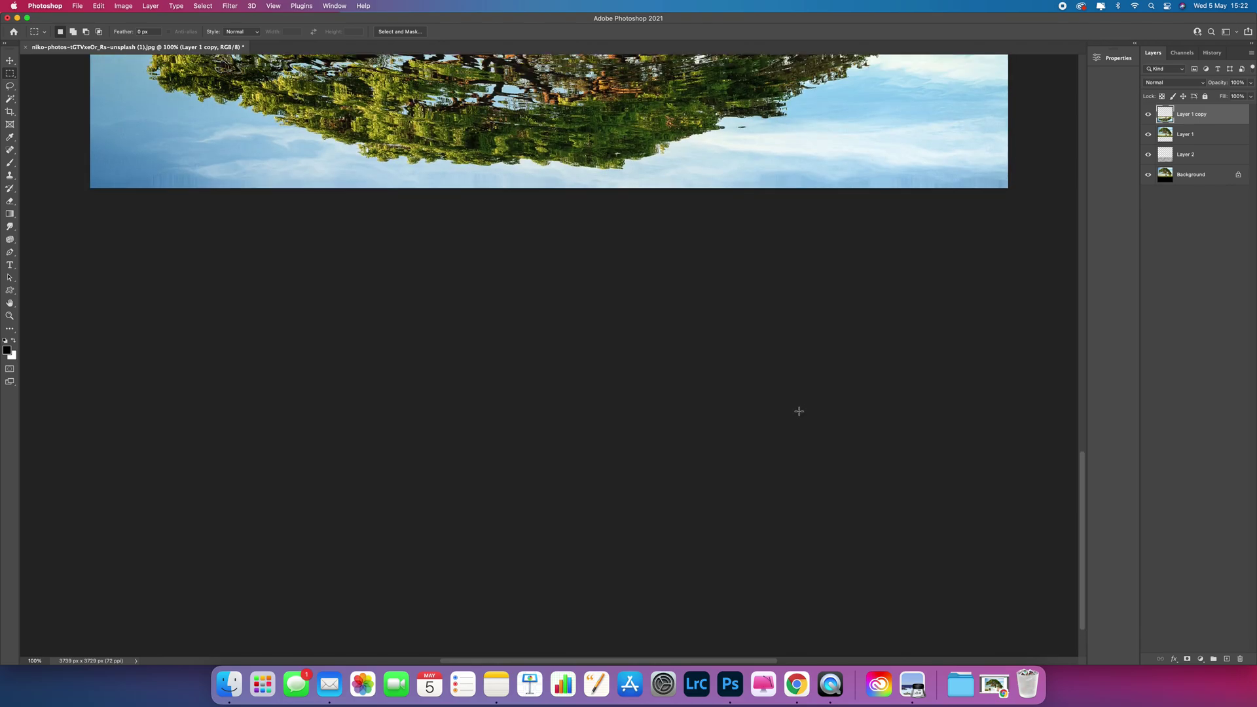
scroll(757, 365, up, 3)
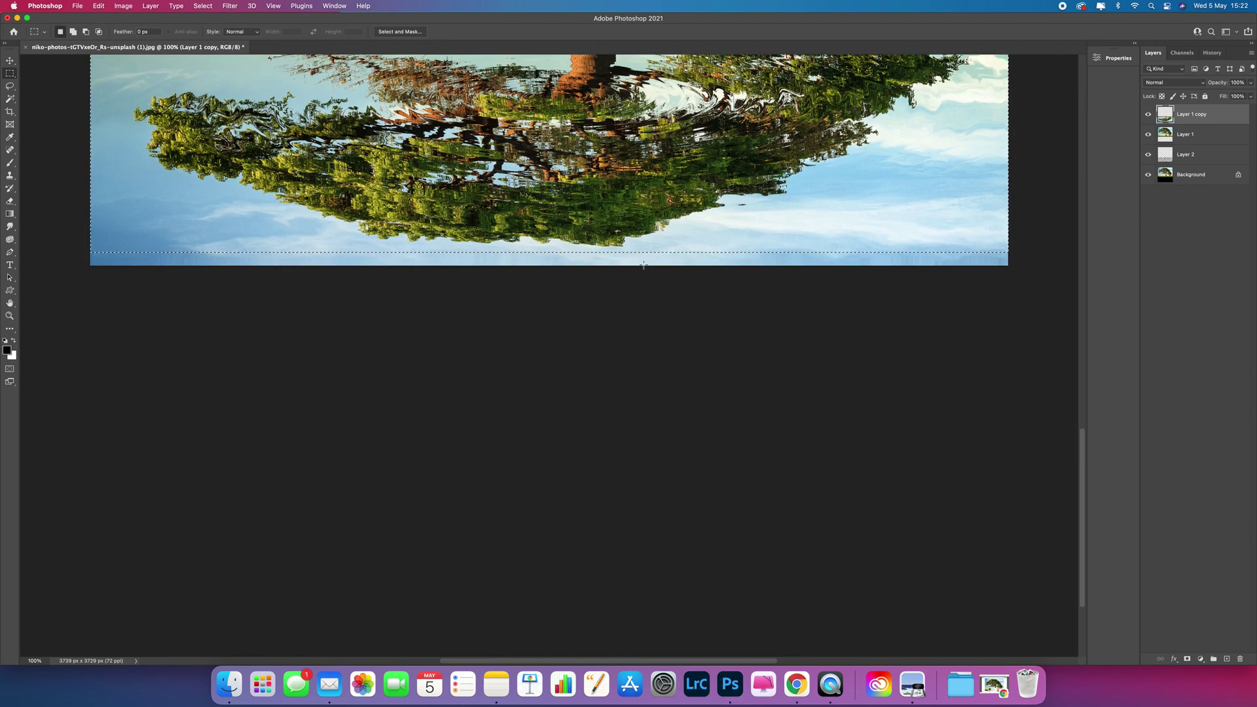
key(super+minus)
key(super+minus)
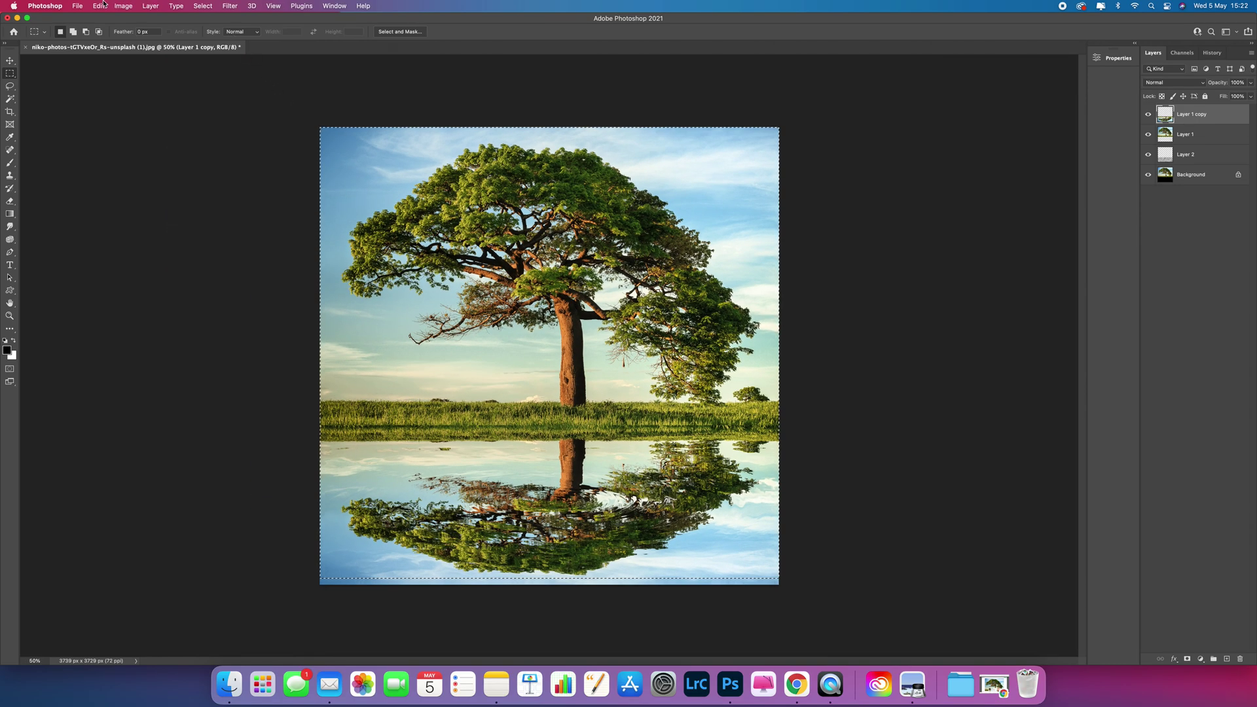
click(114, 4)
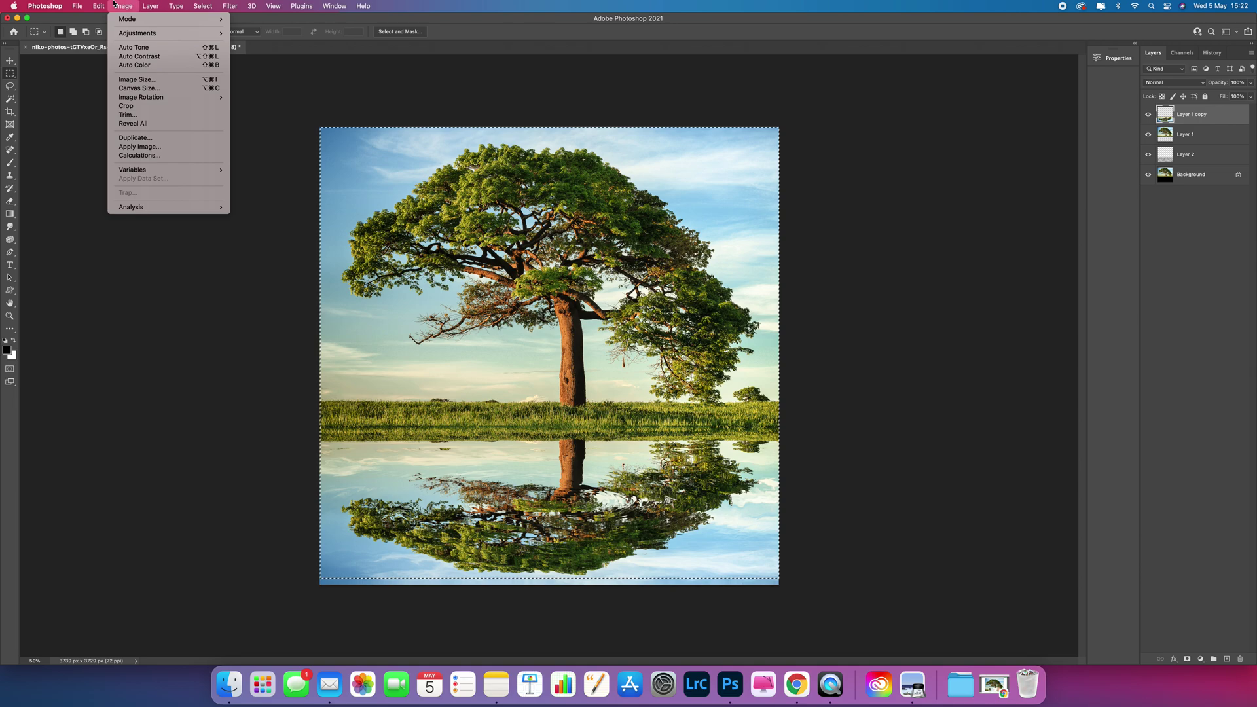
click(142, 106)
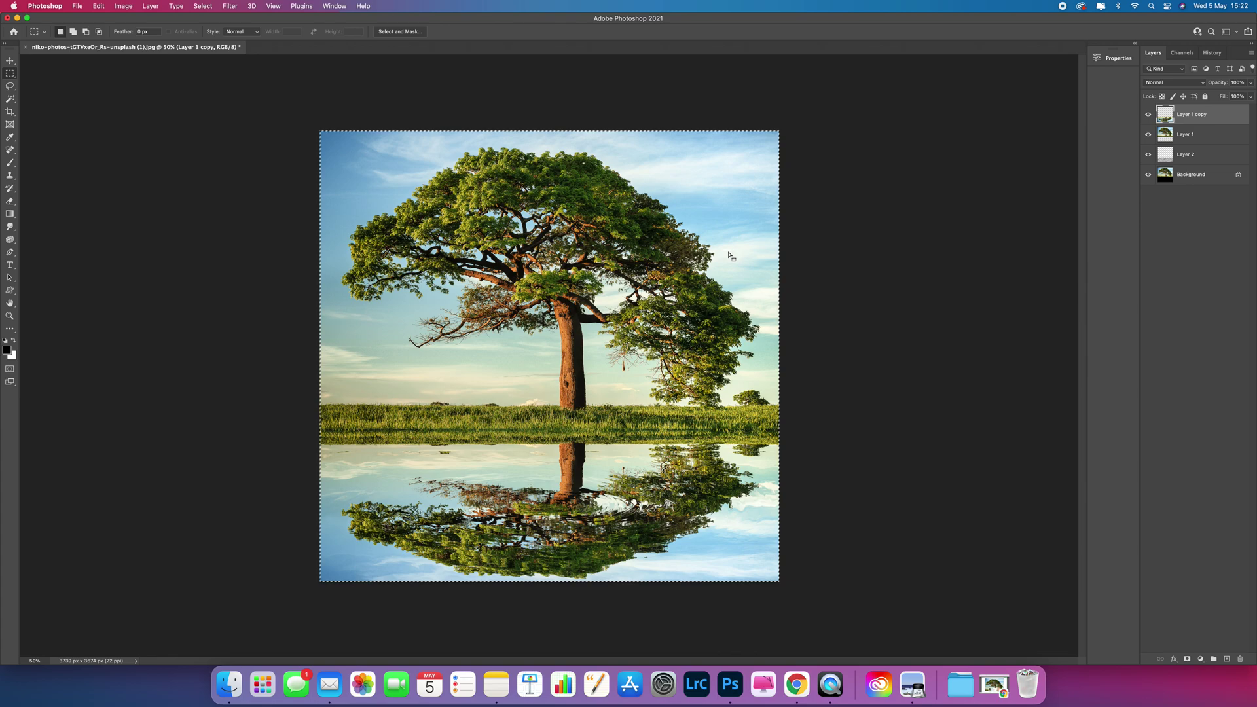
key(super+d)
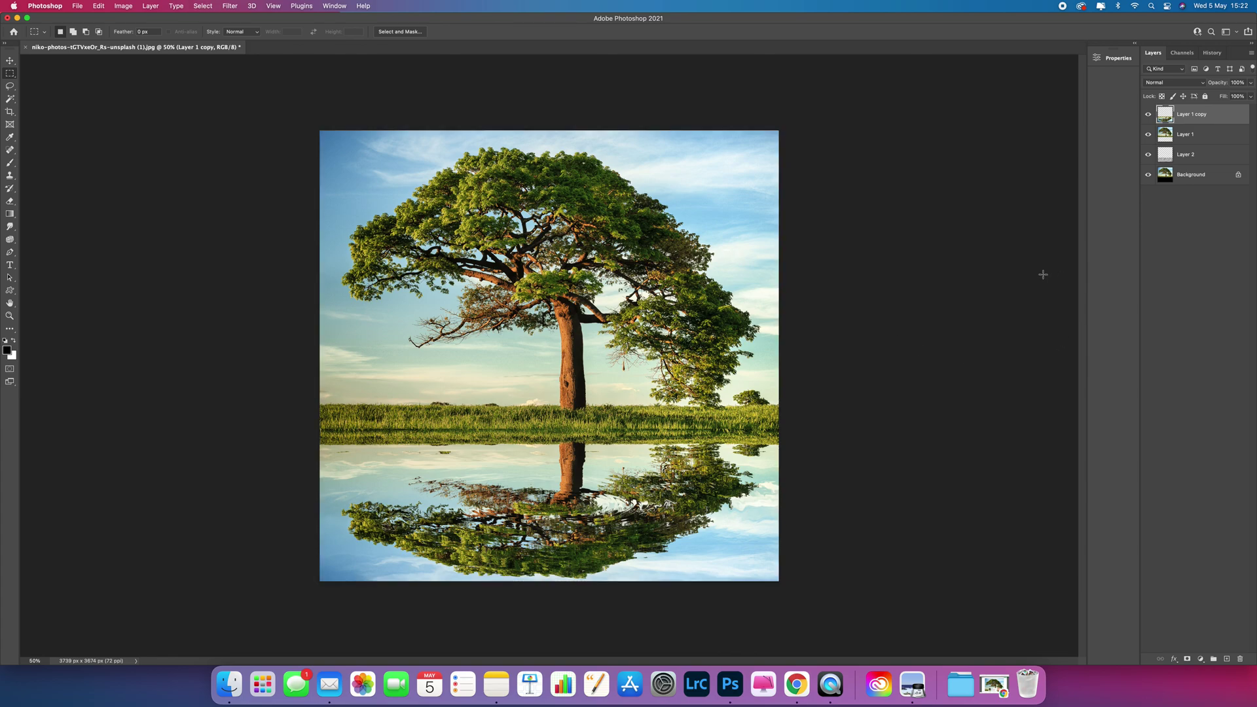
Step: Content-aware spot-heal along the horizon seam, undoing the stroke from the right edge
click(11, 151)
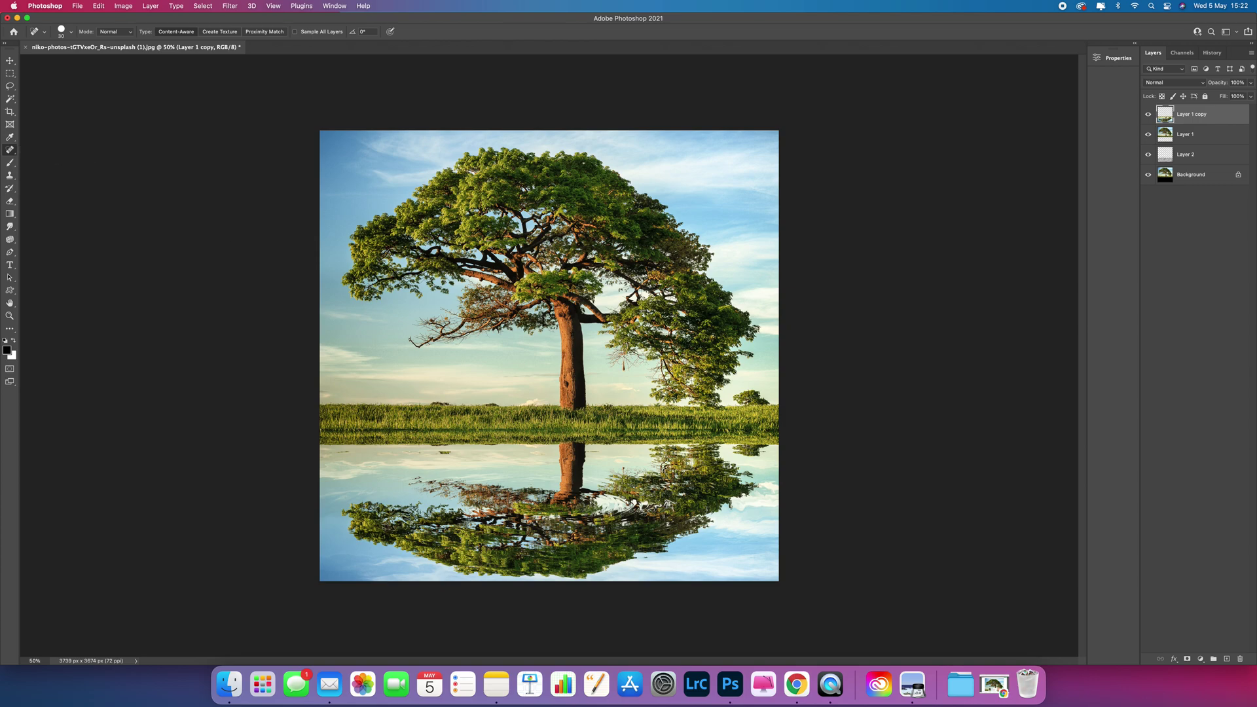
mouse_move(374, 428)
mouse_down()
mouse_move(324, 429)
mouse_move(548, 430)
mouse_up()
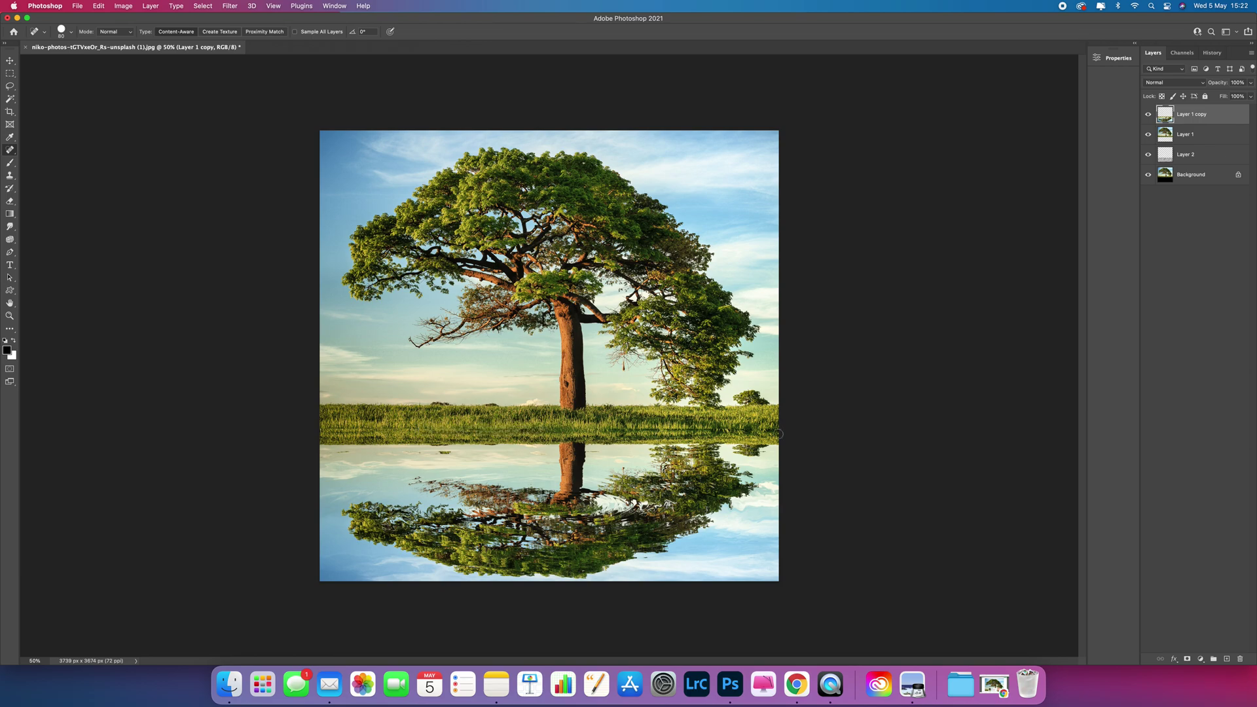
mouse_move(778, 431)
mouse_down()
mouse_move(618, 432)
mouse_move(702, 435)
mouse_move(646, 437)
mouse_up()
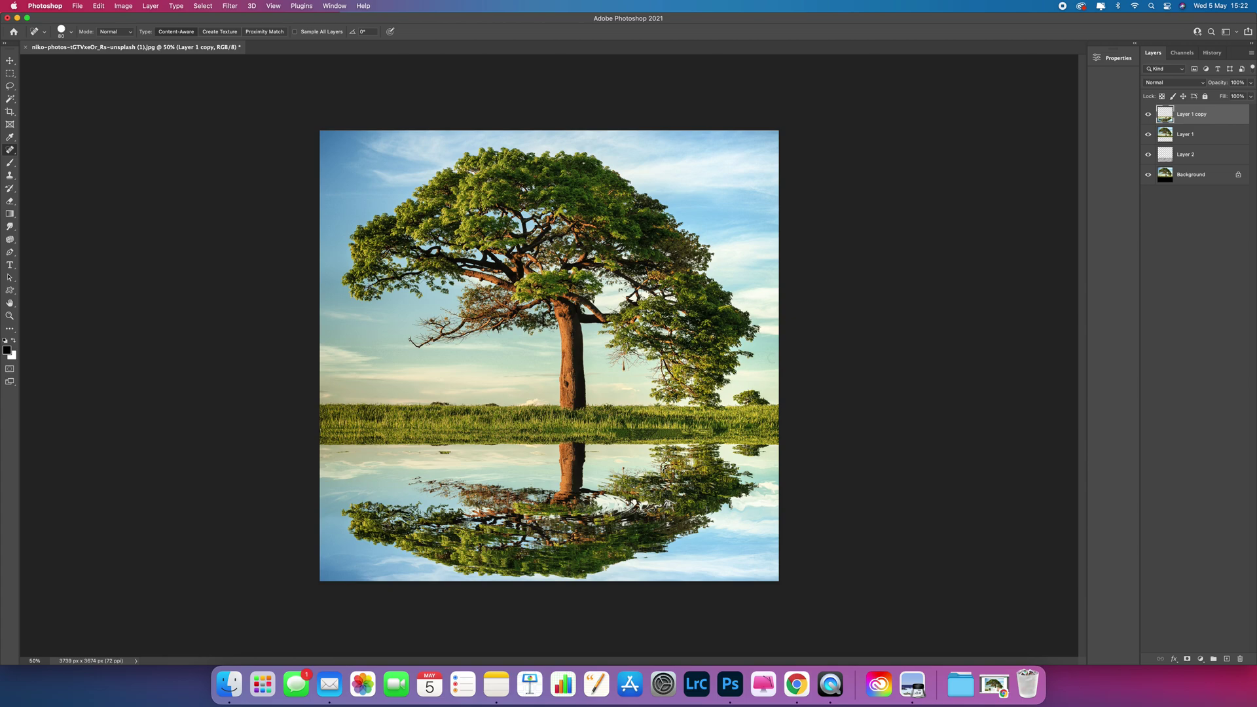
key(super+z)
Step: Free Transform the reflection layer, stretching its top edge slightly up toward the grass
key(super+t)
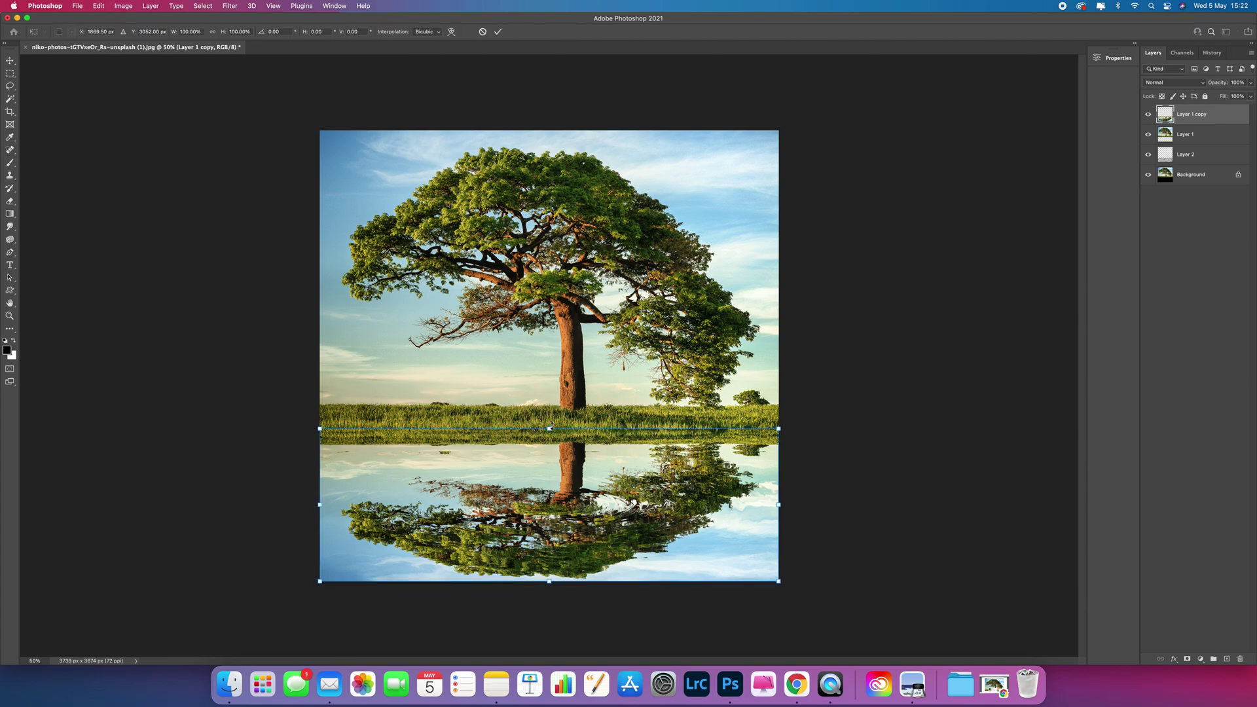
drag(549, 429, 550, 426)
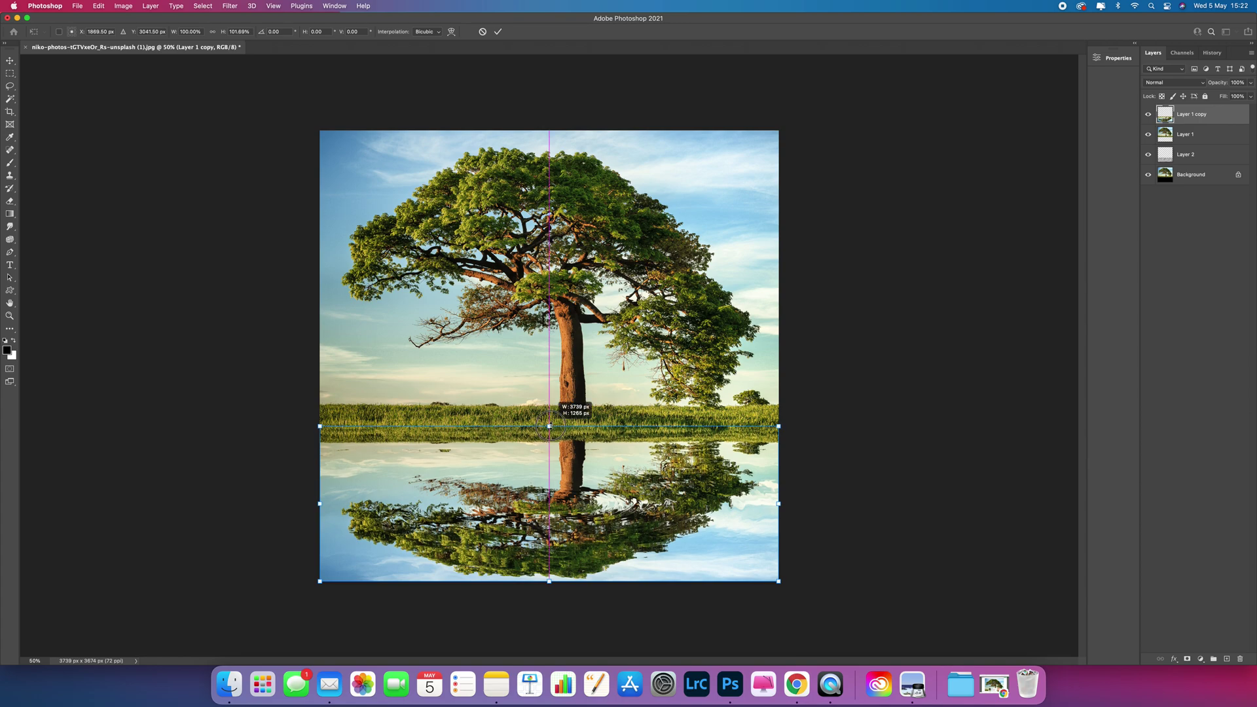
key(Return)
Step: Spot-heal small dark blemishes across the reflection's top strip with a smaller brush
key(j)
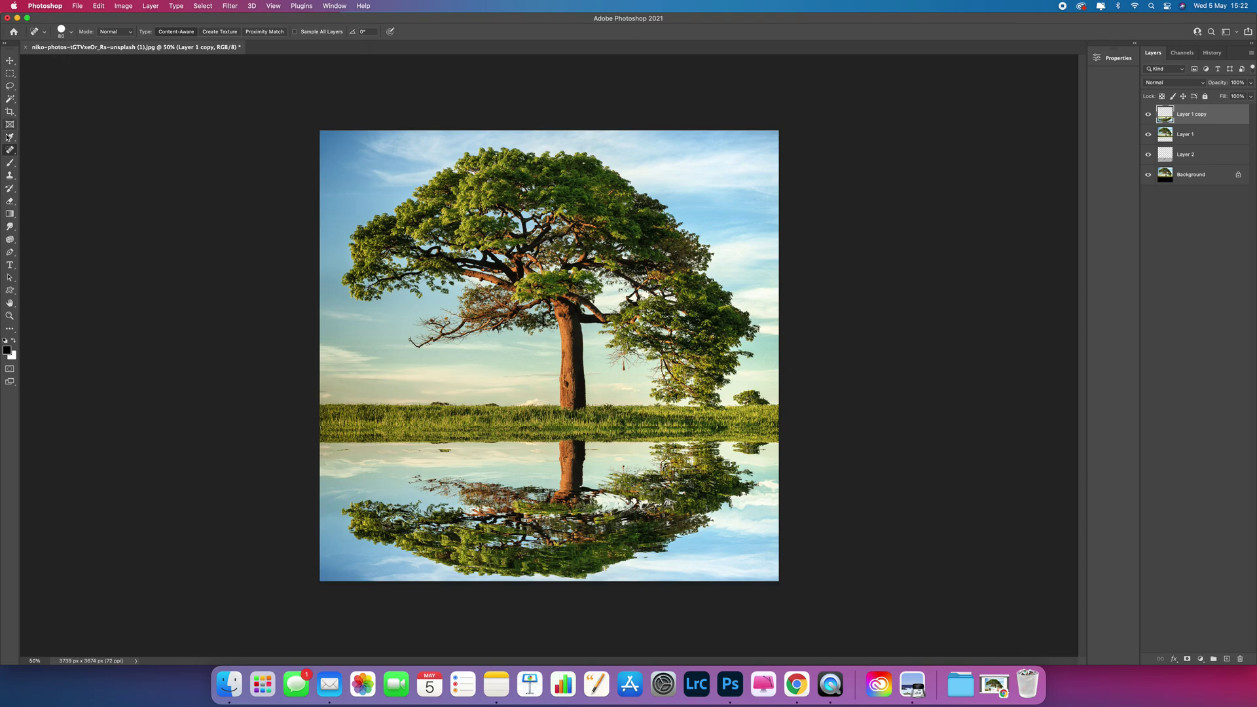
key(super+equal)
key(super+equal)
drag(530, 420, 639, 335)
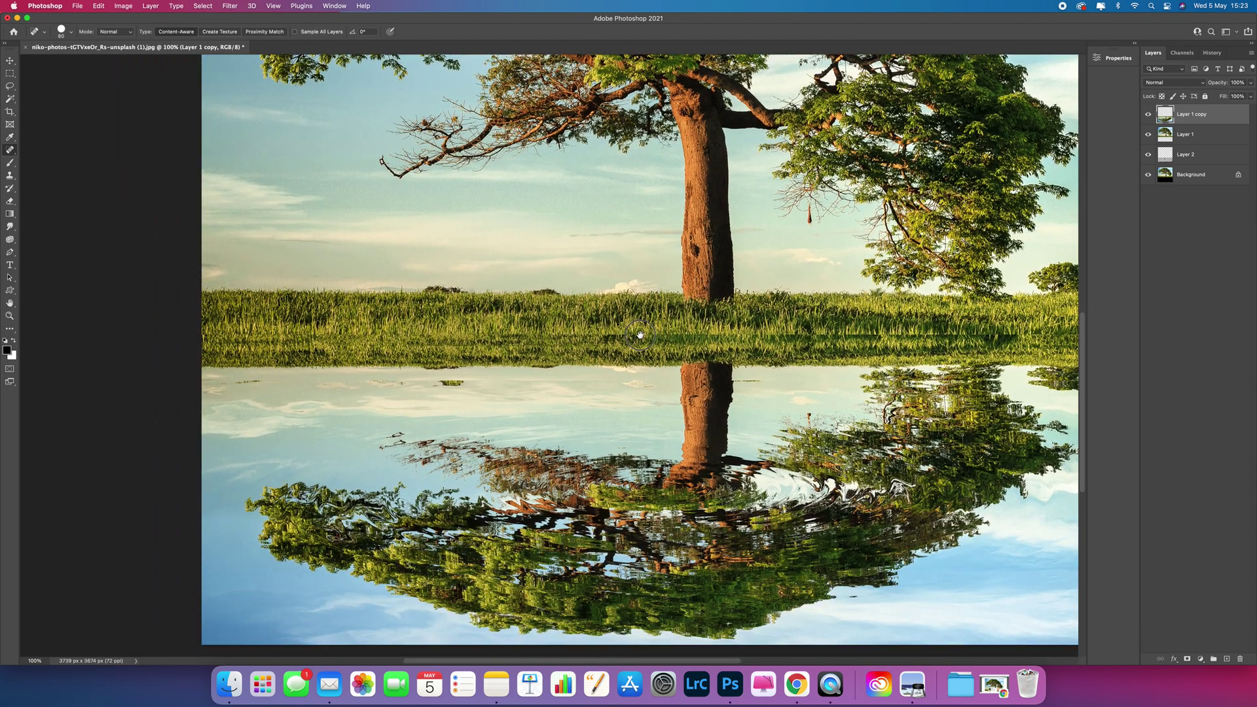
key(bracketleft)
key(bracketleft)
key(bracketleft)
drag(465, 383, 432, 385)
drag(274, 383, 224, 384)
click(383, 382)
key(bracketleft)
drag(735, 381, 771, 386)
scroll(770, 386, right, 5)
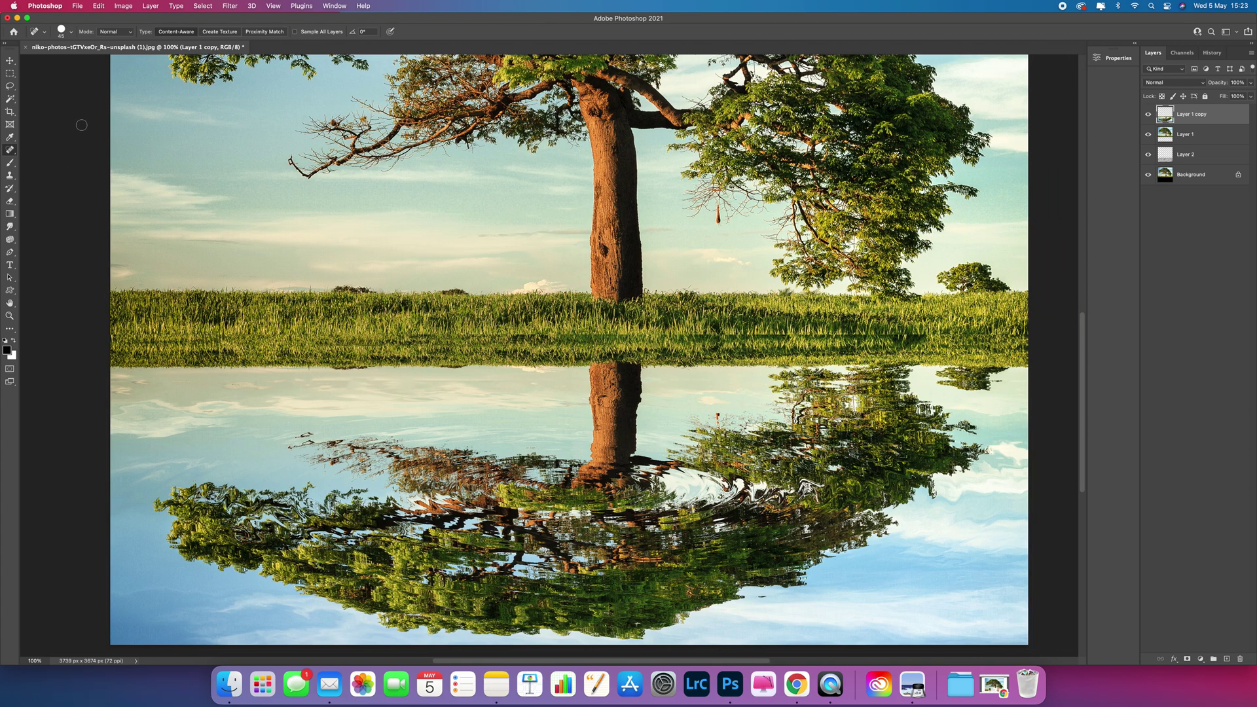
Step: Erase along the grass line with a soft 0%-hardness, low-flow eraser to blend the seam
click(10, 201)
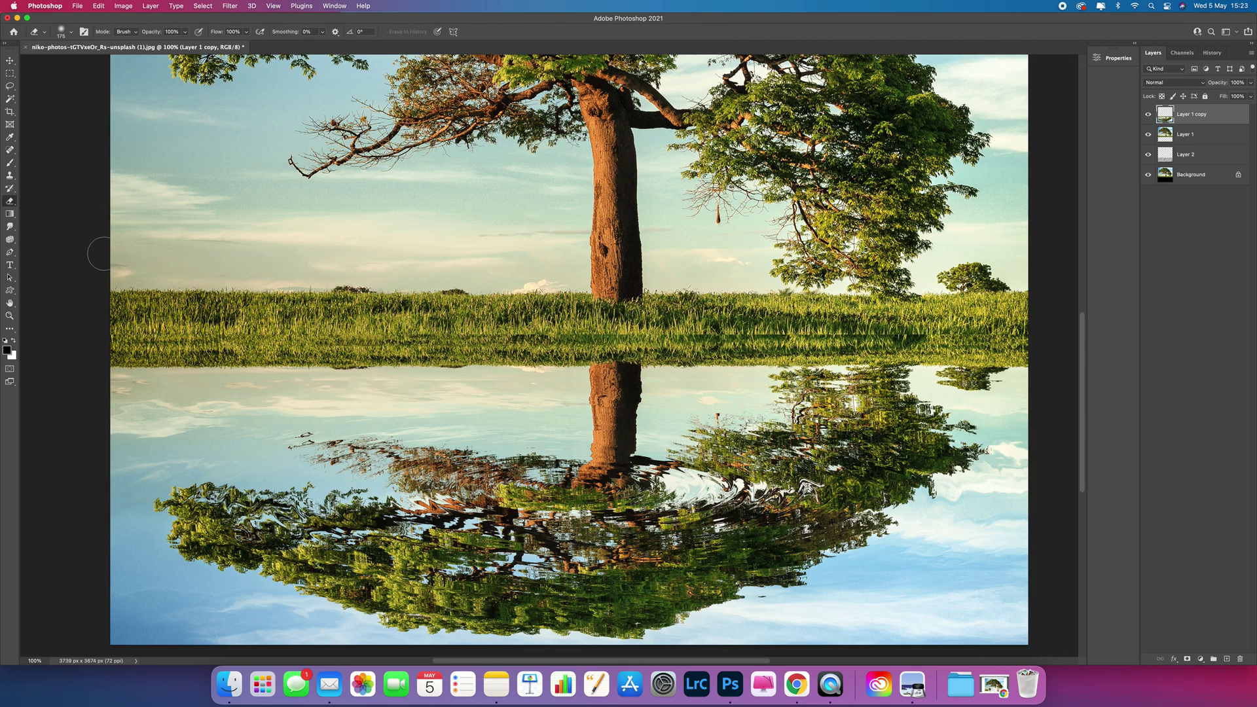
drag(246, 32, 154, 50)
click(71, 33)
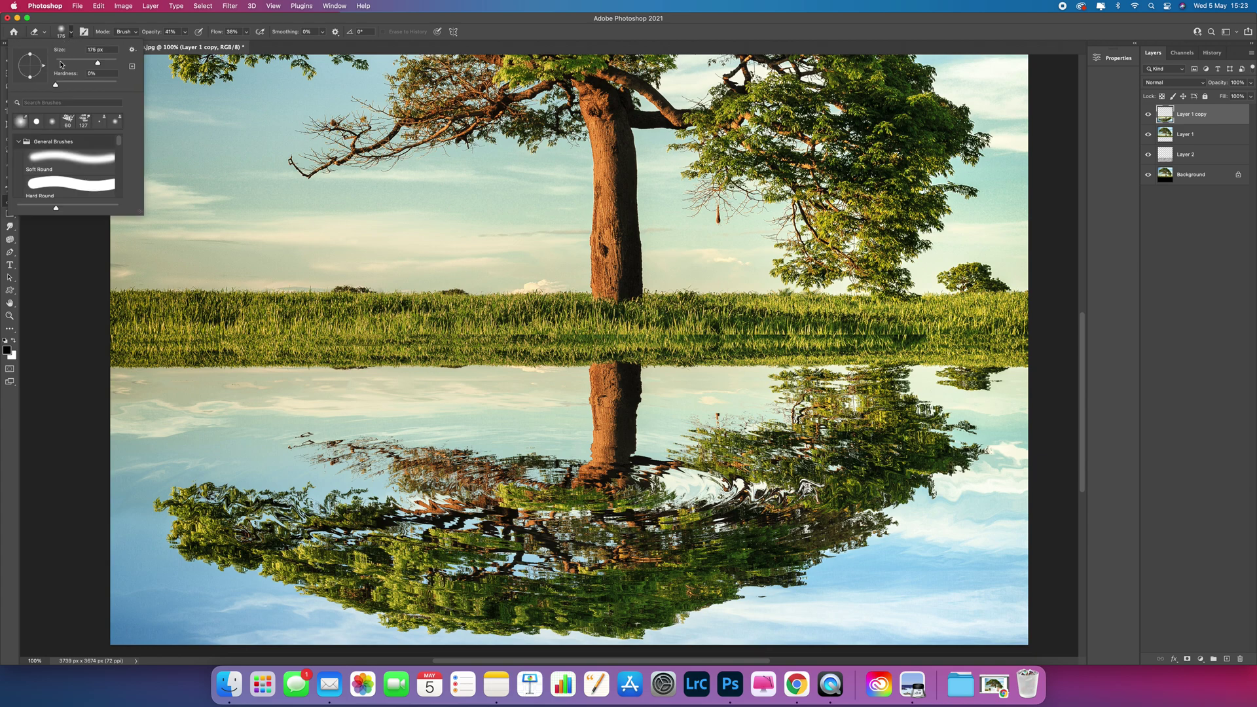
drag(56, 85, 39, 87)
key(Return)
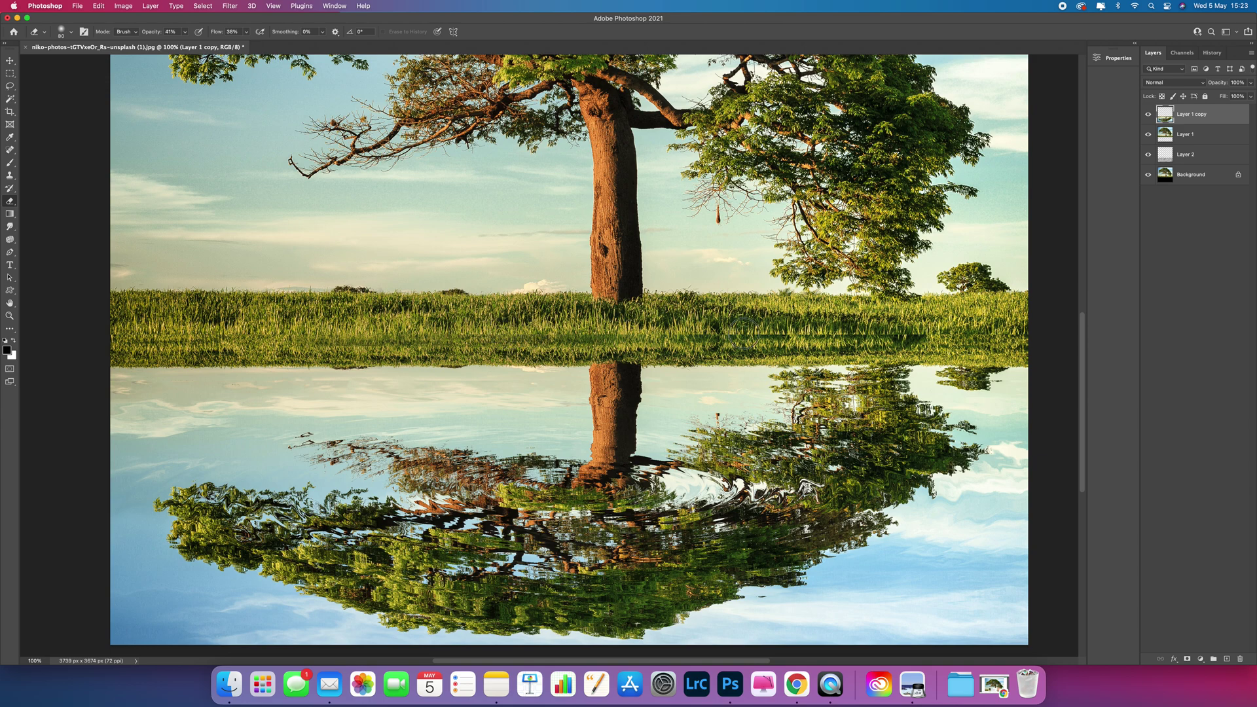
key(bracketleft)
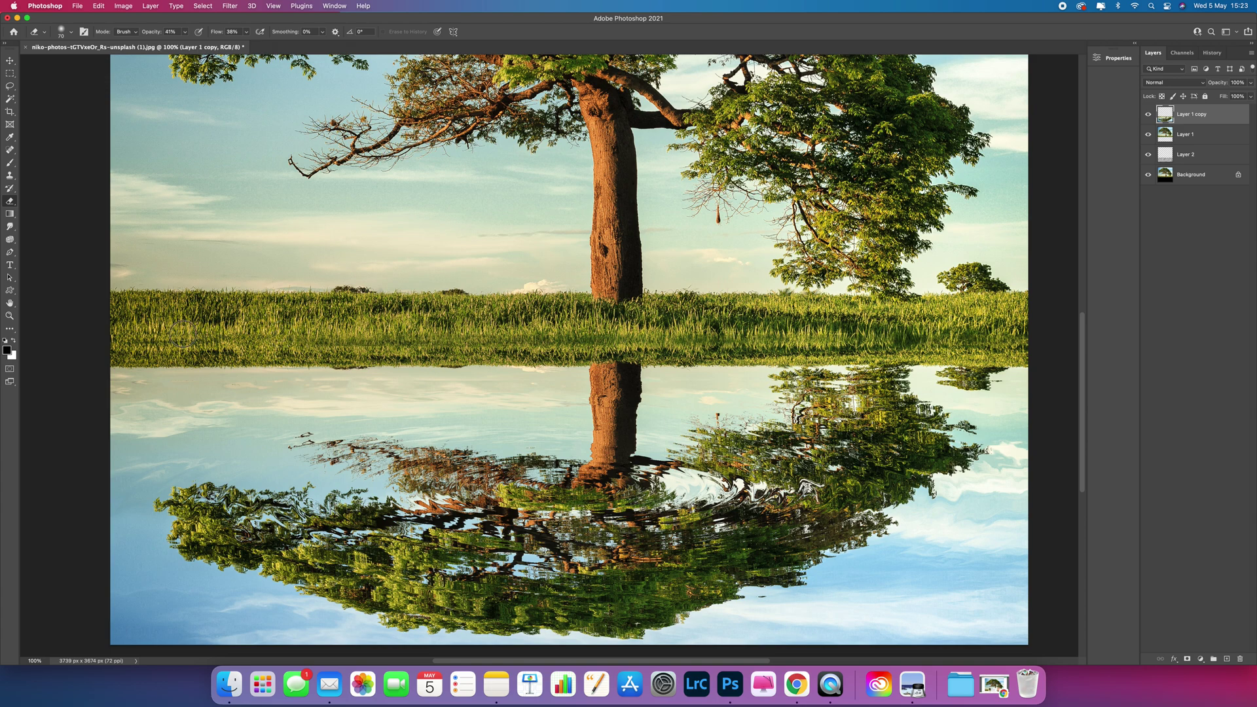
drag(341, 347, 456, 342)
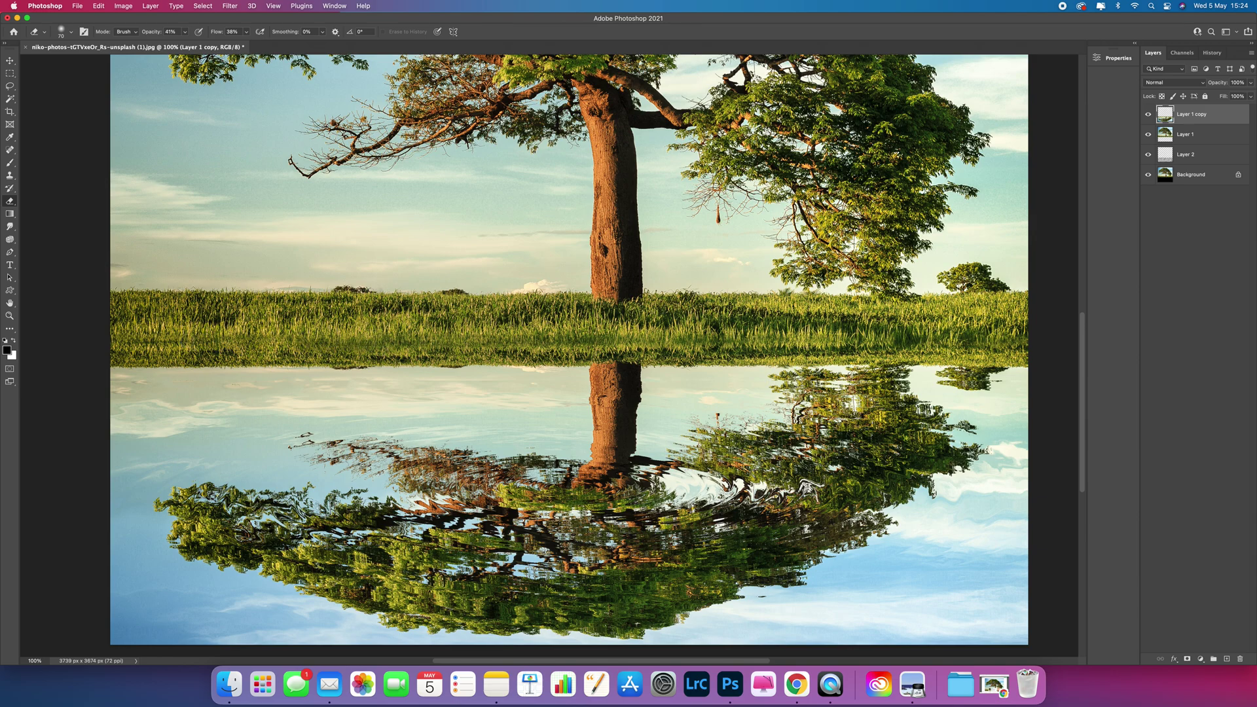
Step: Zoom out to the whole image and flatten all layers into a single Background layer
key(super+minus)
key(super+minus)
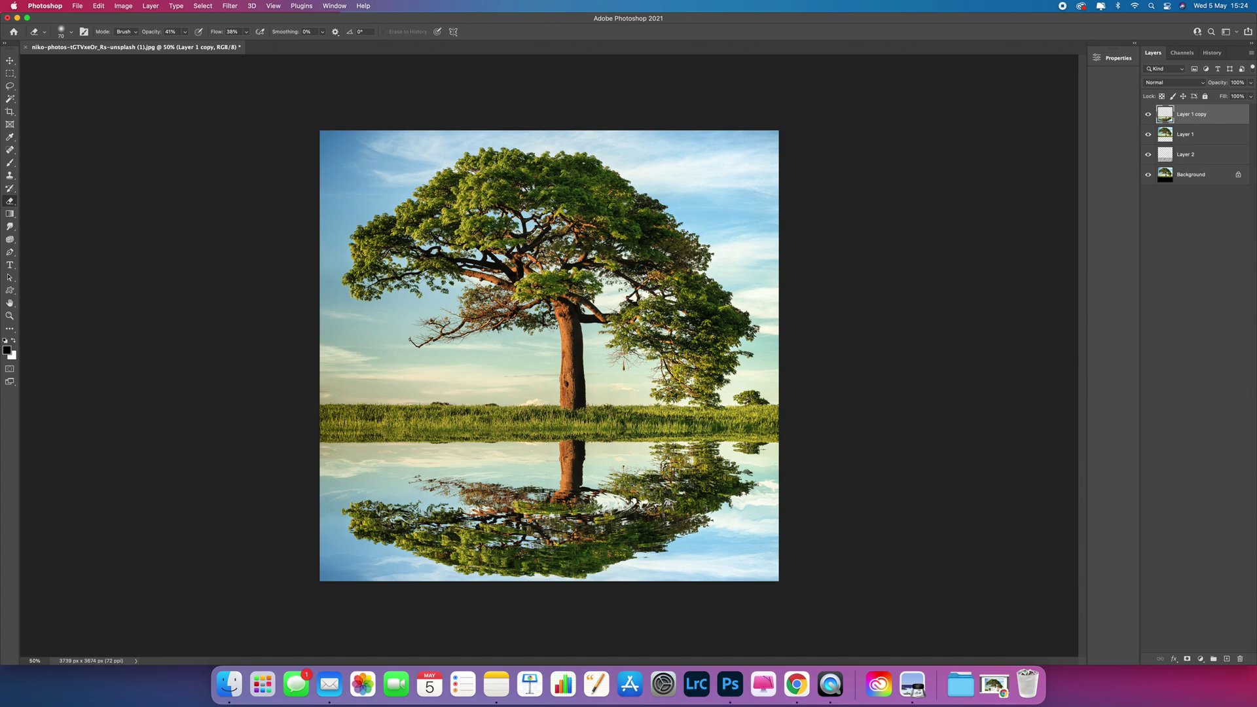
click(151, 6)
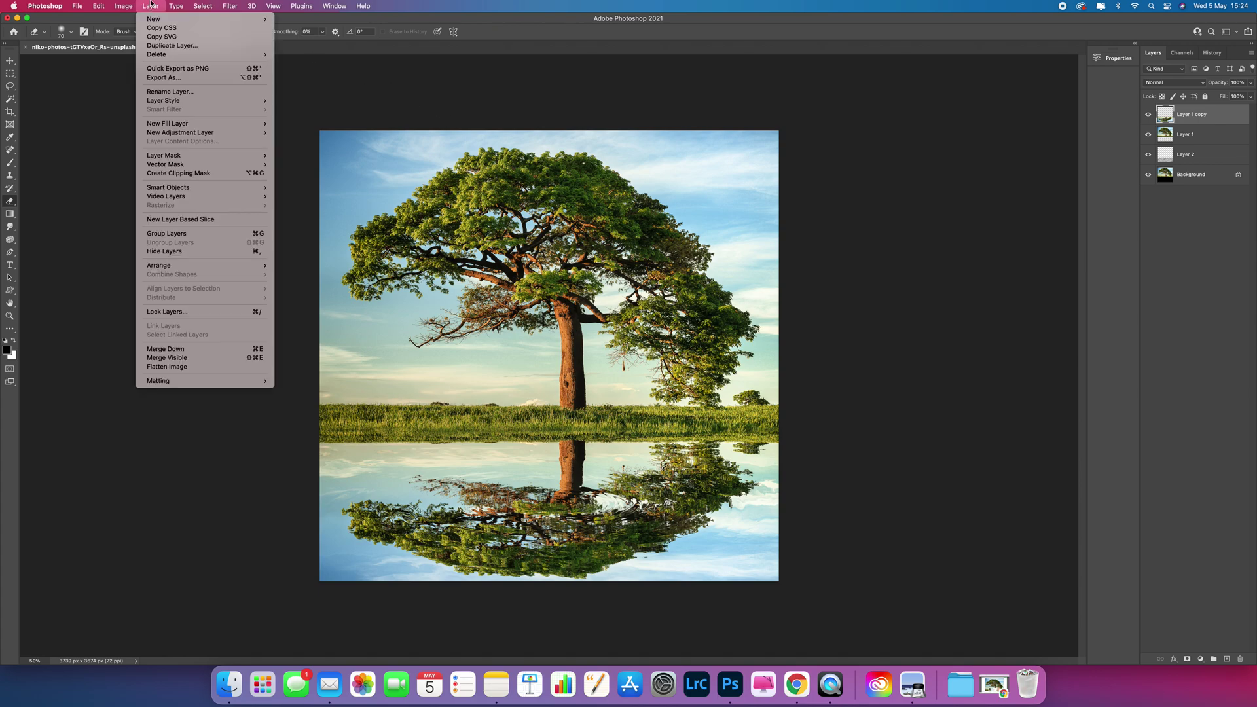
click(184, 371)
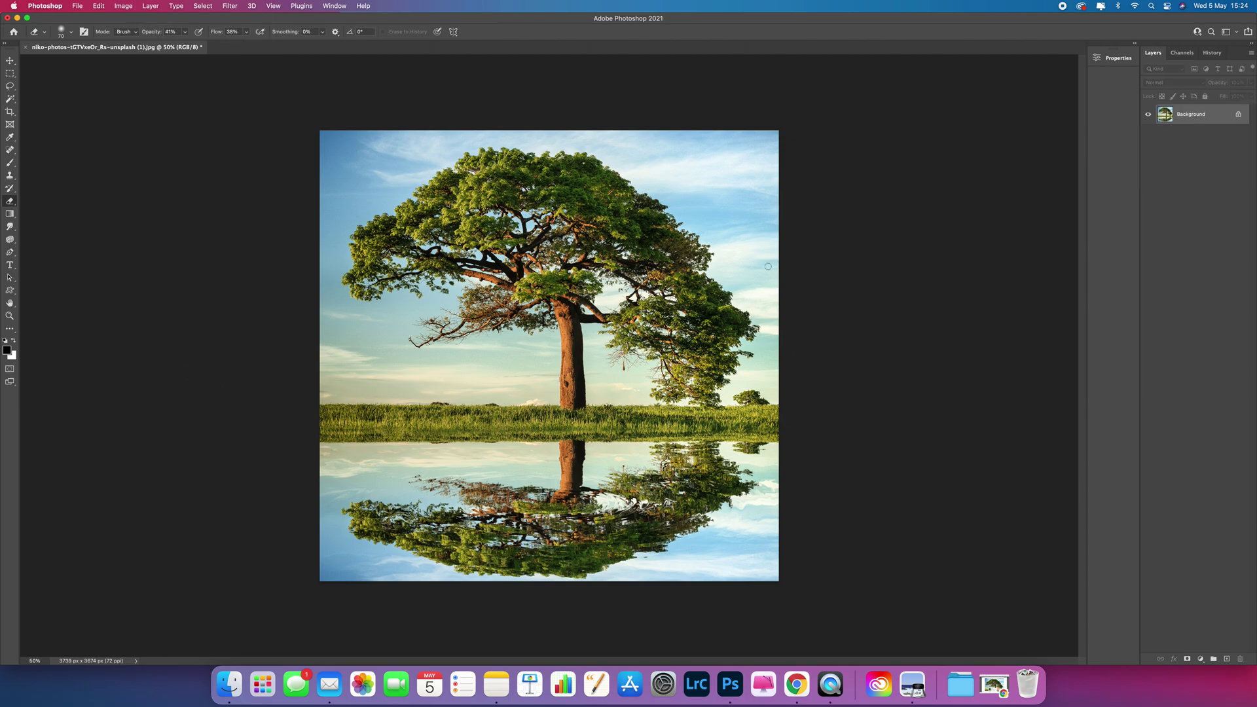
Step: Save the flattened result as Snapshot 2, compare it with the original photo, then return to Snapshot 2
click(1211, 53)
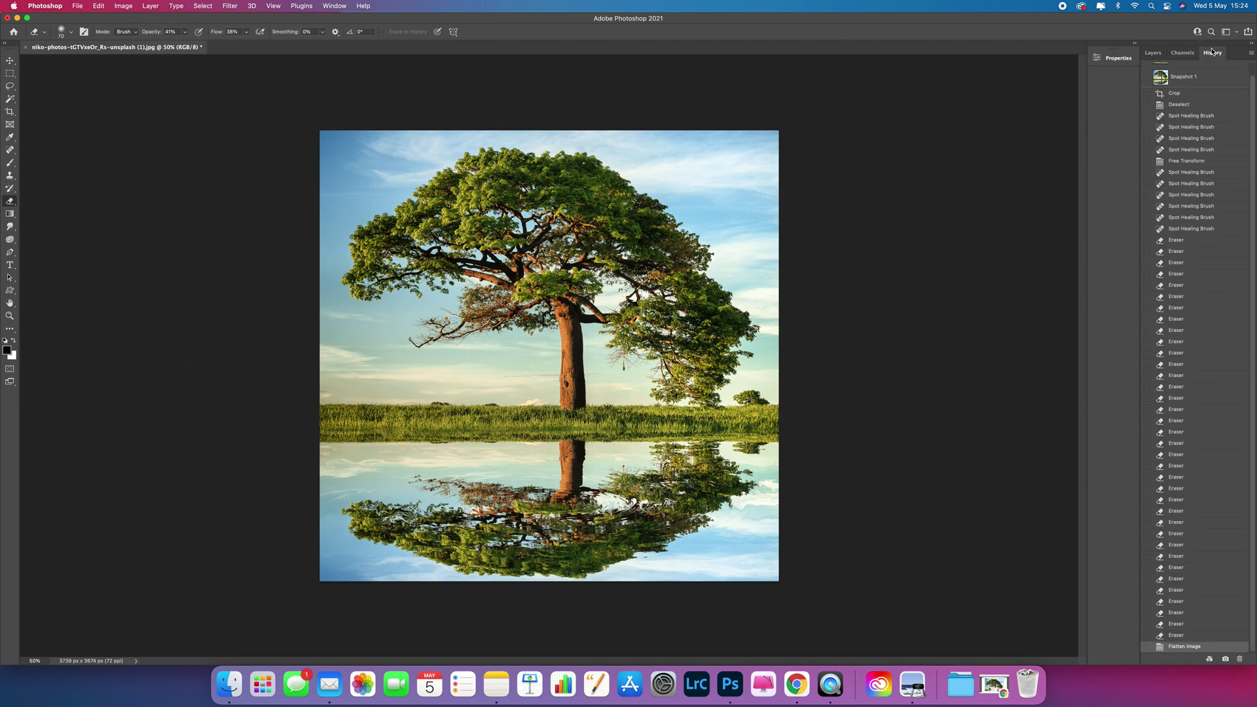
click(1225, 660)
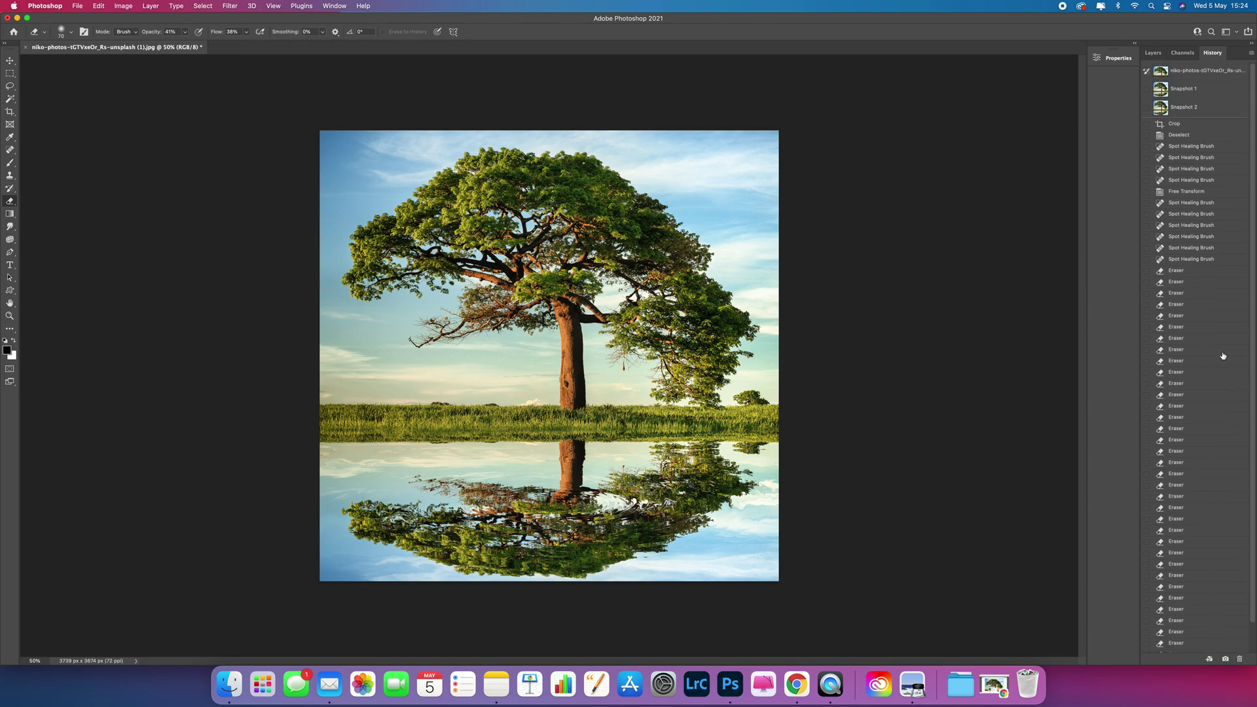
click(1182, 76)
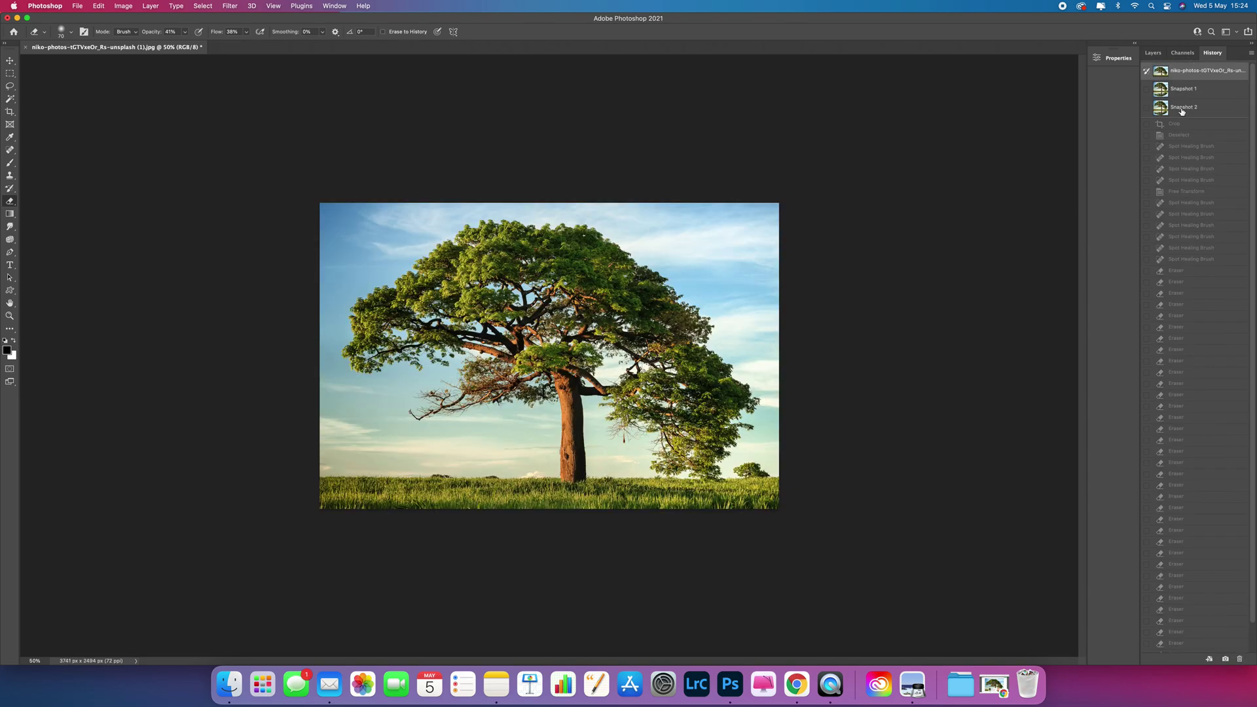
click(1182, 110)
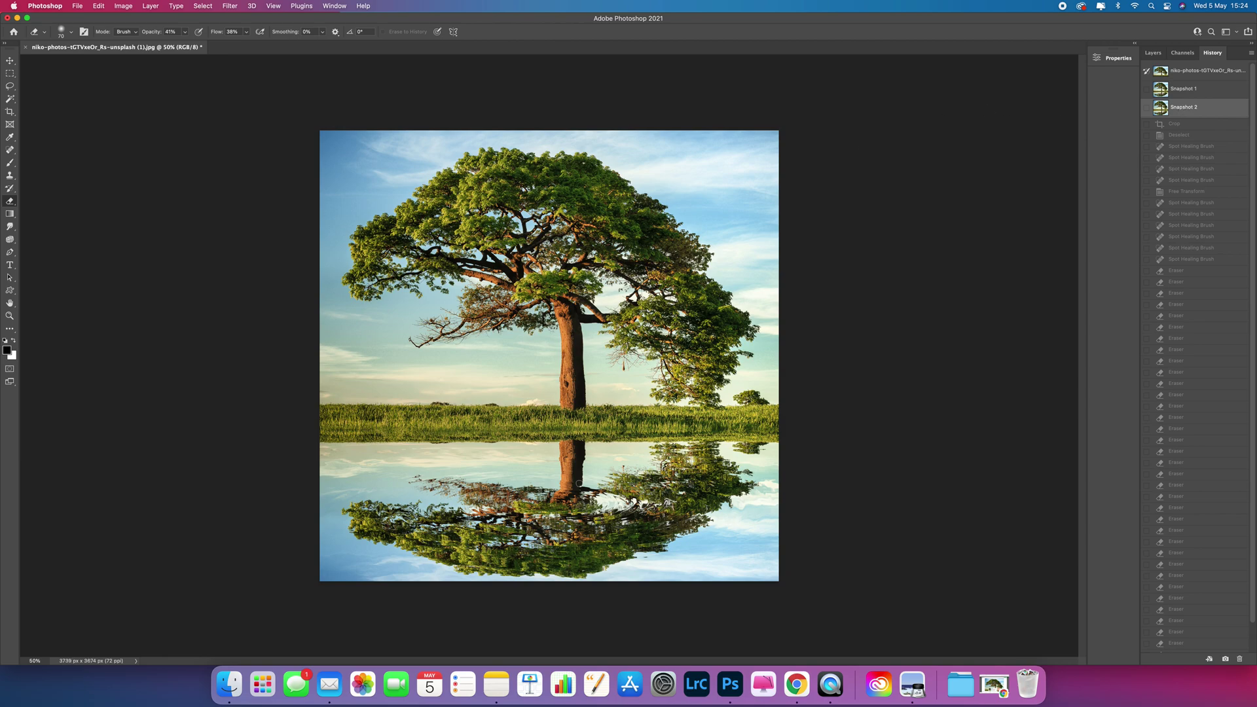